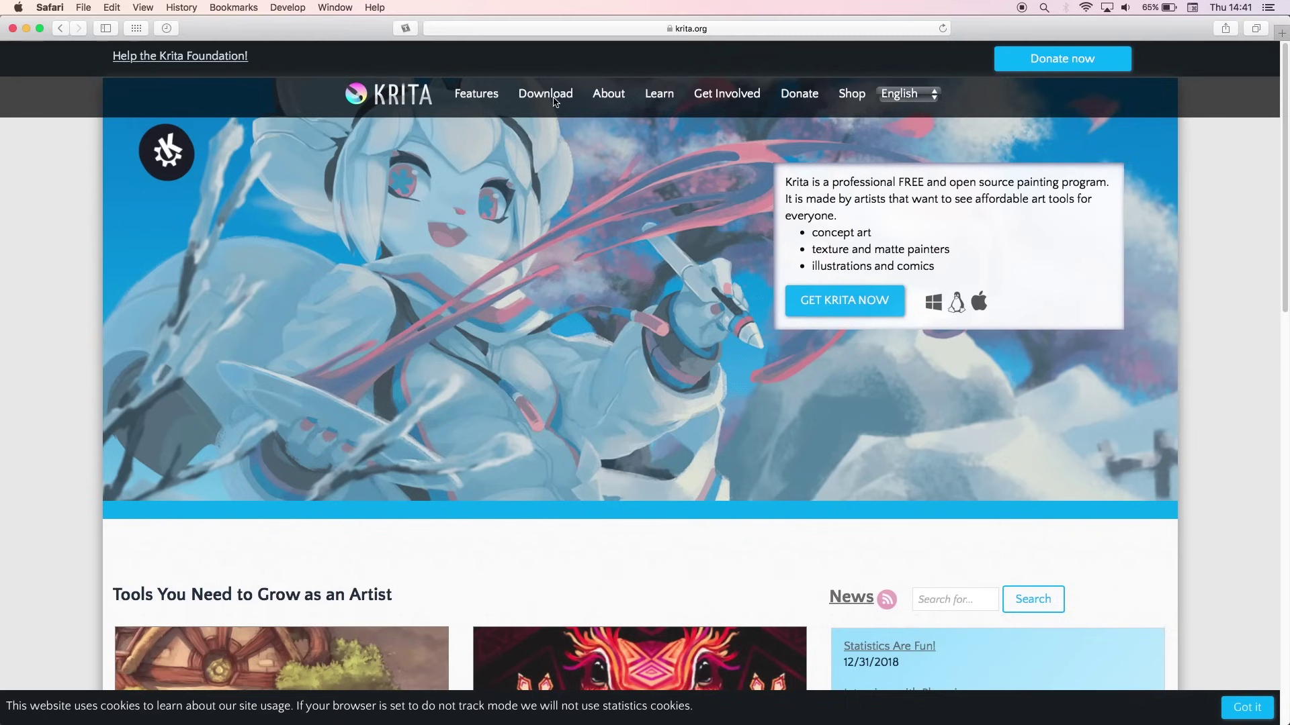
Open krita.org's Download page and show Krita's system requirements (Windows 7+, OSX 10.11, Linux)
click(546, 100)
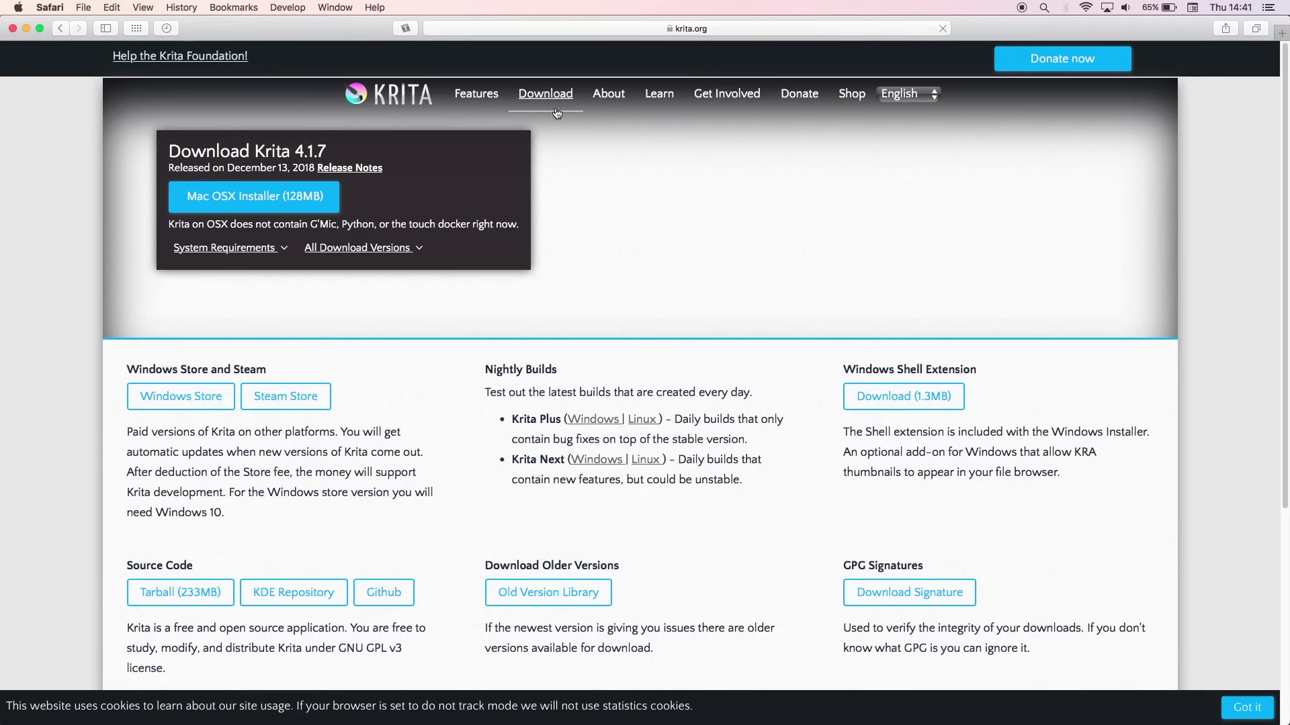
click(420, 248)
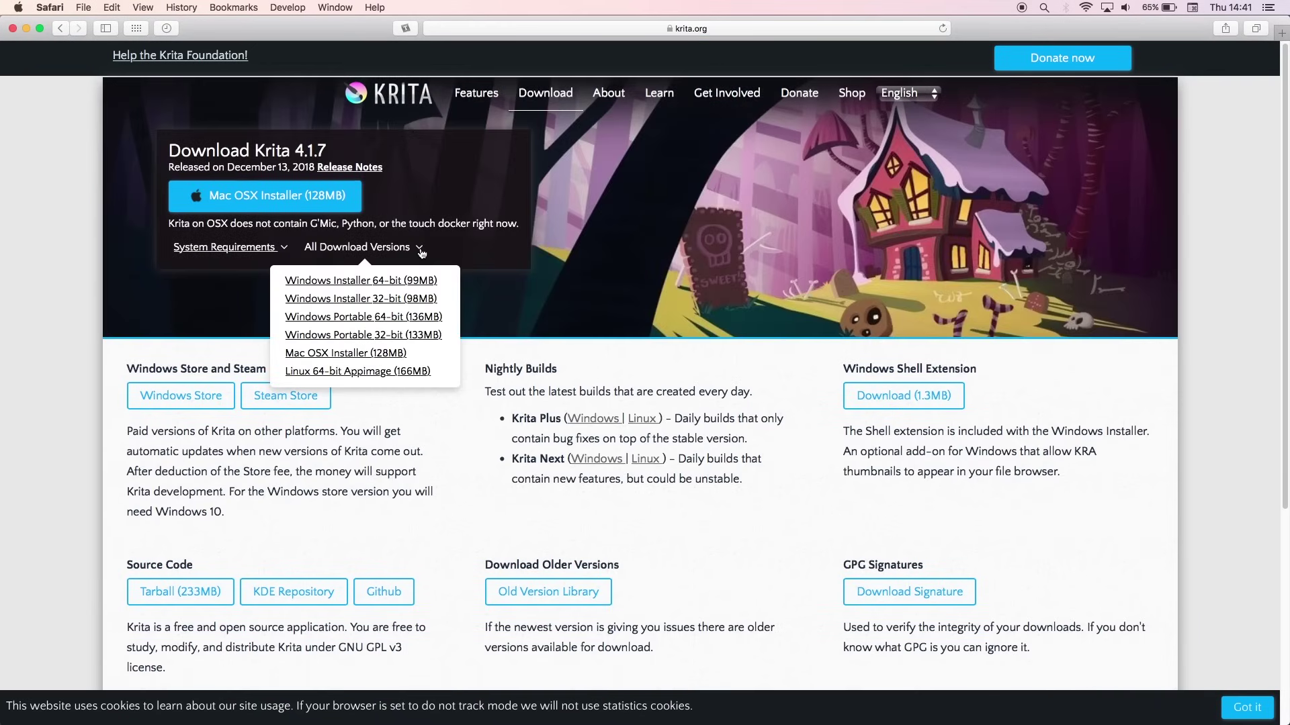
click(285, 250)
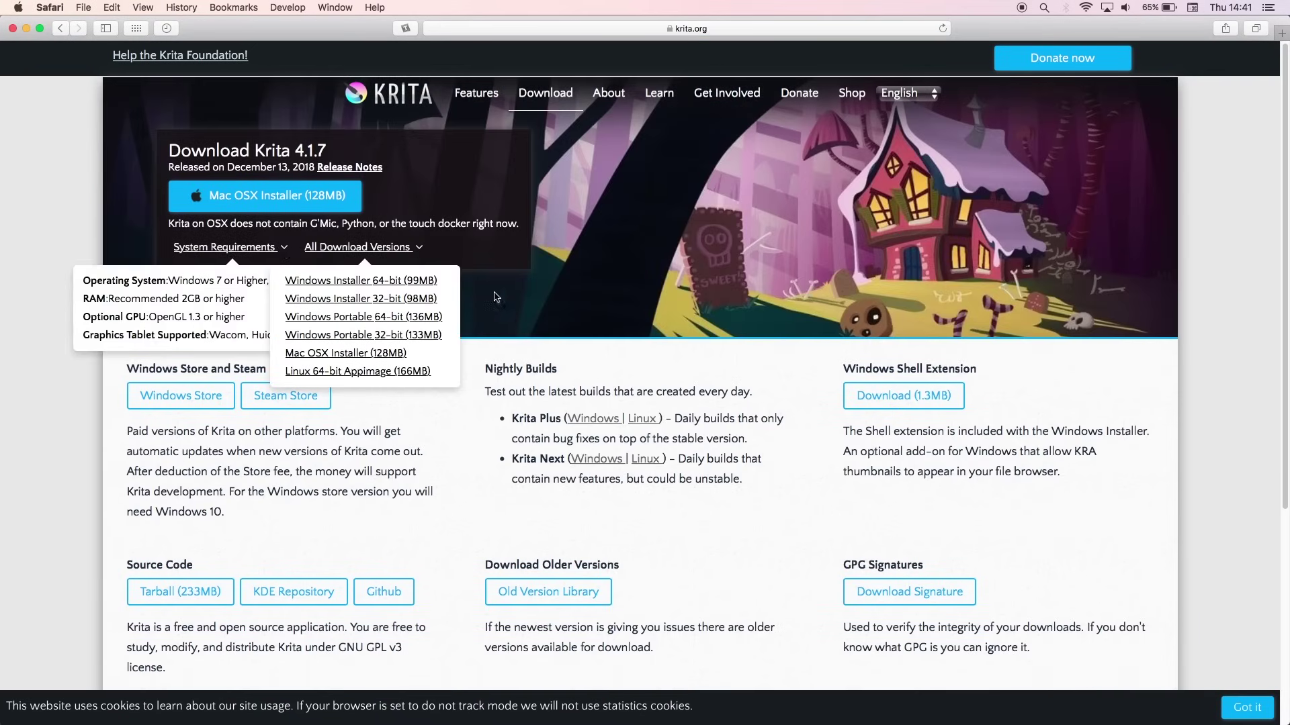
click(419, 253)
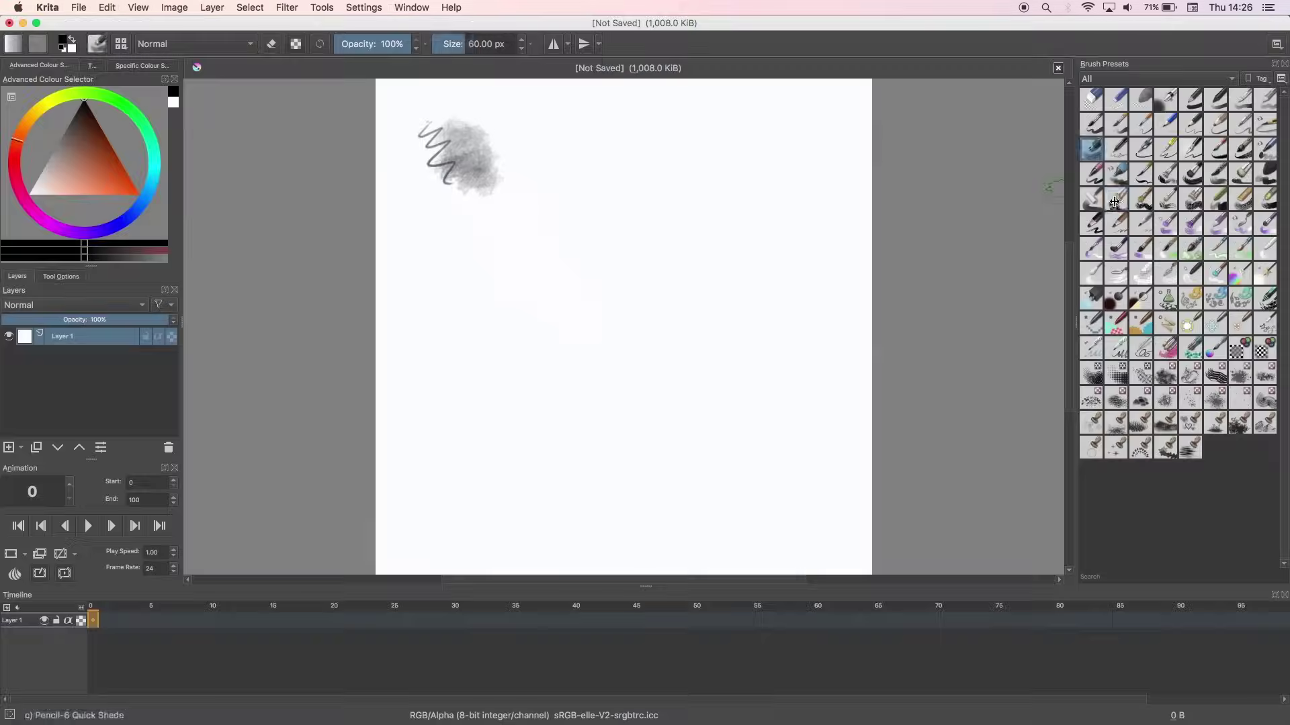
Paint test strokes on the canvas with several different brush presets
mouse_move(470, 135)
mouse_down()
mouse_move(610, 187)
mouse_move(437, 235)
mouse_move(520, 282)
mouse_move(605, 306)
mouse_up()
click(1117, 248)
click(1142, 249)
drag(592, 235, 681, 329)
click(1091, 323)
drag(701, 267, 681, 396)
click(1191, 150)
drag(708, 235, 713, 333)
click(1167, 149)
mouse_move(682, 178)
mouse_down()
mouse_move(681, 259)
mouse_move(667, 238)
mouse_up()
Paint a thin line, a thick black stroke and a soft grey stroke with more presets
click(1117, 124)
click(1141, 123)
drag(630, 144, 641, 220)
click(1191, 98)
drag(714, 151, 717, 259)
click(1216, 99)
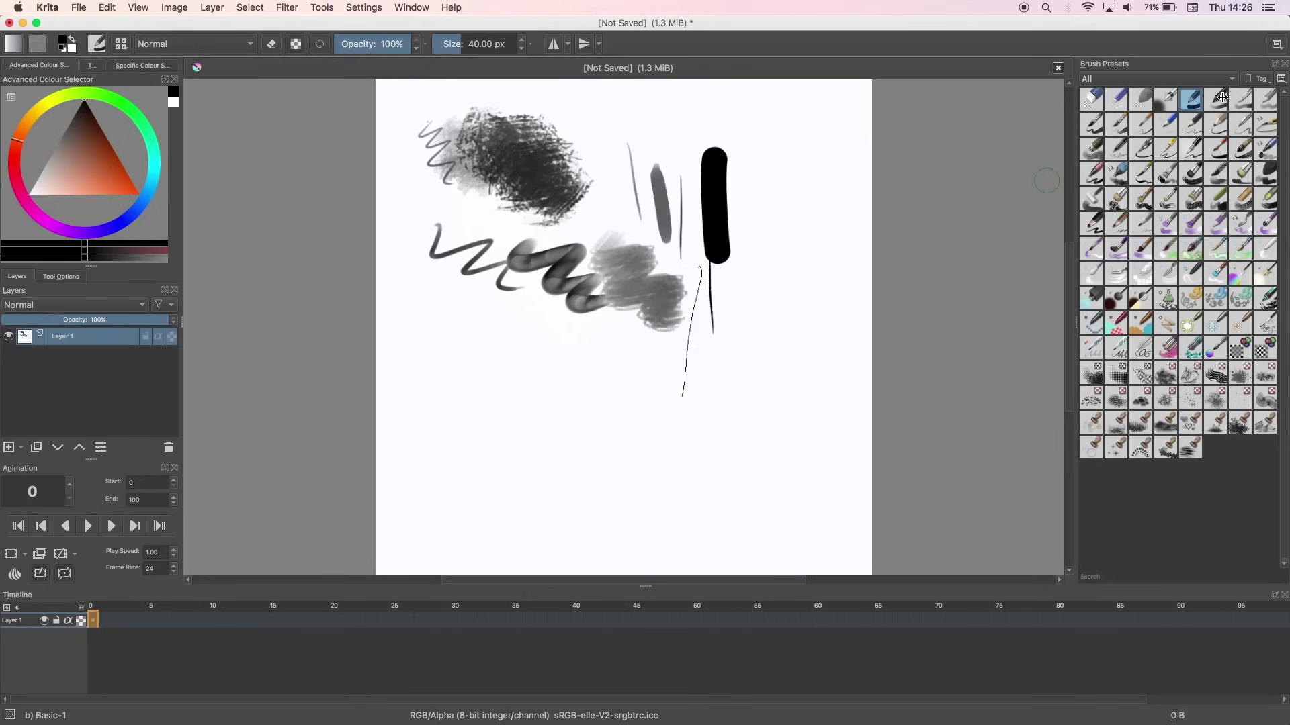
mouse_move(743, 189)
mouse_down()
mouse_move(742, 302)
mouse_move(775, 312)
mouse_up()
click(1241, 98)
Paint dry-brush and chalk strokes with the Dry Brushing, Chalk Details and Chalk Soft presets
click(1191, 200)
mouse_move(813, 194)
mouse_down()
mouse_move(801, 201)
mouse_move(816, 315)
mouse_up()
click(1166, 199)
drag(856, 269, 806, 403)
click(1141, 199)
drag(810, 312, 769, 474)
click(1116, 200)
drag(766, 312, 715, 477)
click(1216, 199)
mouse_move(717, 329)
mouse_down()
mouse_move(697, 437)
mouse_move(647, 460)
mouse_up()
click(1241, 200)
click(1265, 200)
drag(642, 332, 614, 474)
Filter presets to Textures and paint reptile-texture, splatter and Stamp Grass strokes
click(1137, 80)
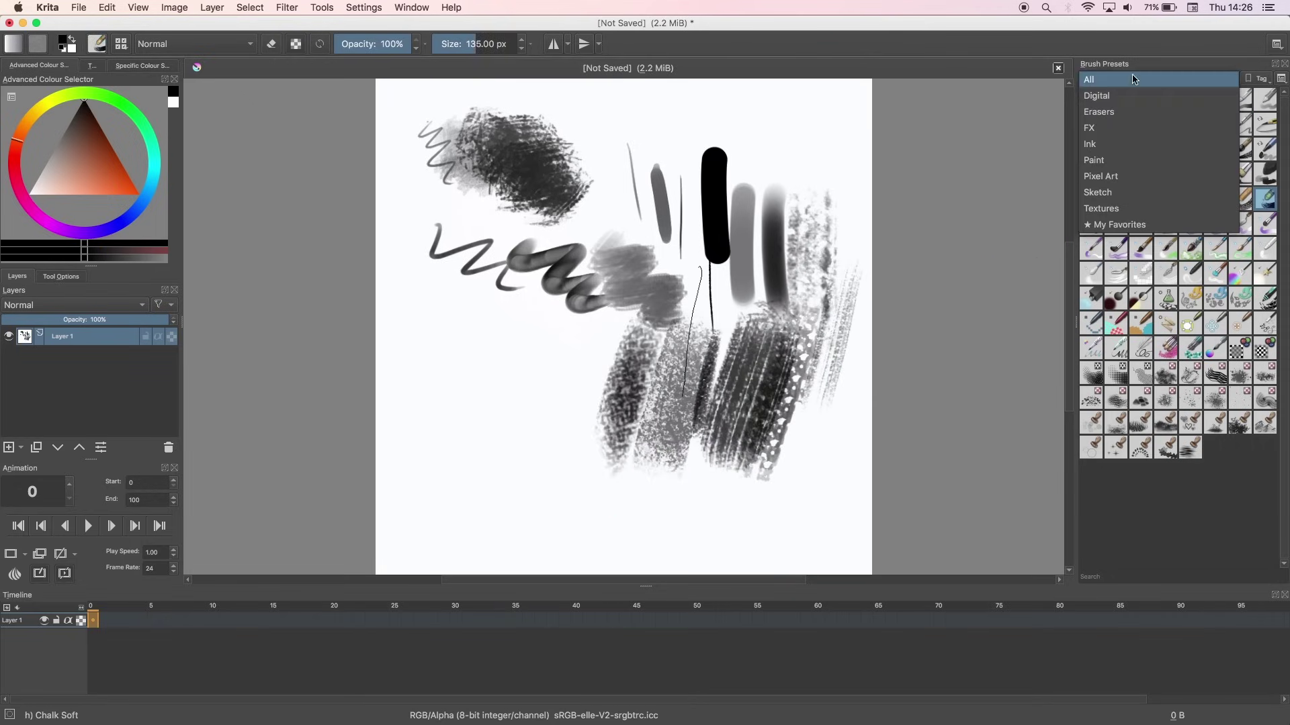
click(1139, 209)
click(1103, 211)
mouse_move(470, 373)
mouse_down()
mouse_move(530, 389)
mouse_move(497, 447)
mouse_up()
click(1153, 210)
drag(464, 322, 553, 366)
click(1202, 161)
mouse_move(490, 463)
mouse_down()
mouse_move(546, 533)
mouse_move(663, 518)
mouse_up()
click(1203, 310)
mouse_move(800, 461)
mouse_down()
mouse_move(801, 534)
mouse_move(829, 538)
mouse_up()
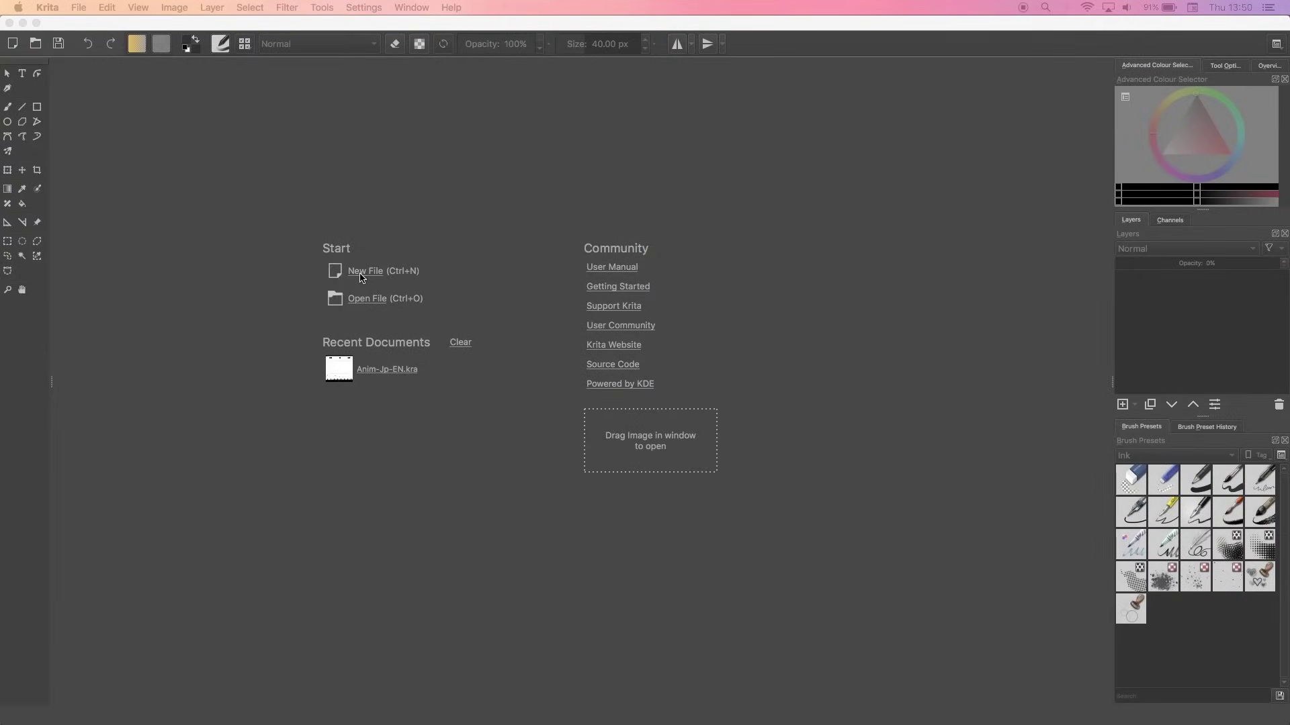
Start a custom new document sized 1920 × 1080, then change it to 800 × 800 px
click(364, 271)
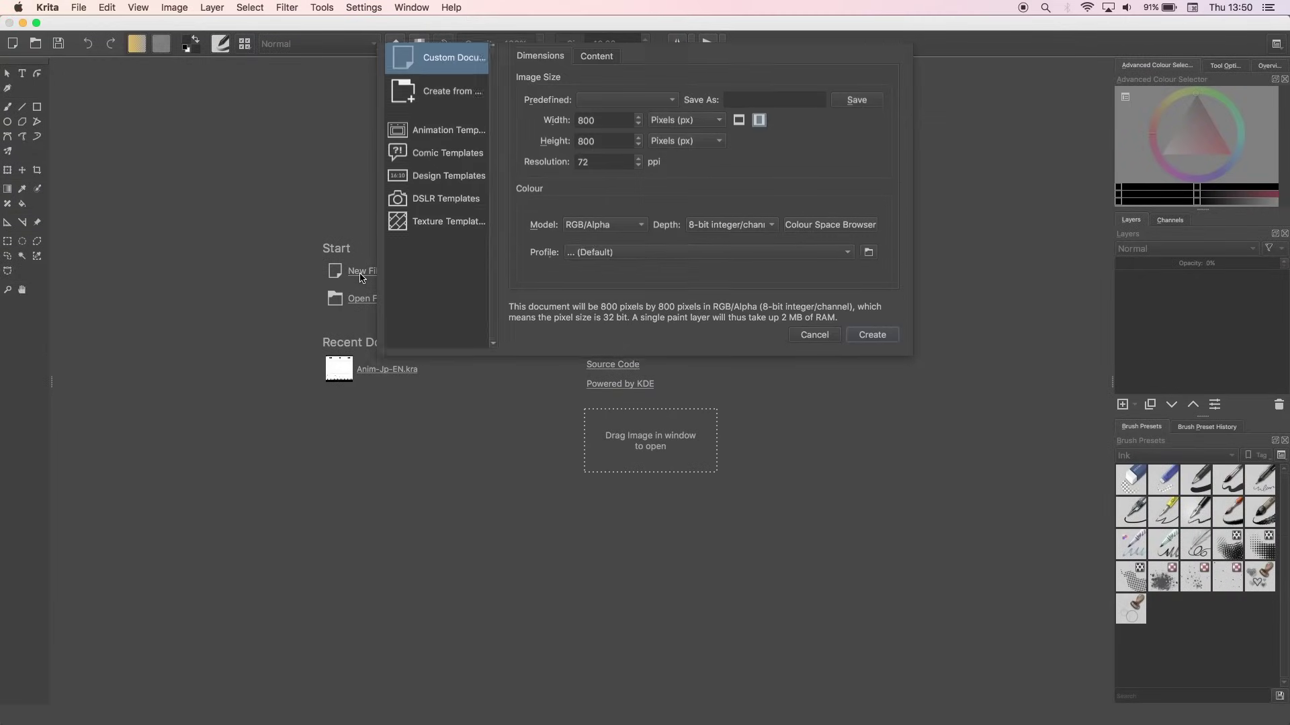
double_click(624, 131)
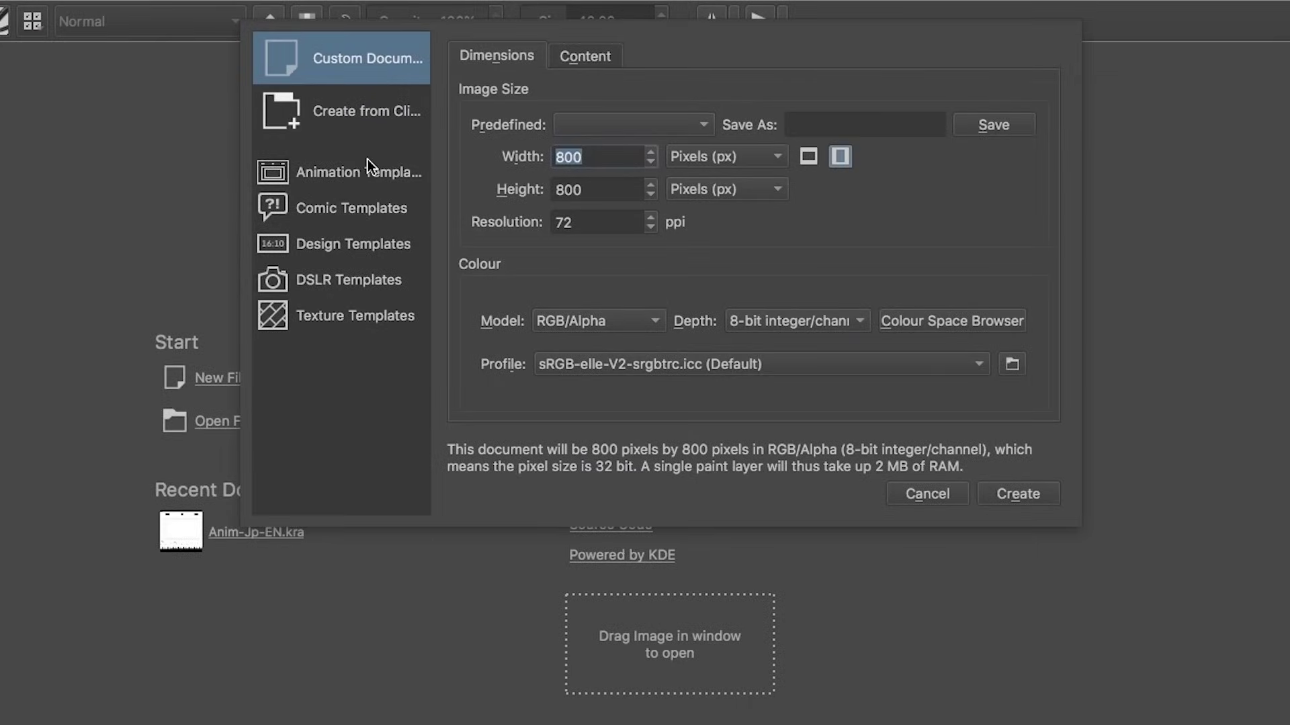
text(1920)
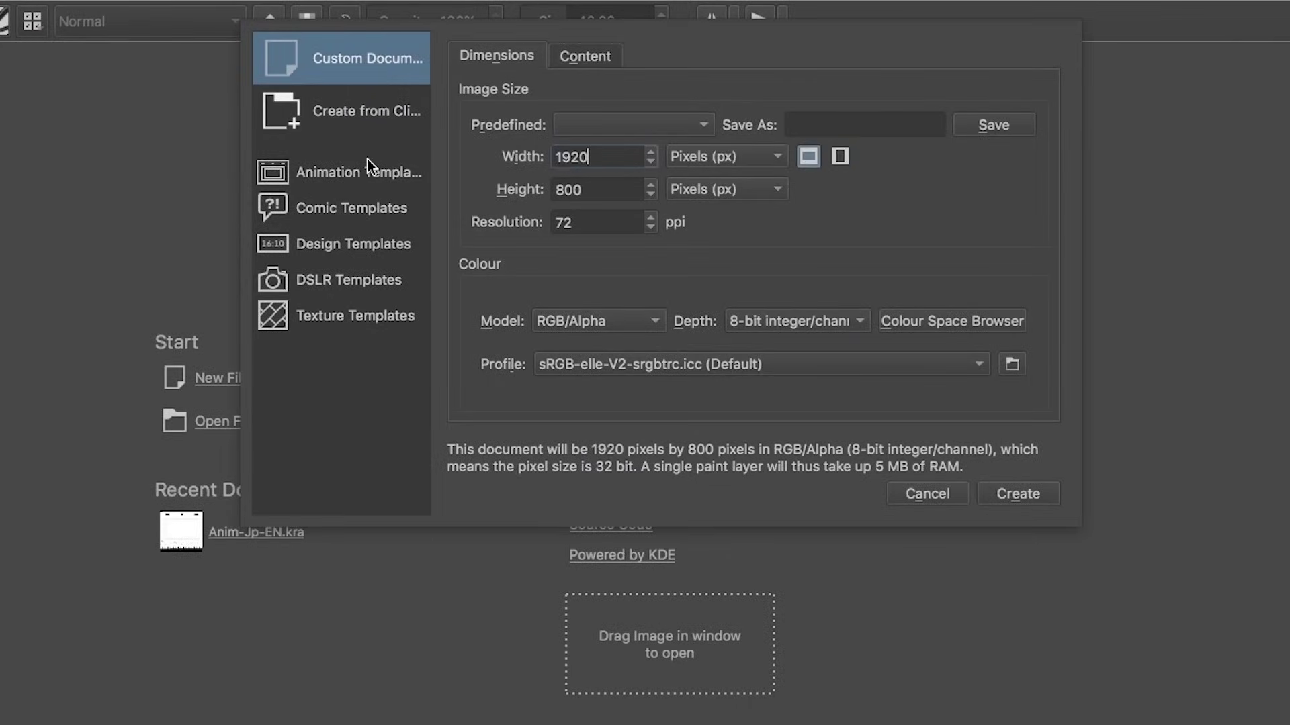
key(Tab)
text(1080)
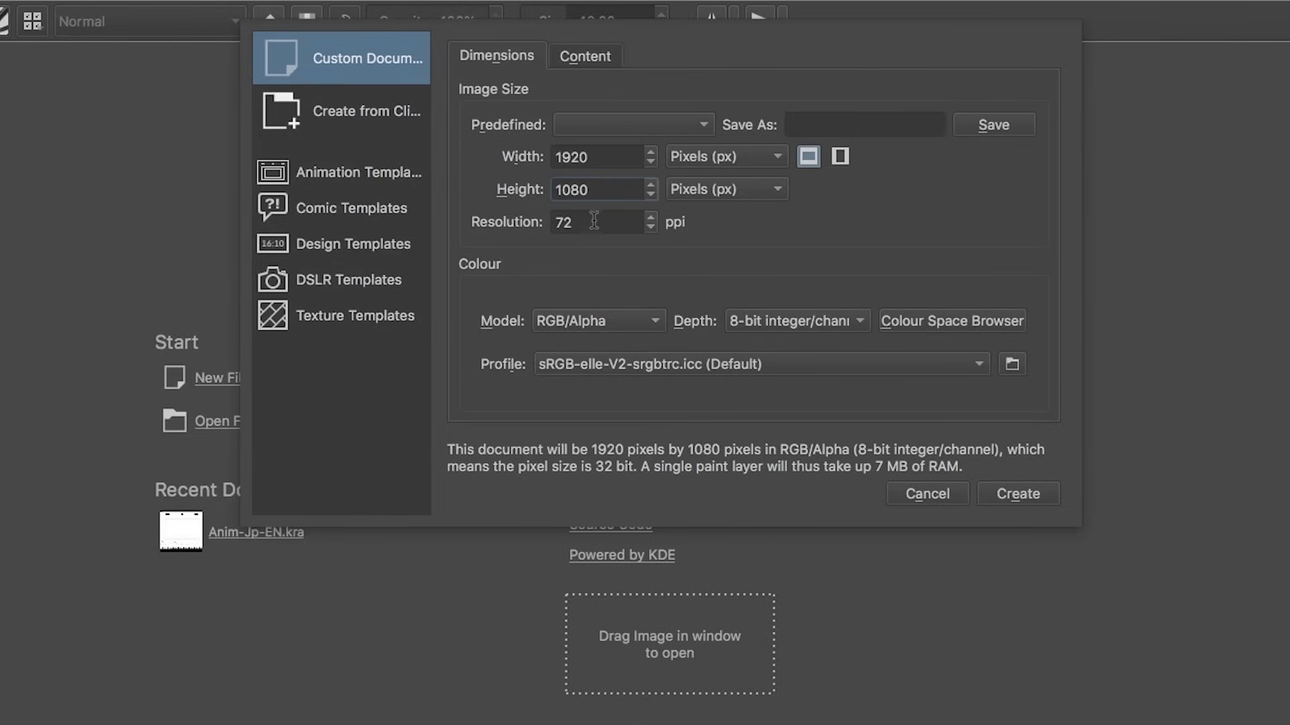
key(shift+Tab)
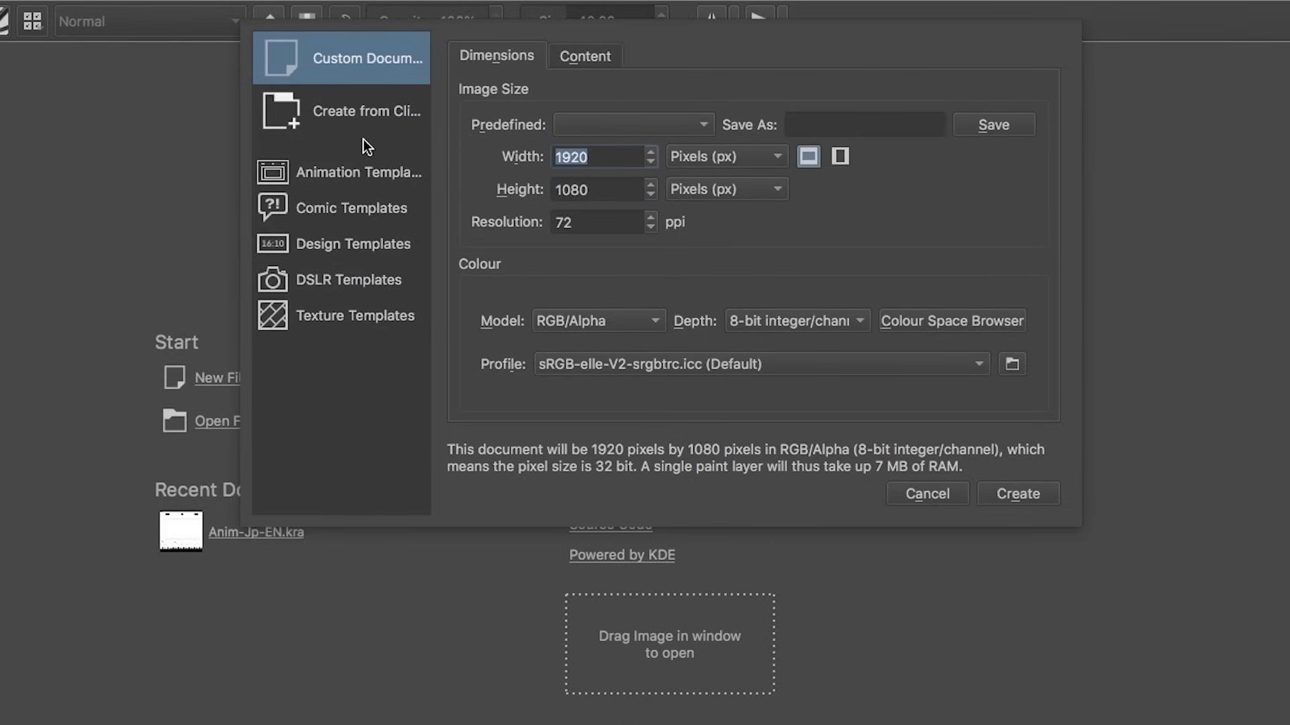
text(800)
key(Tab)
text(800)
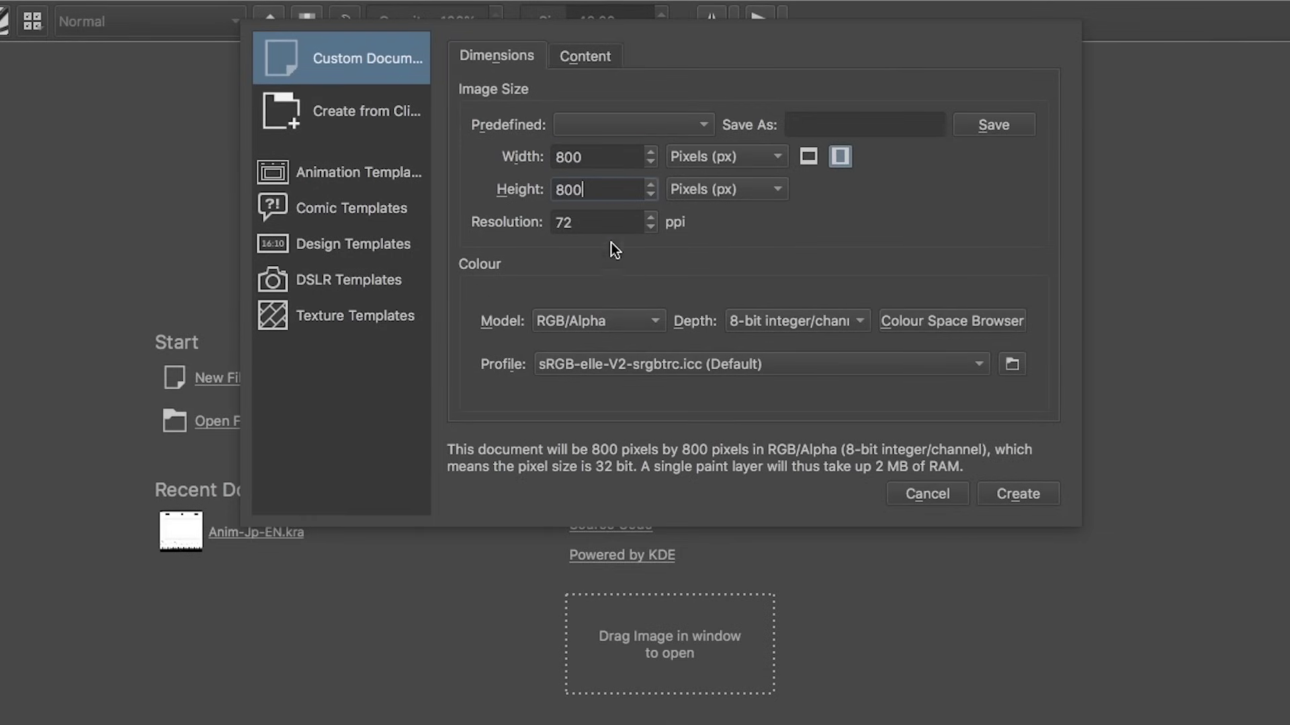
Check the Content settings and white background colour without changes, then return to the size settings
click(586, 58)
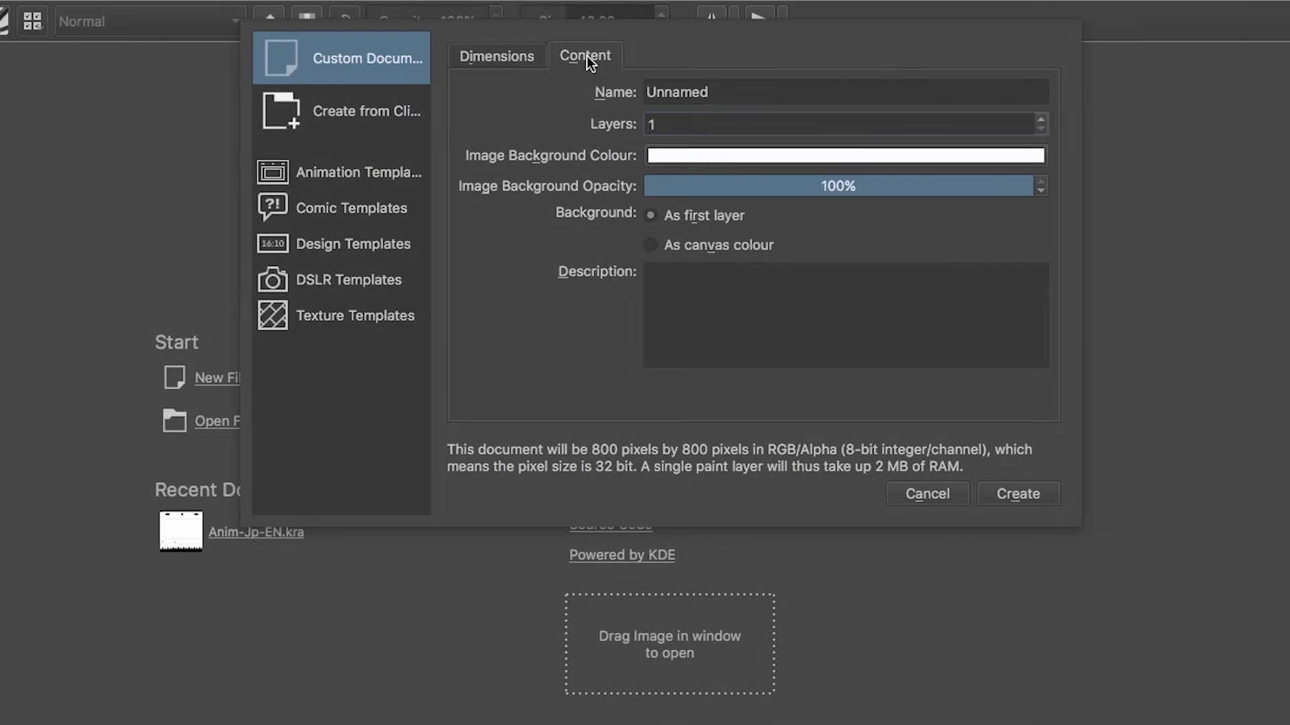
double_click(707, 92)
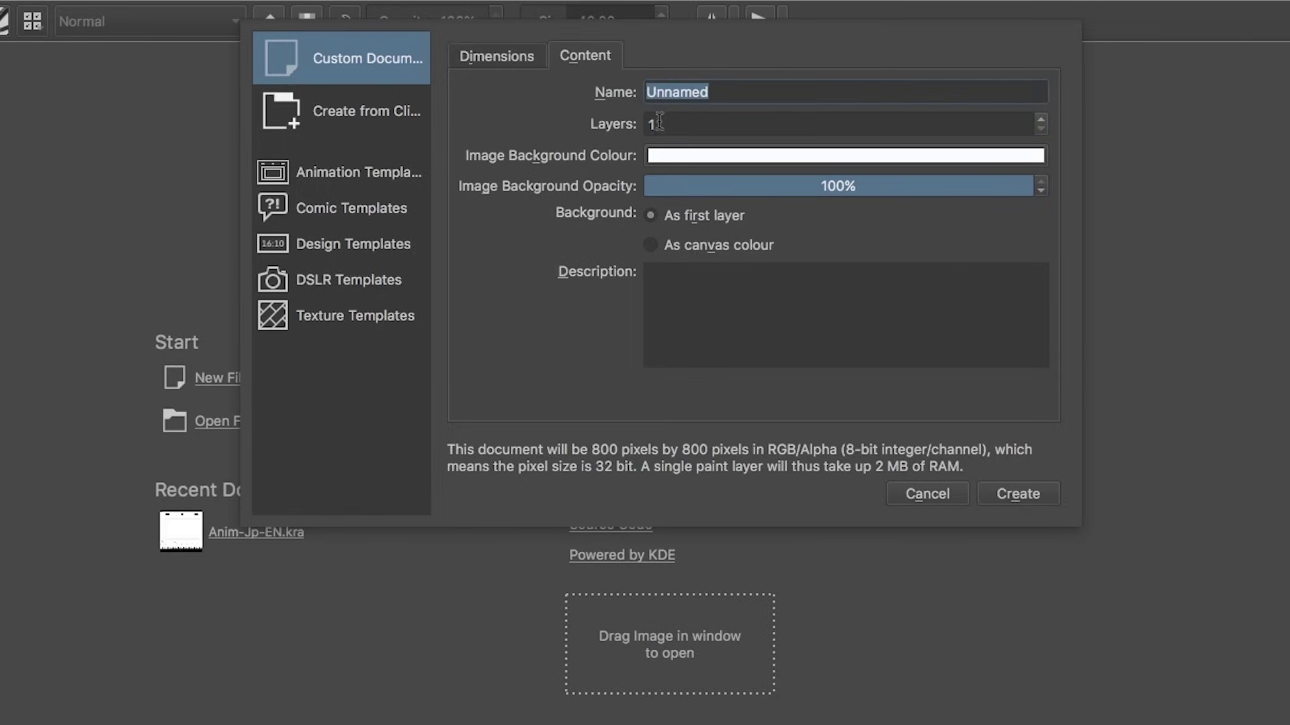
key(Tab)
click(675, 160)
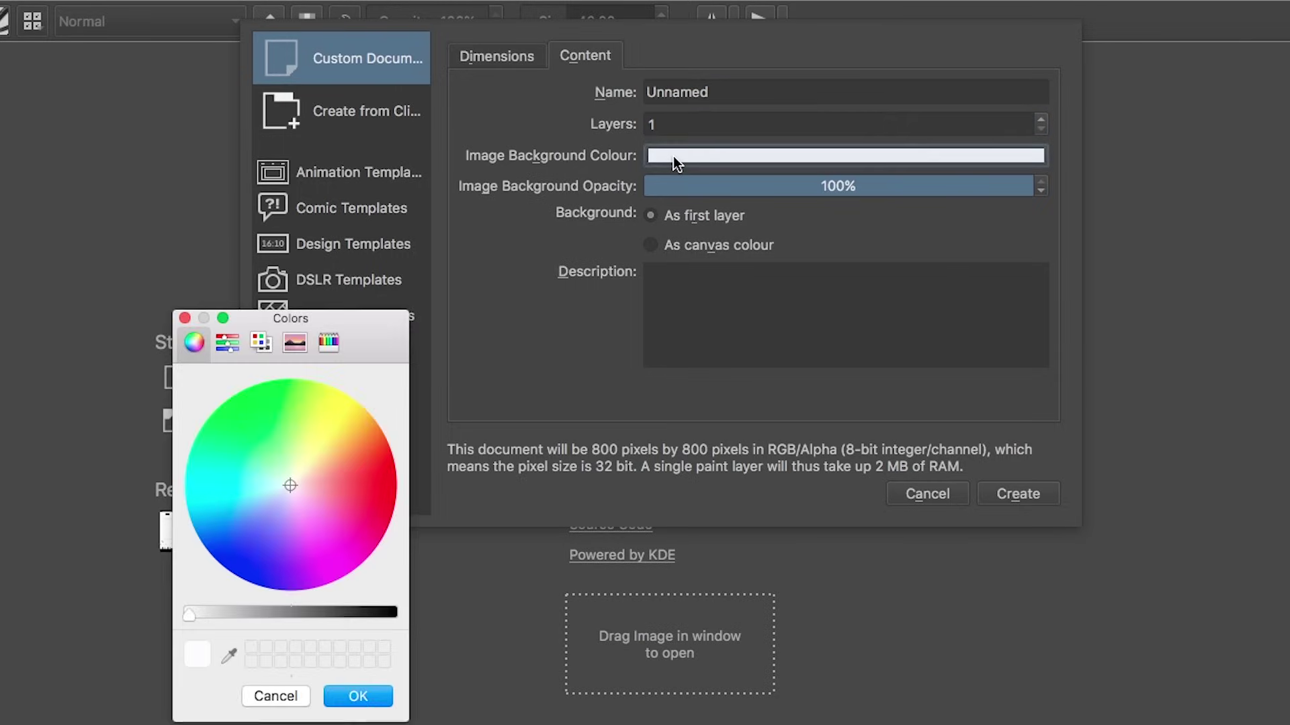
click(184, 319)
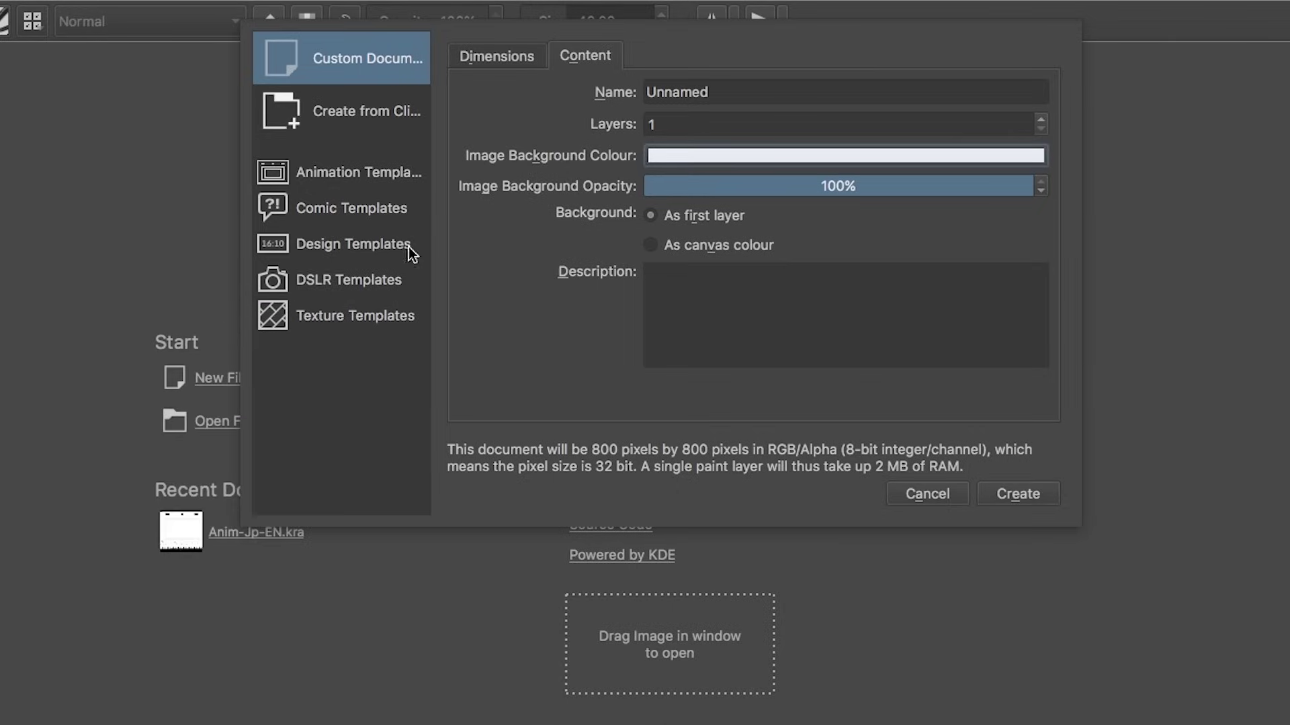
click(503, 54)
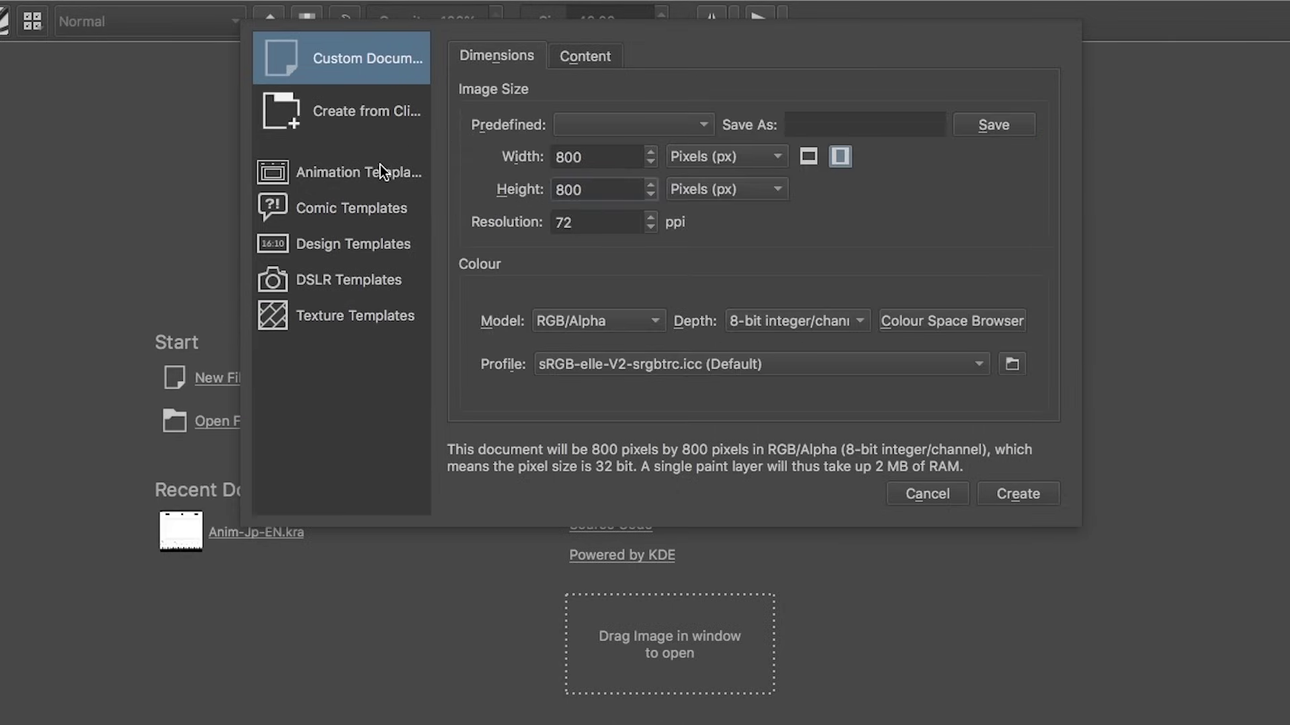
Create a 1756 × 1240 document from the Animation-Japanese-En template and scroll through its layer groups
click(357, 176)
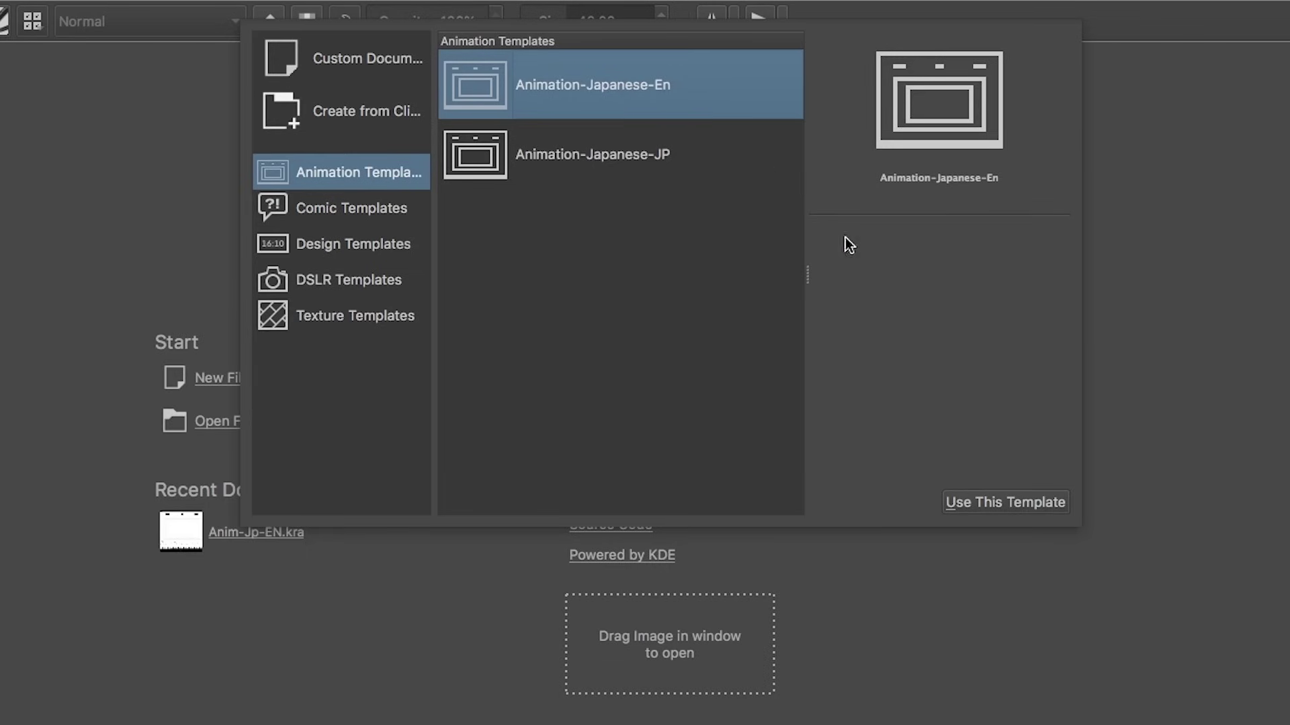
click(997, 504)
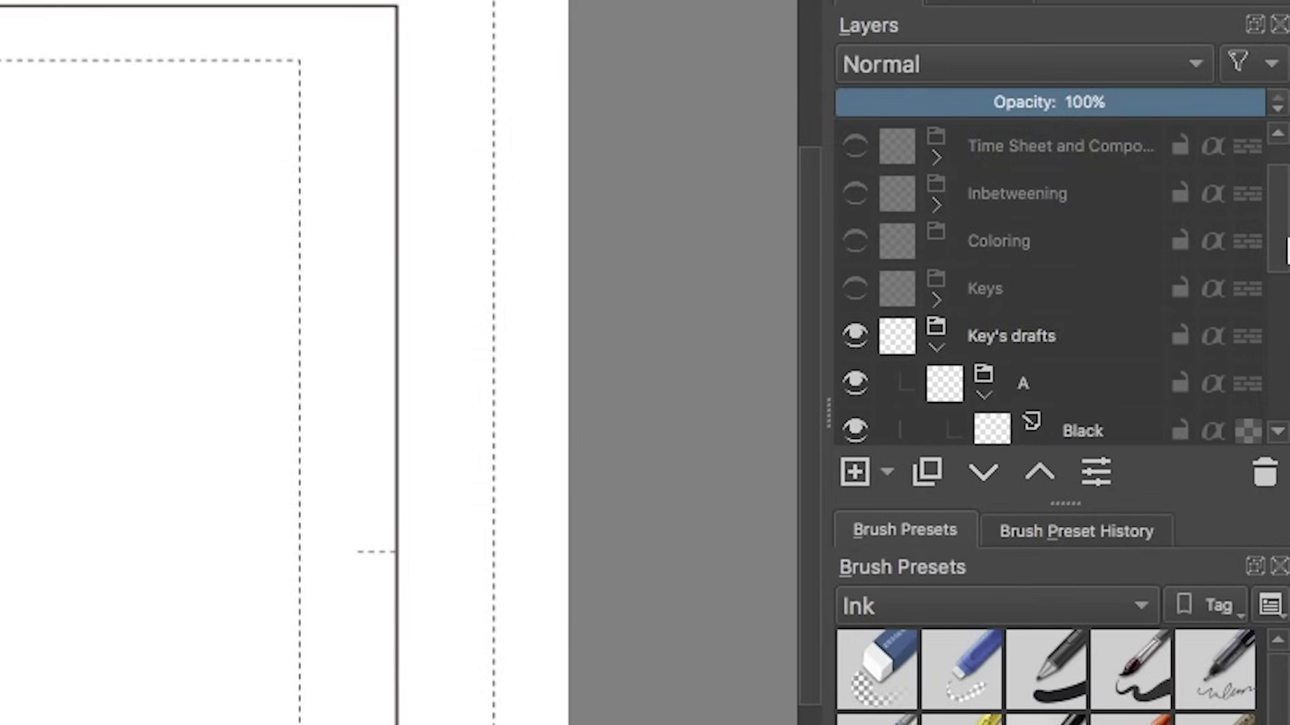
scroll(1287, 250, down, 8)
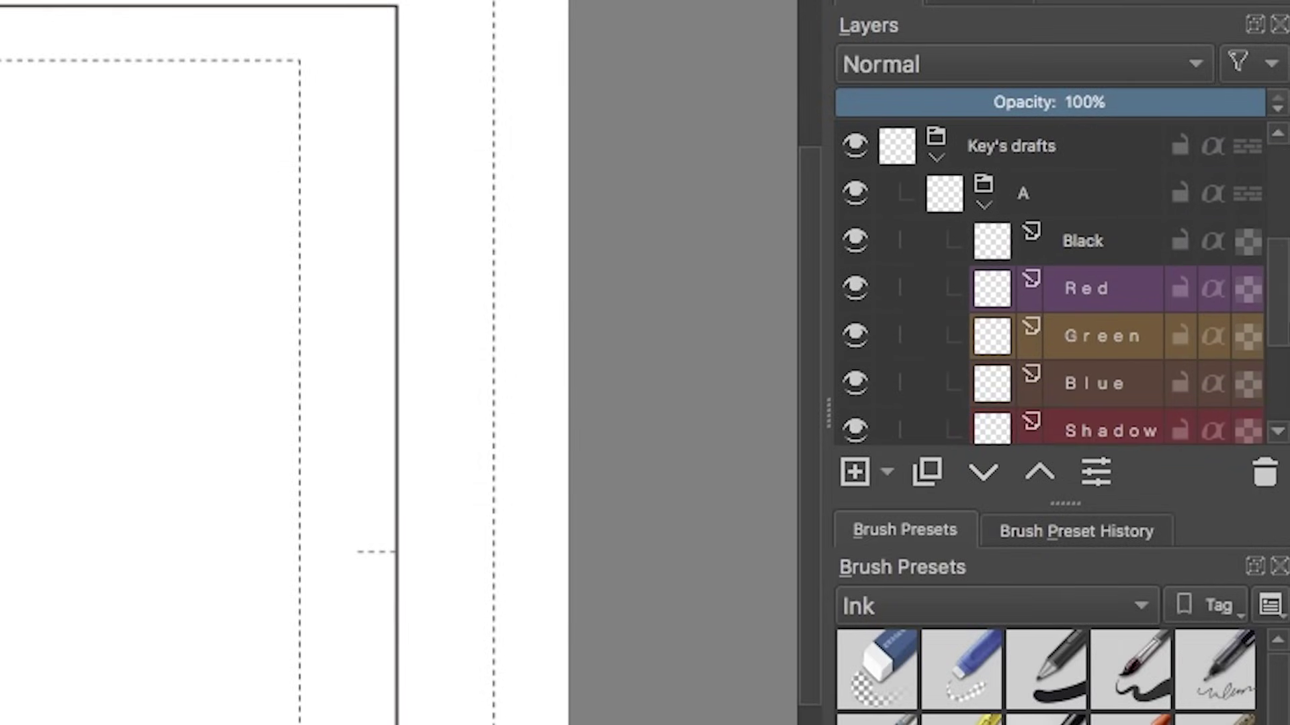
scroll(1047, 283, down, 1)
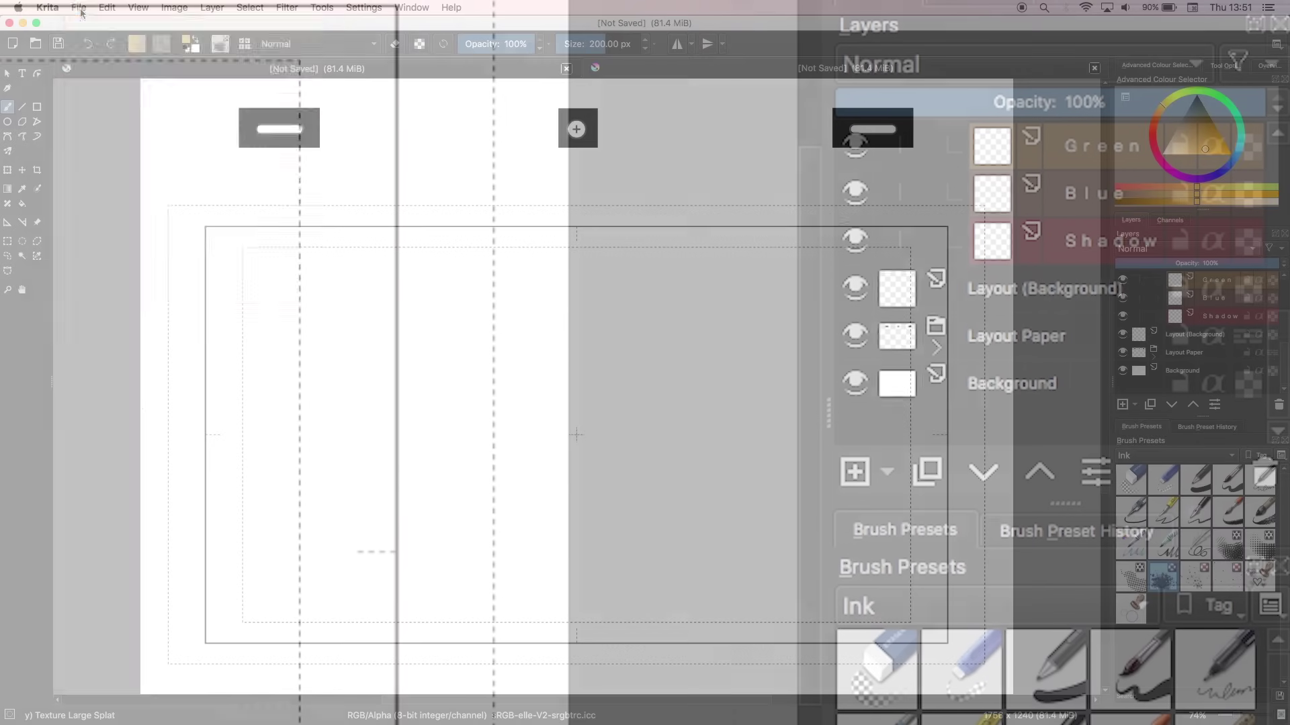
Create a third document: a blank custom 800 × 800 px canvas with just Layer 1
click(79, 8)
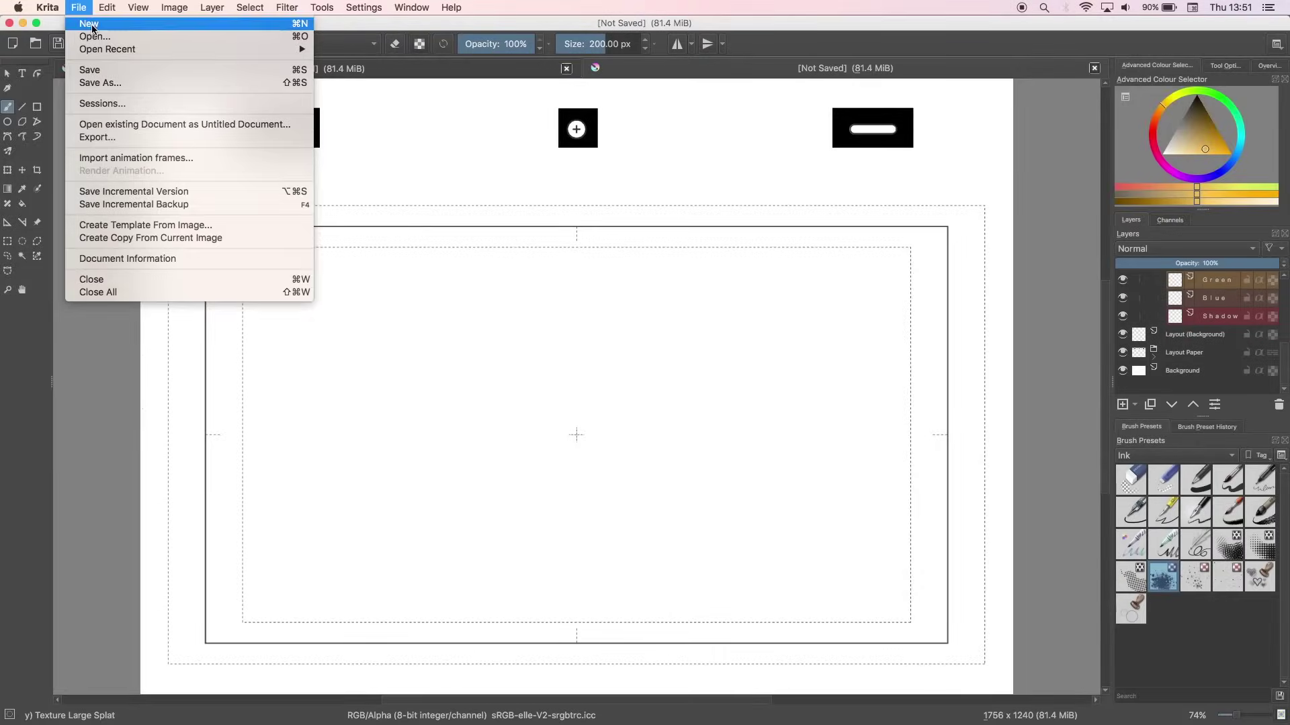
click(92, 28)
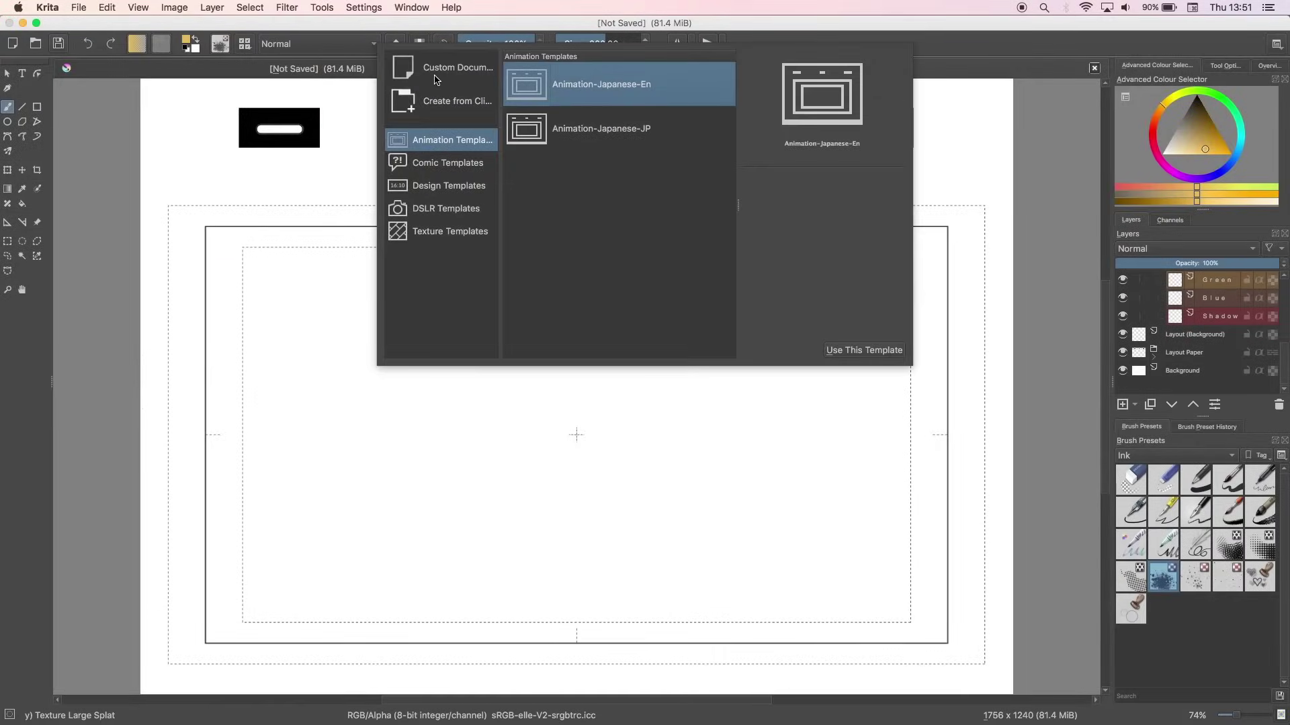
click(443, 70)
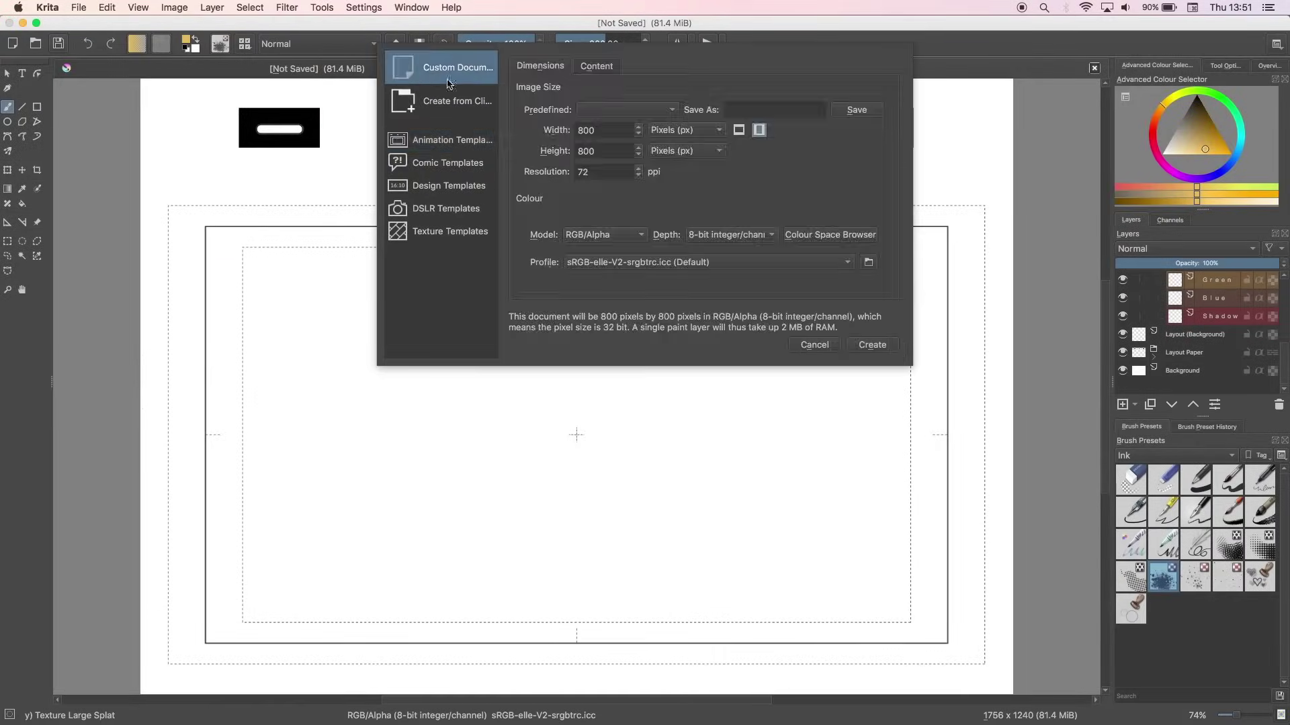
click(871, 346)
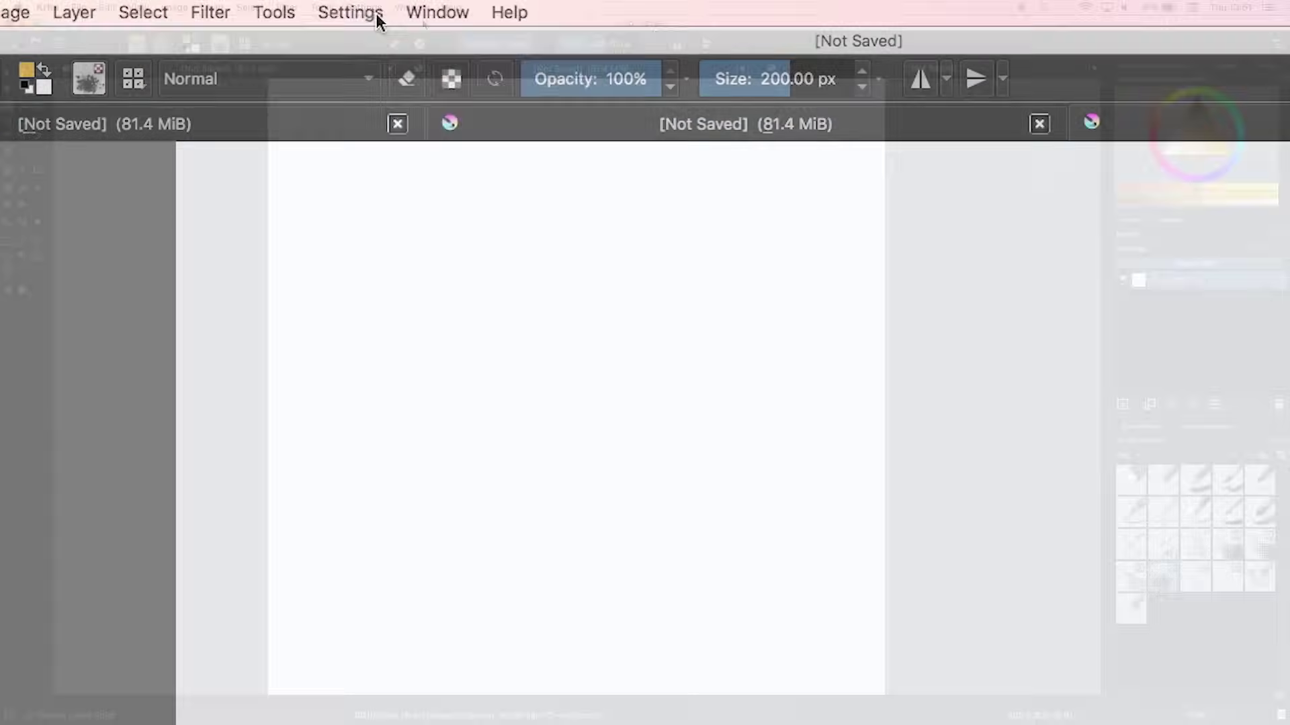
Apply the Animation workspace from Window > Workspace to add the timeline and playback panel
click(367, 7)
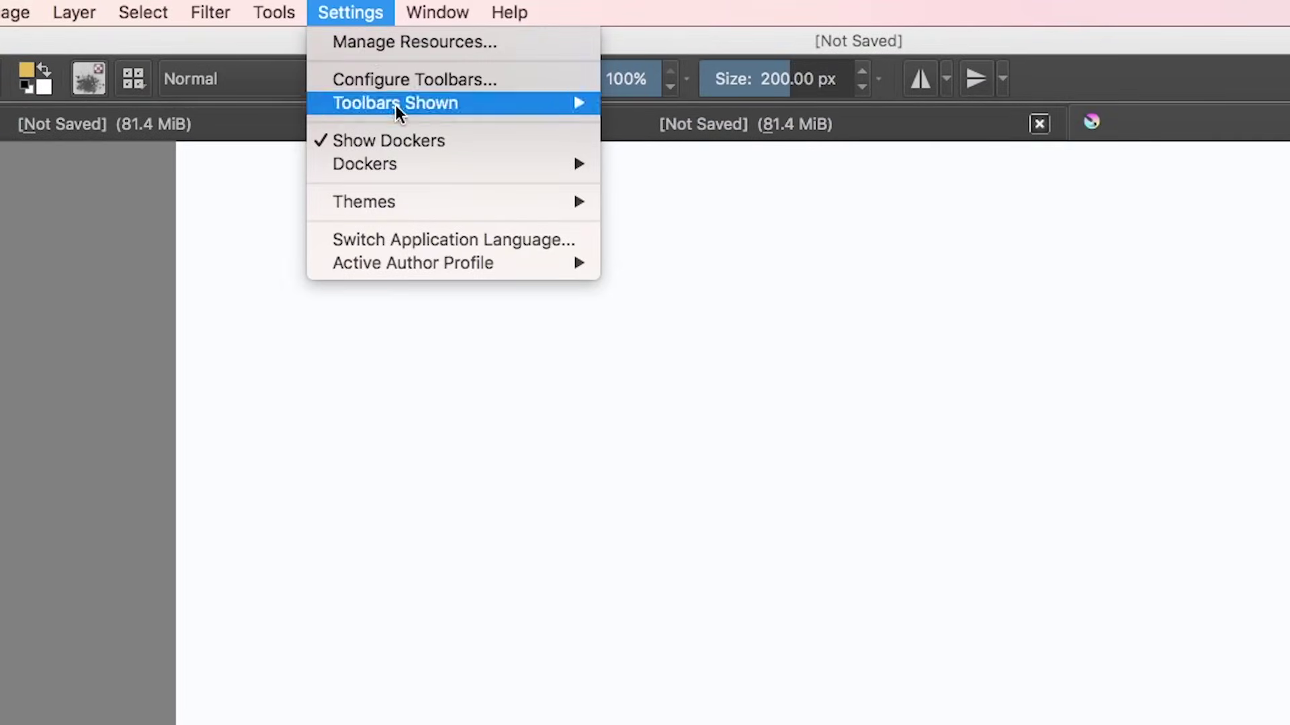
mouse_move(396, 86)
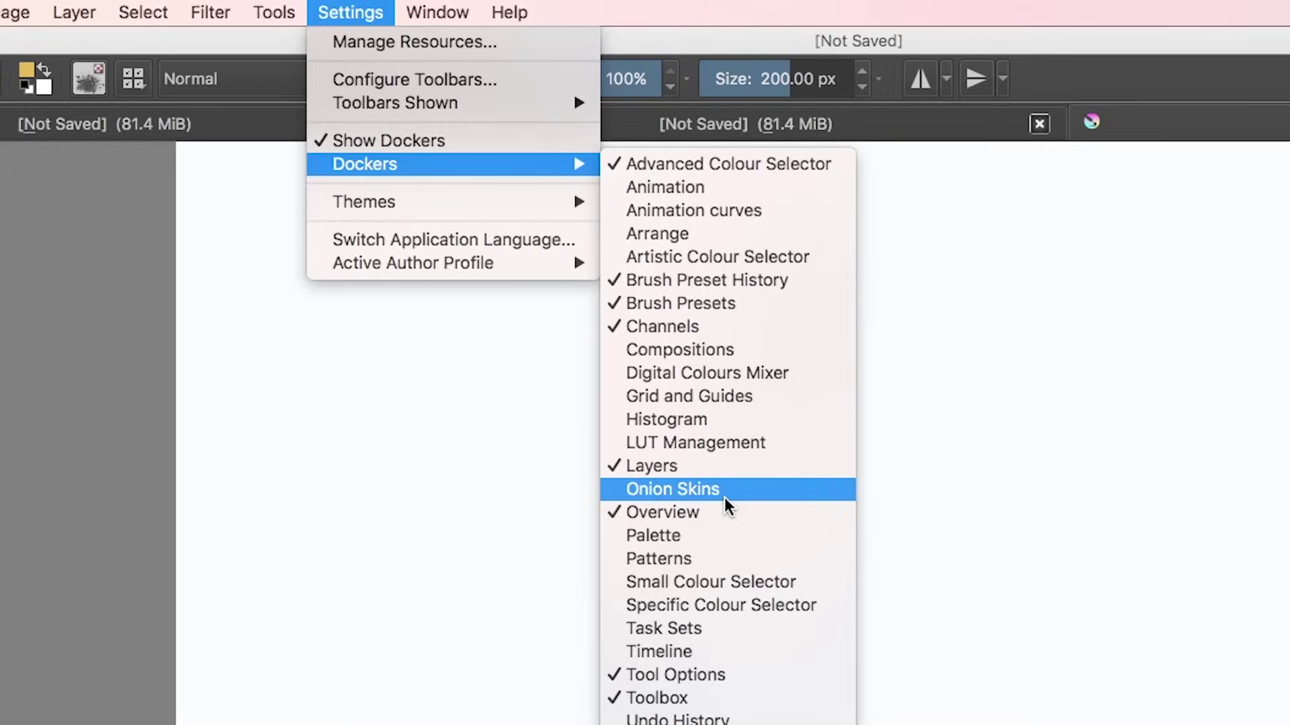
mouse_move(412, 10)
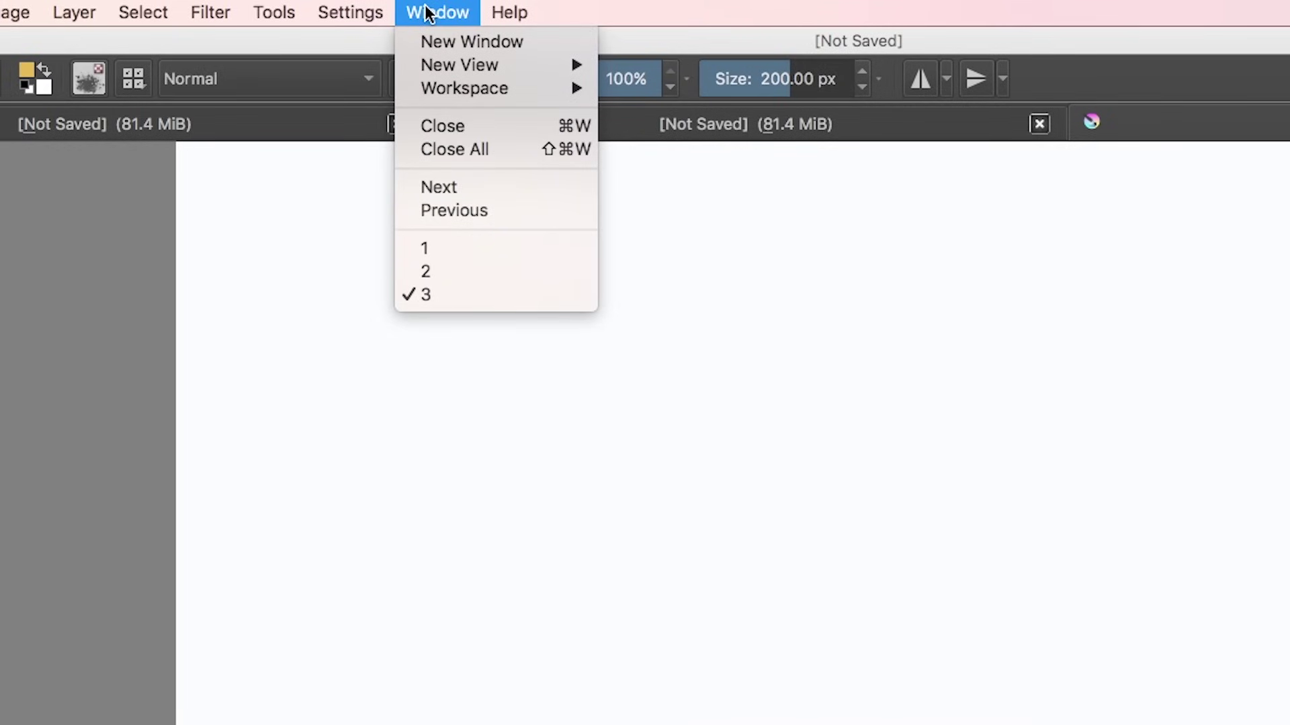
mouse_move(474, 90)
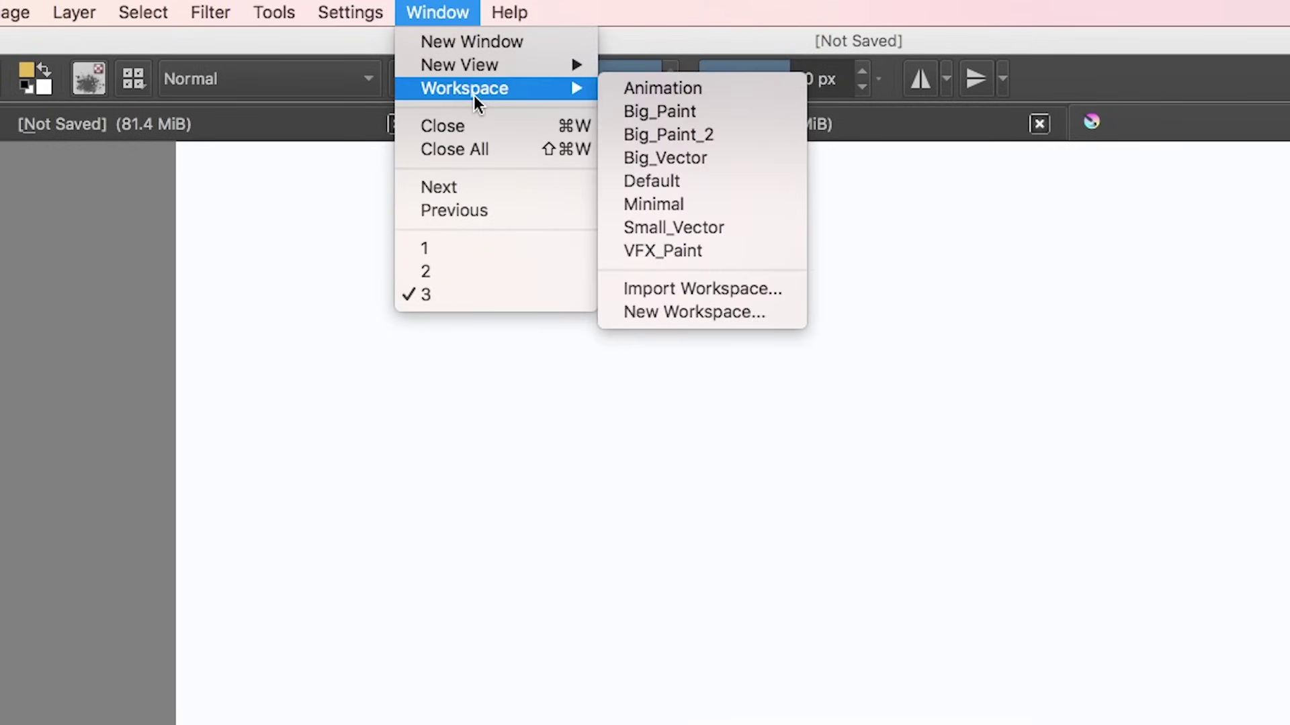
click(651, 91)
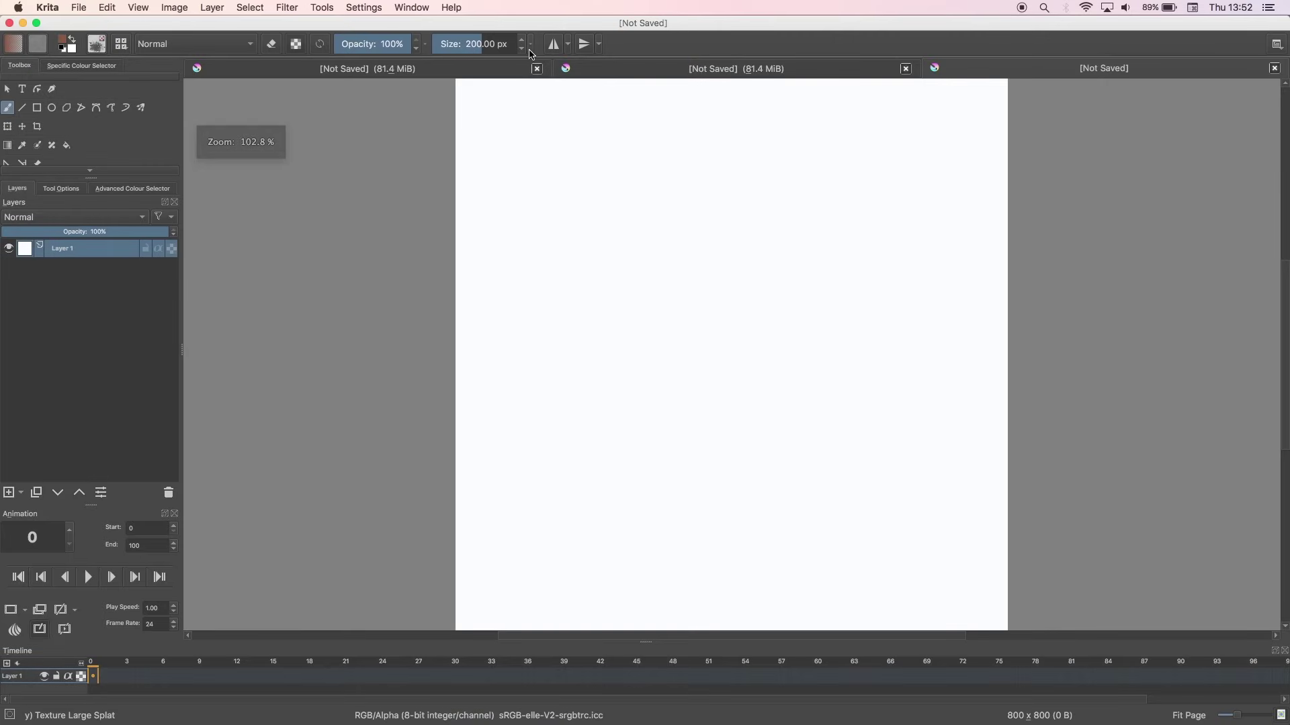
Enable the Brush Presets docker from Settings > Dockers
click(364, 6)
mouse_move(385, 94)
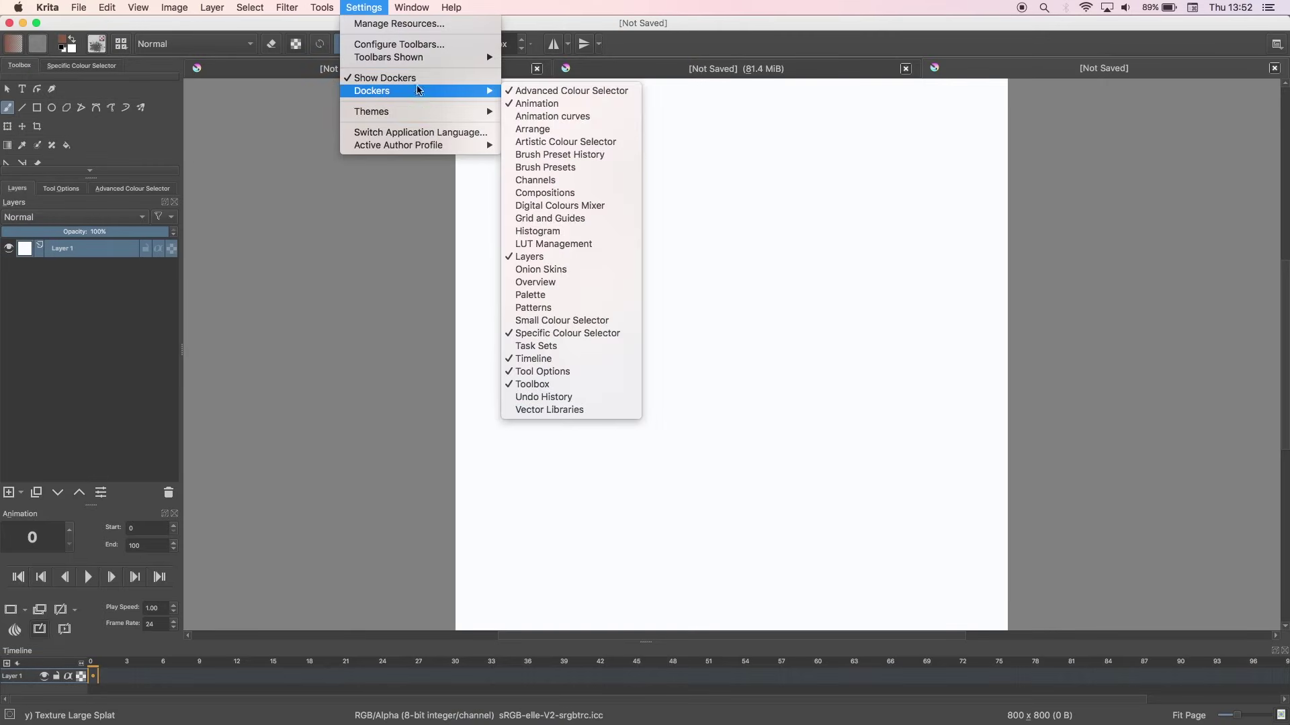
click(601, 166)
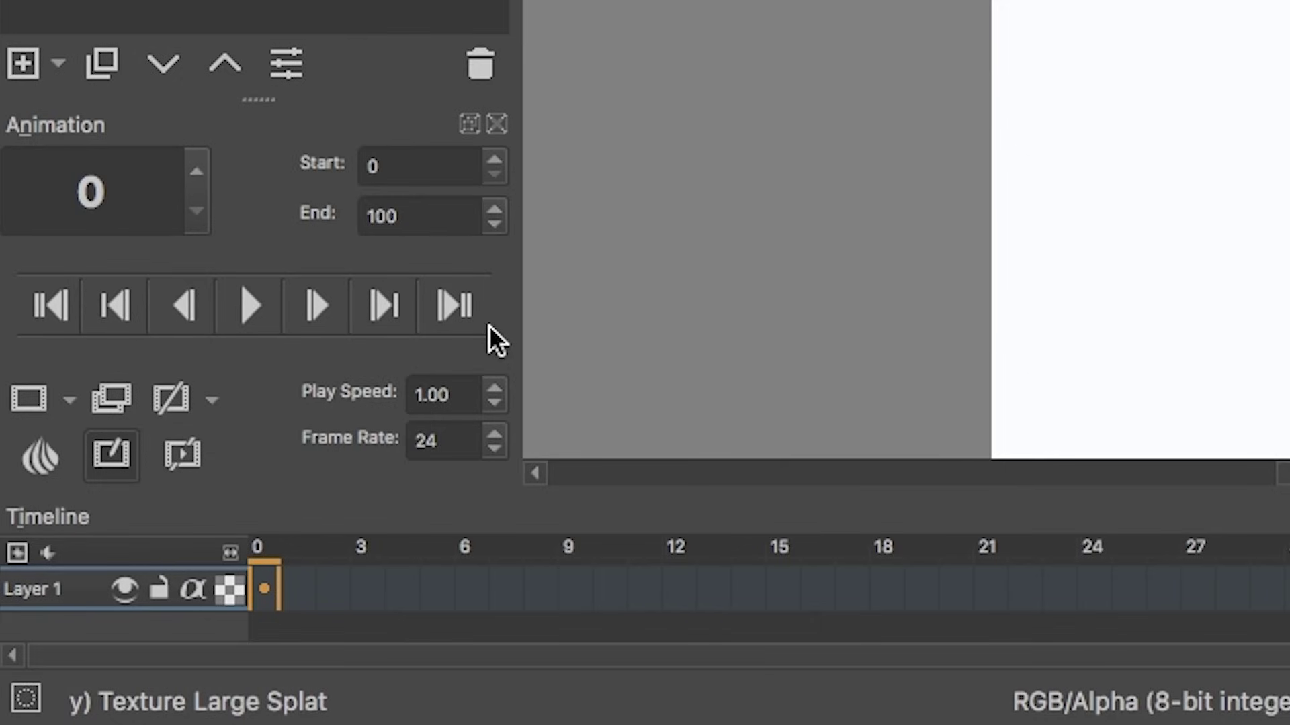
Set the animation frame rate to 25 fps and switch to the skull.kra document
double_click(445, 439)
text(25)
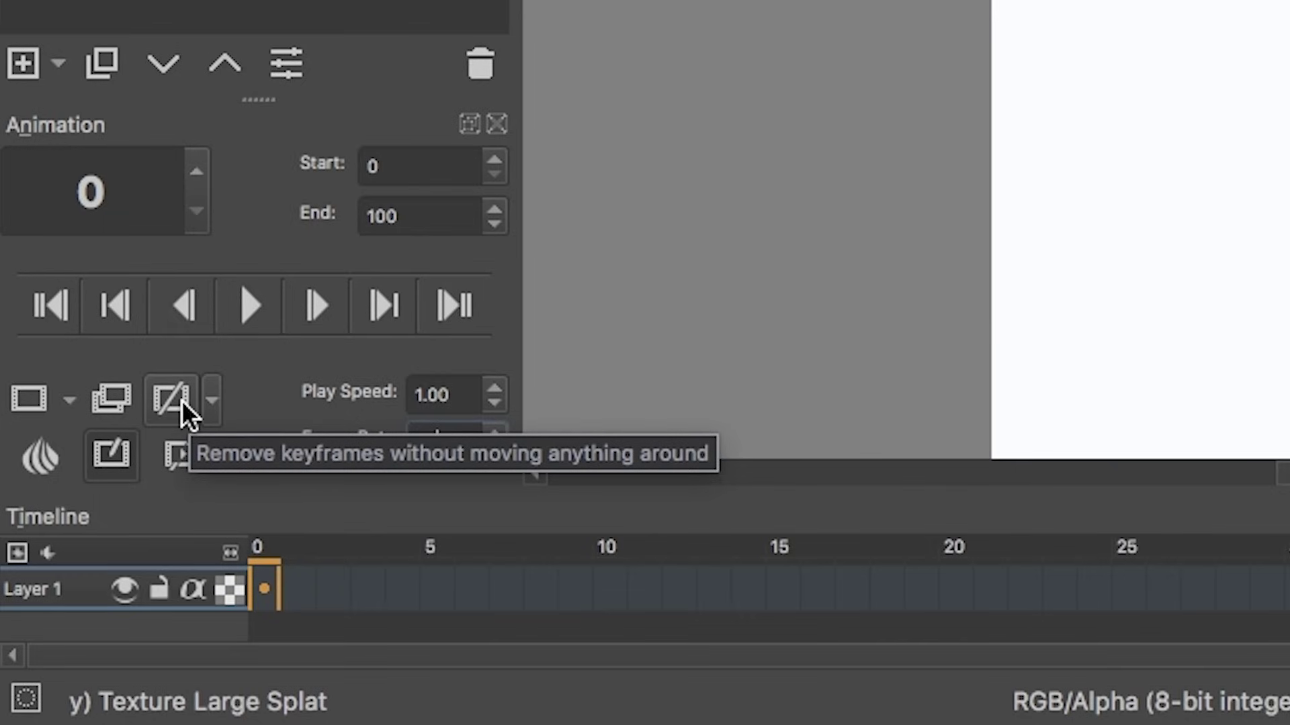
click(180, 458)
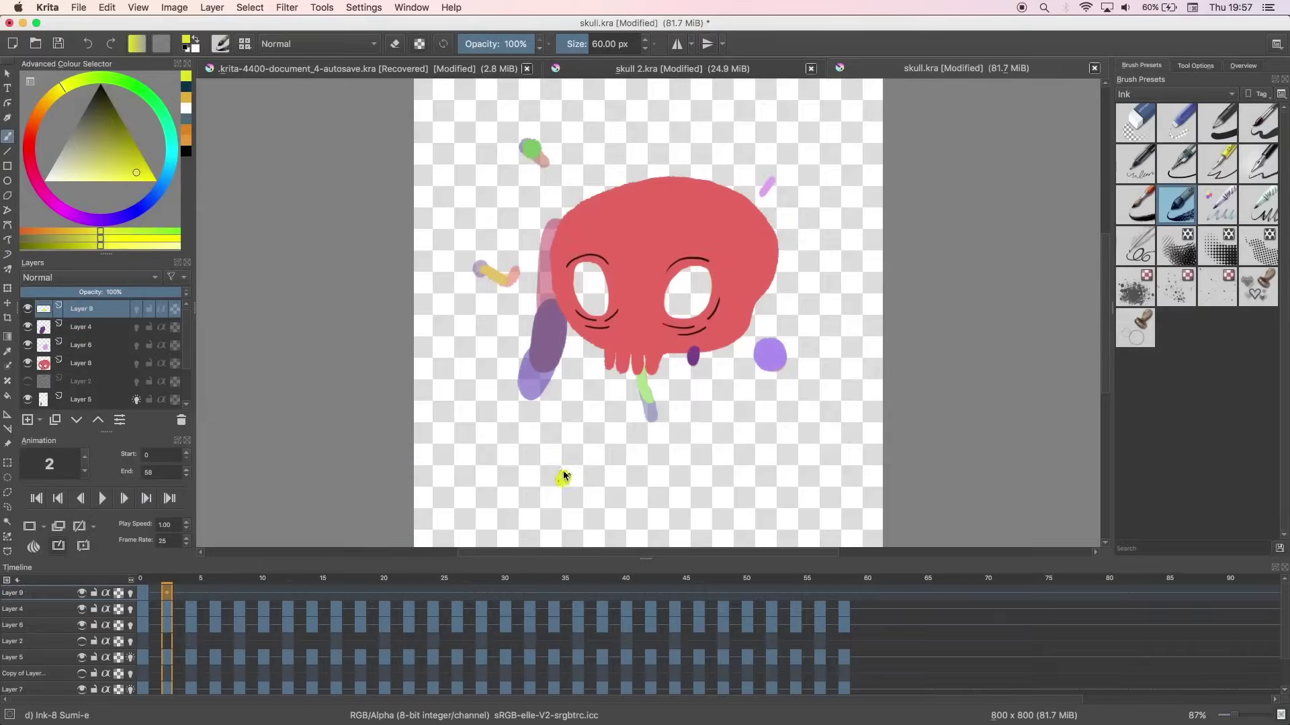
Paint yellow dabs on frames 4, 6, 8 and later of Layer 9, then scrub the timeline to preview
key(Right)
key(Right)
click(565, 477)
key(Right)
key(Right)
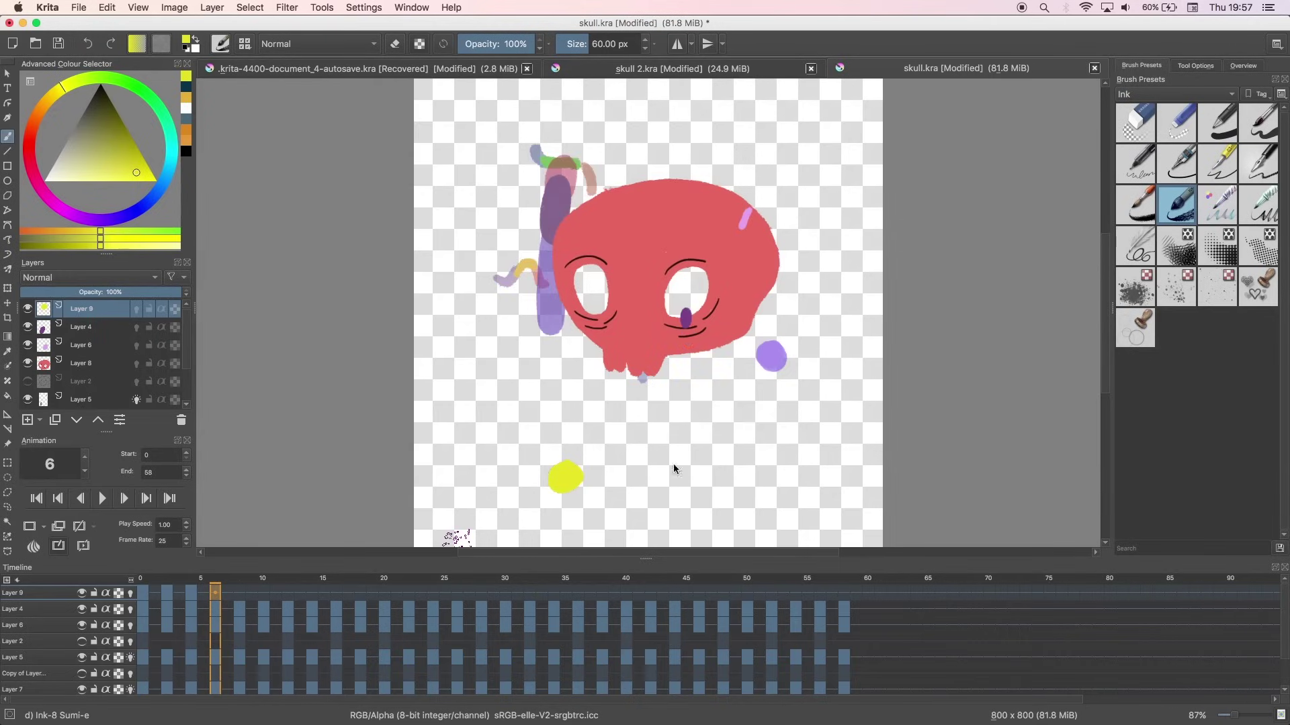
drag(653, 474, 675, 474)
key(Right)
key(Right)
click(655, 476)
key(Right)
key(Right)
key(Right)
drag(613, 458, 642, 465)
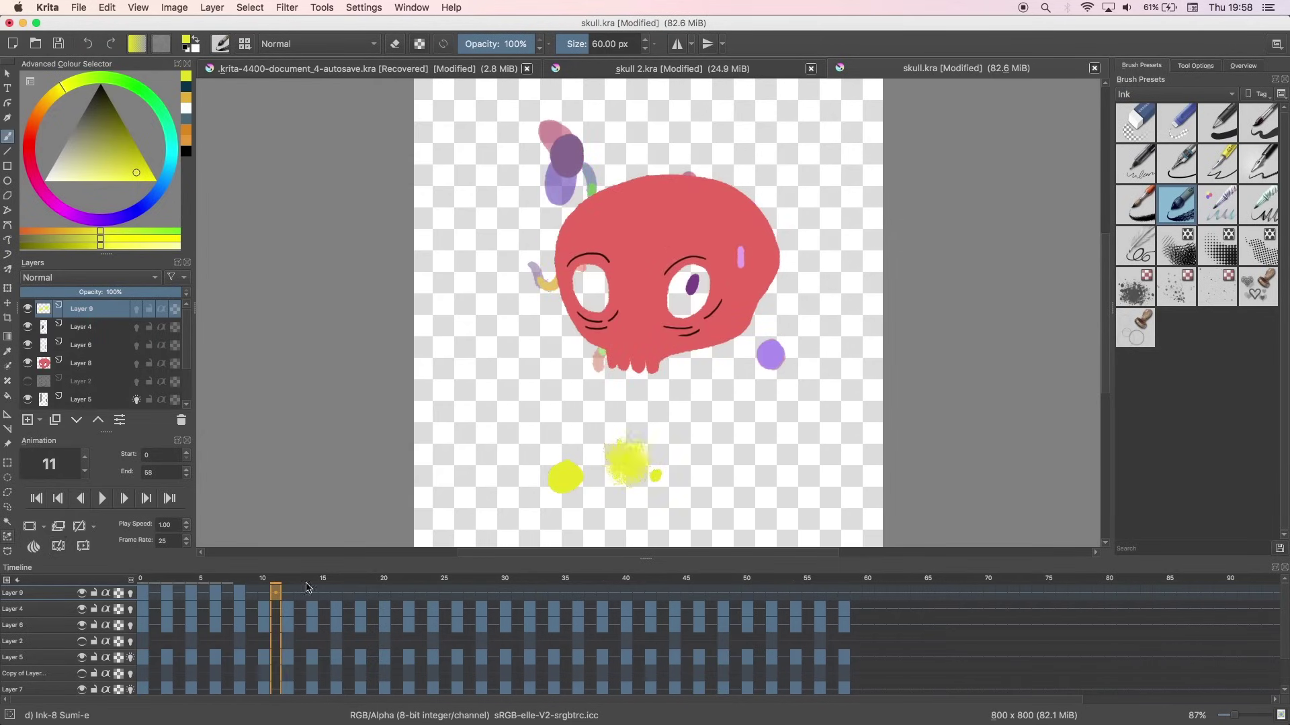
key(Right)
key(Right)
key(Right)
key(Right)
key(Right)
key(Right)
key(Right)
key(Right)
click(223, 591)
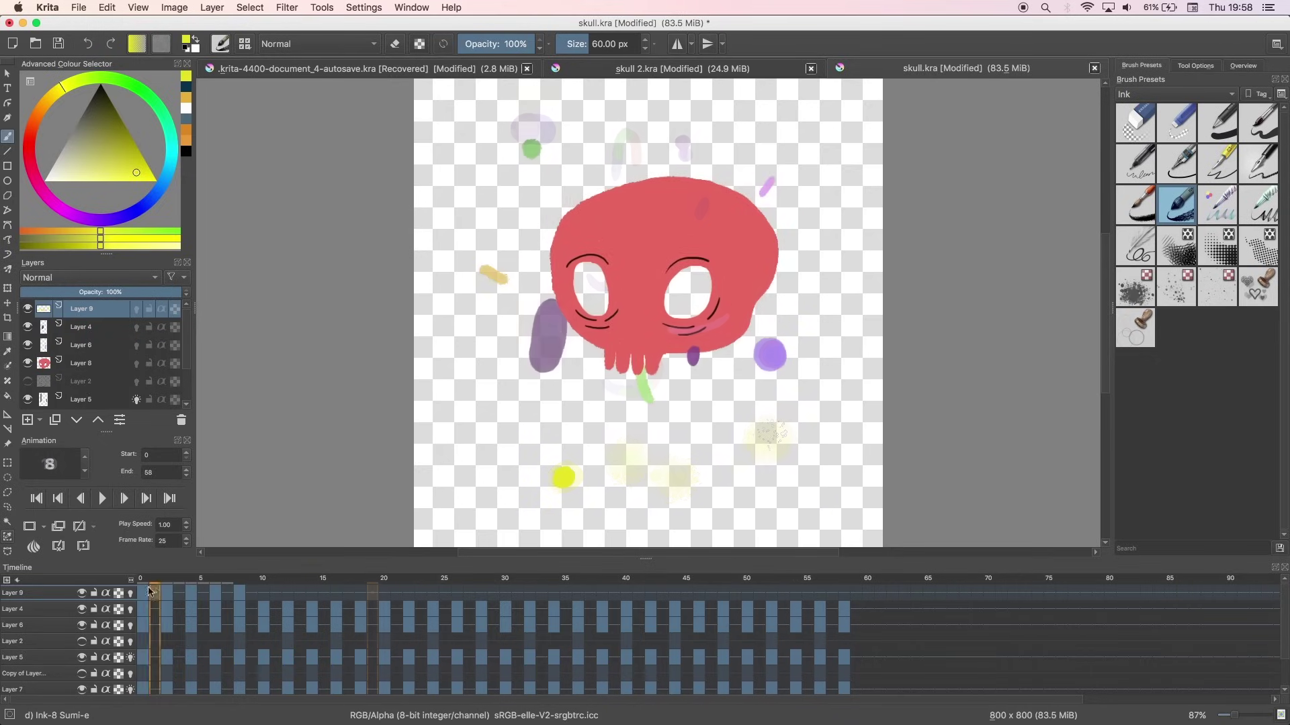
drag(224, 591, 197, 602)
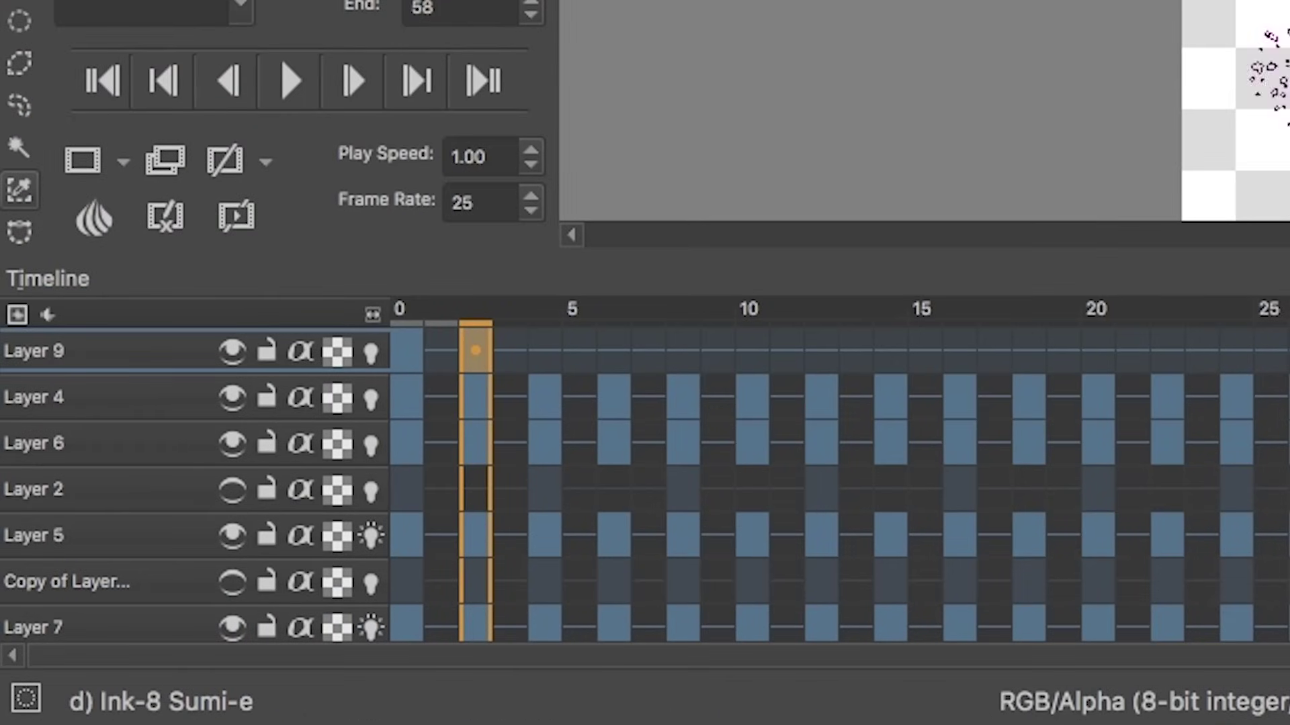
Turn on onion skins, move their settings aside, and adjust the nearest ghosts' opacity
click(111, 215)
drag(451, 292, 499, 320)
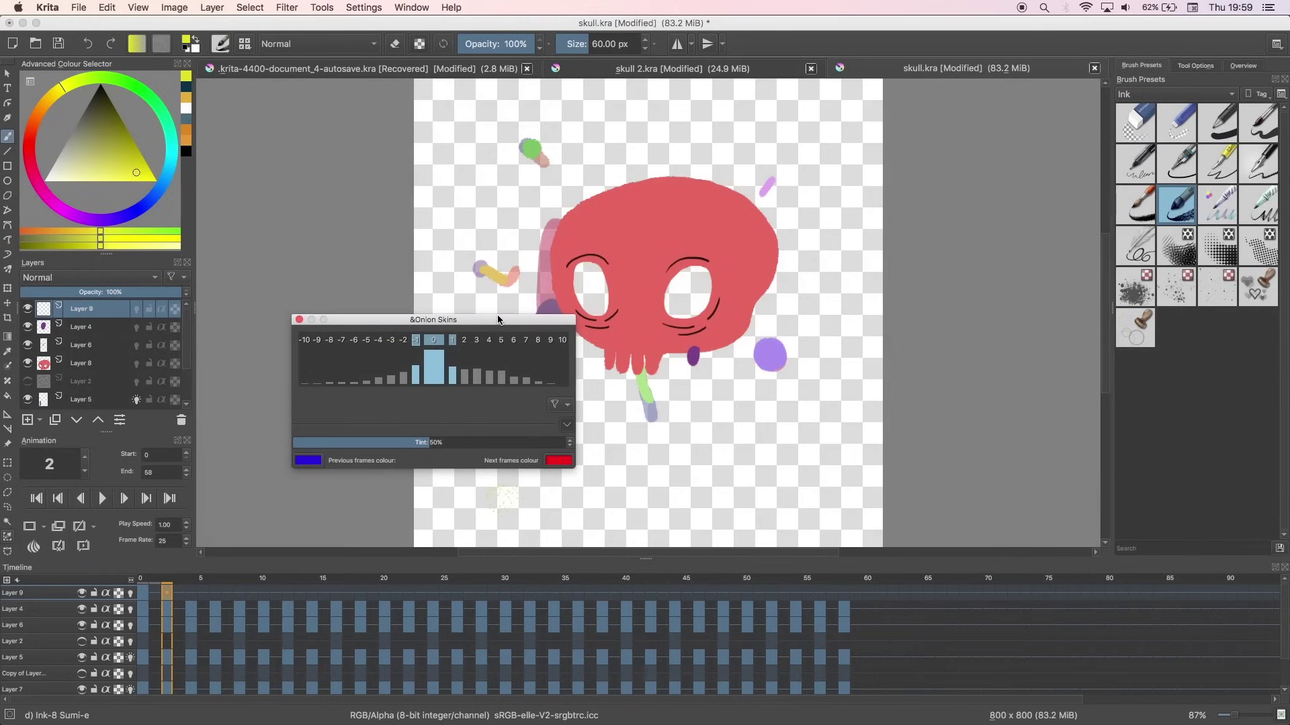
key(space)
drag(517, 321, 977, 333)
click(768, 471)
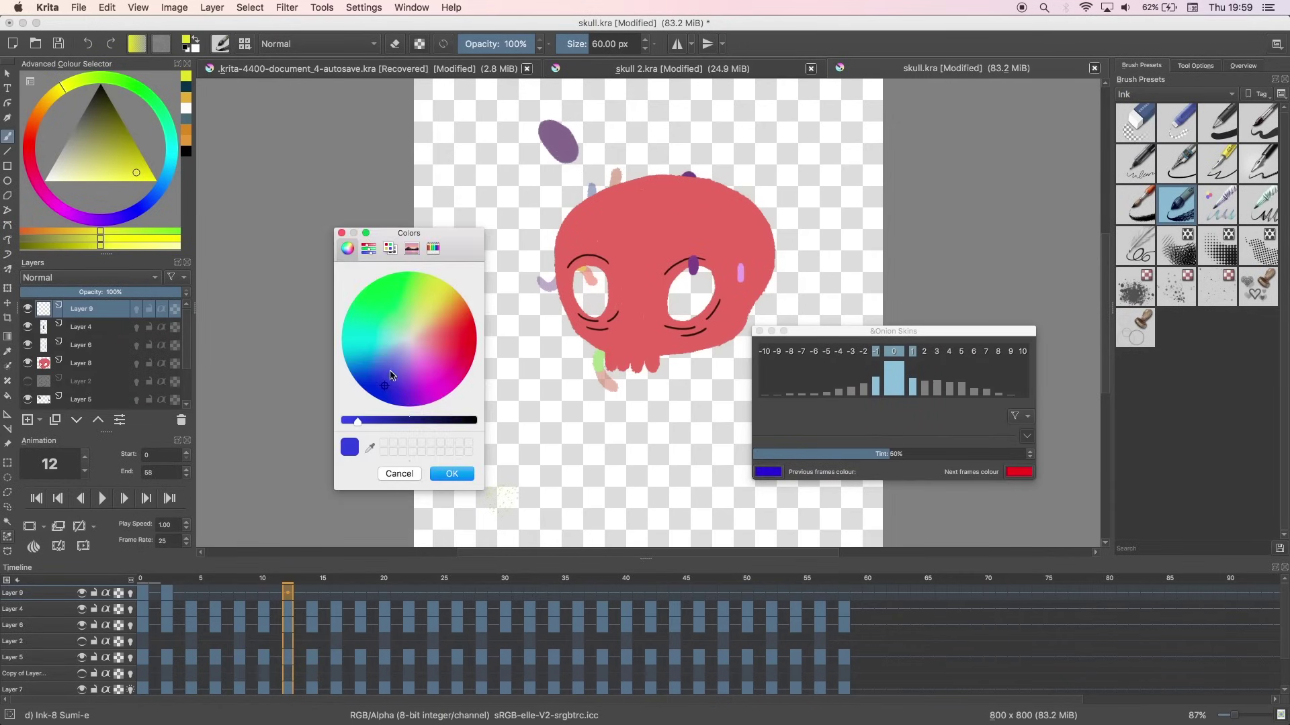
drag(415, 325, 424, 323)
click(408, 475)
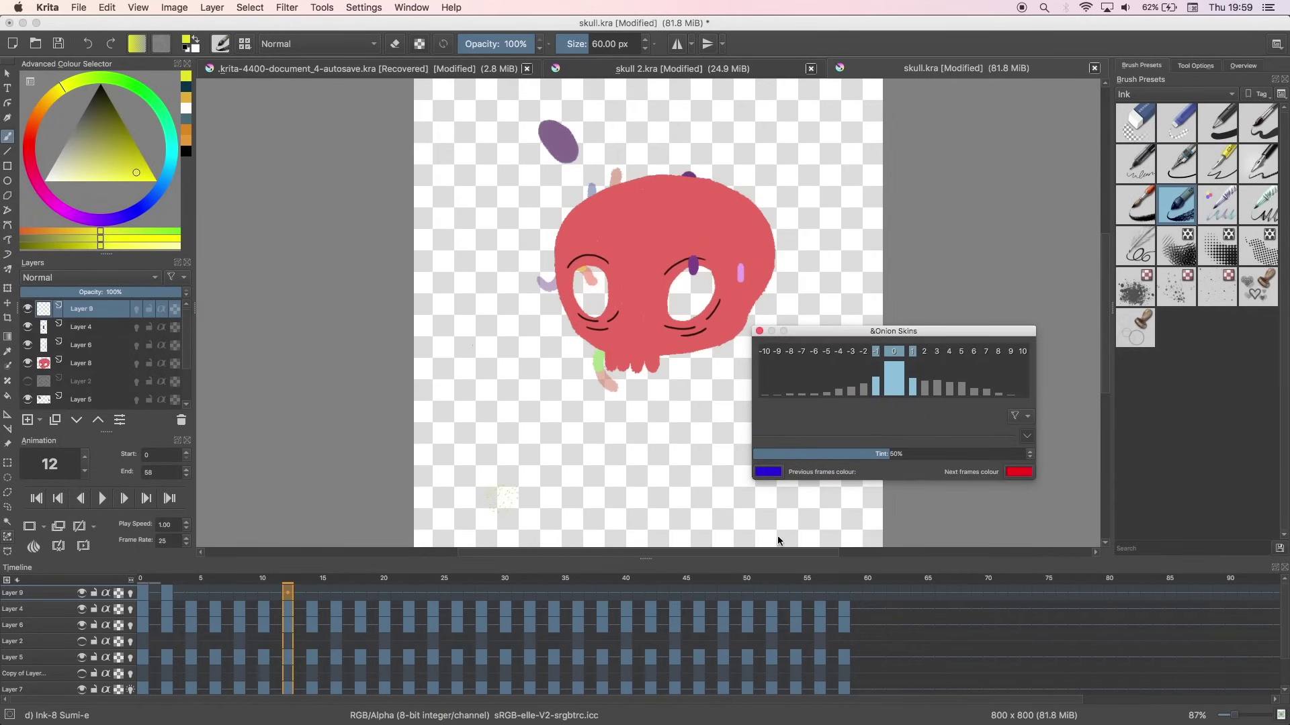
drag(868, 382, 874, 382)
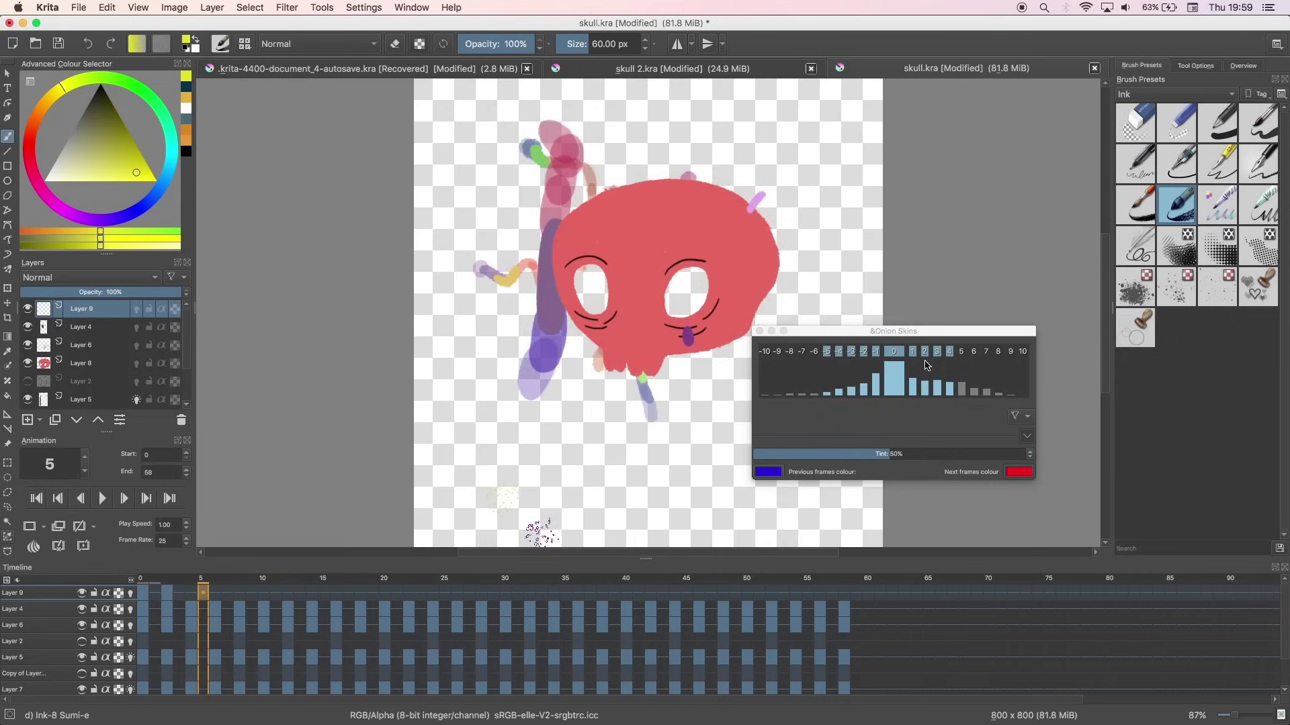
Disable ghosts for next frames 2–4 and previous frames -5 to -2, then scrub through frames
click(949, 352)
click(937, 351)
click(925, 353)
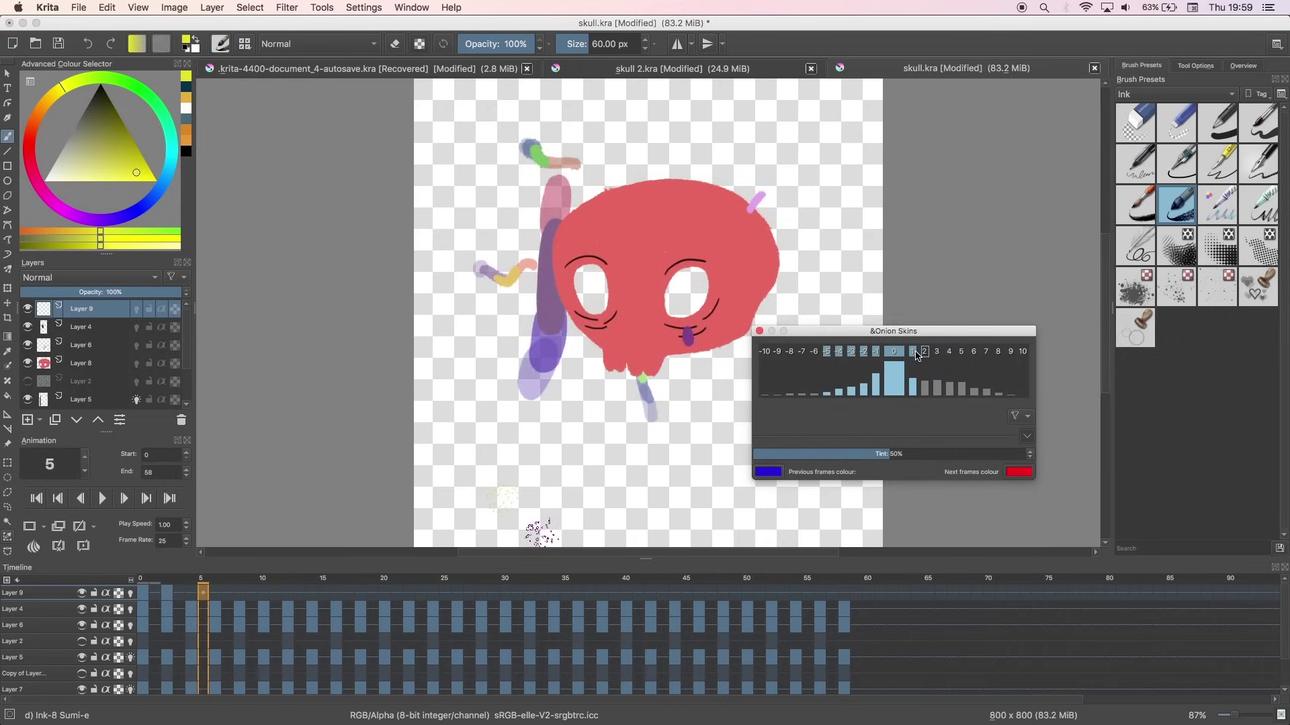
click(826, 351)
click(839, 351)
click(851, 351)
click(863, 352)
click(130, 689)
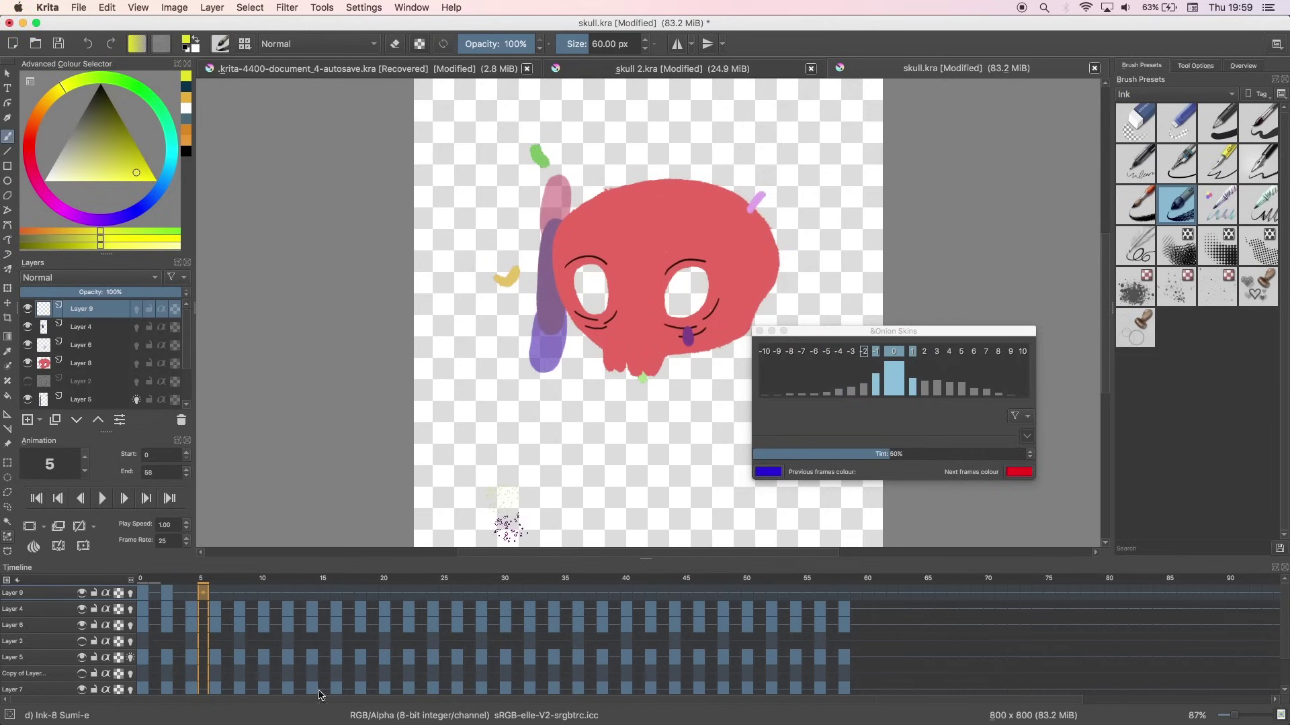
drag(203, 590, 154, 634)
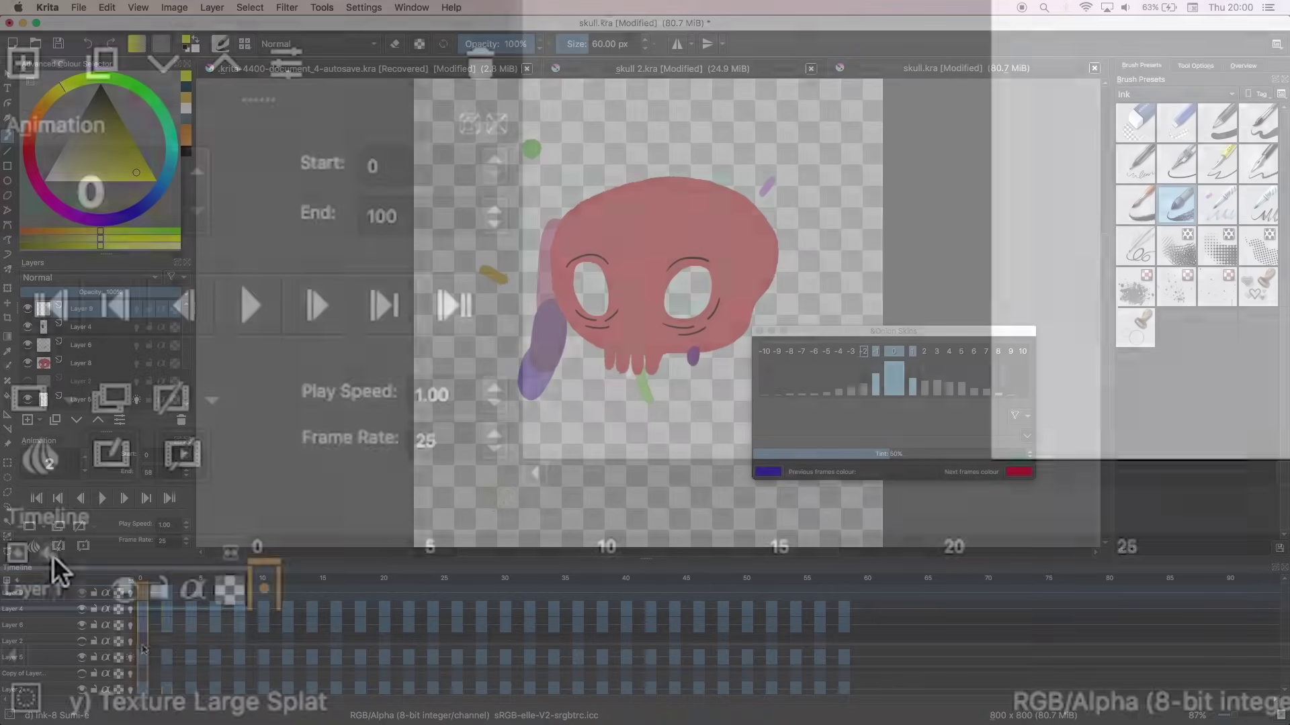
Check the timeline's audio options, then scrub Layer 5 forward from frame 6
click(17, 668)
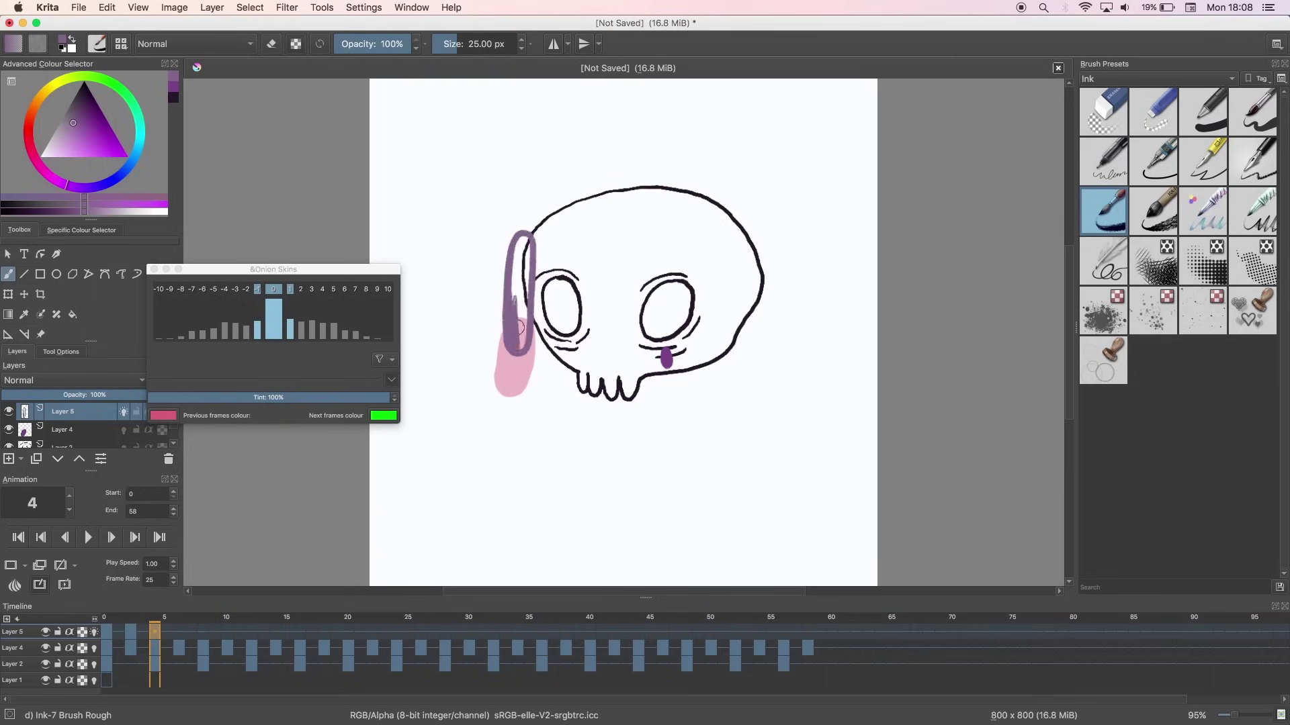
click(182, 633)
drag(181, 633, 348, 632)
Extend Layer 5 with a duplicate frame, a blank frame at 38, and another new frame
right_click(347, 632)
click(423, 603)
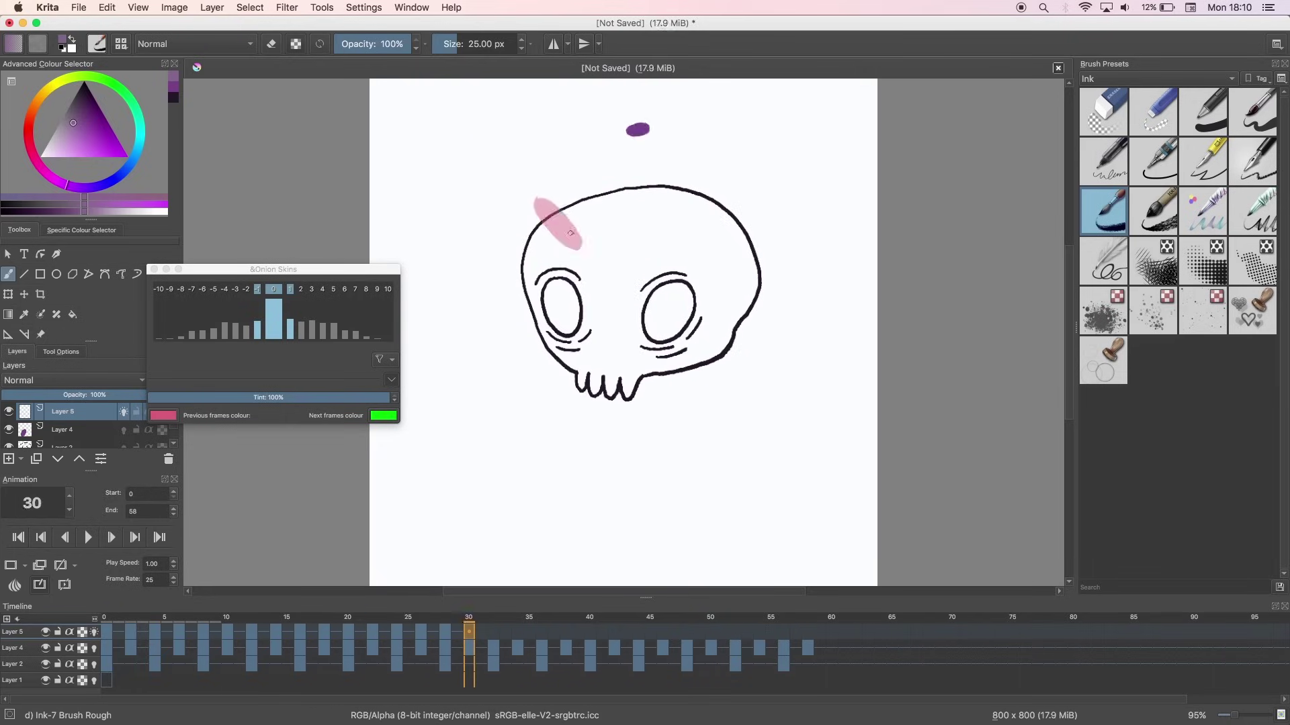
right_click(566, 633)
click(657, 585)
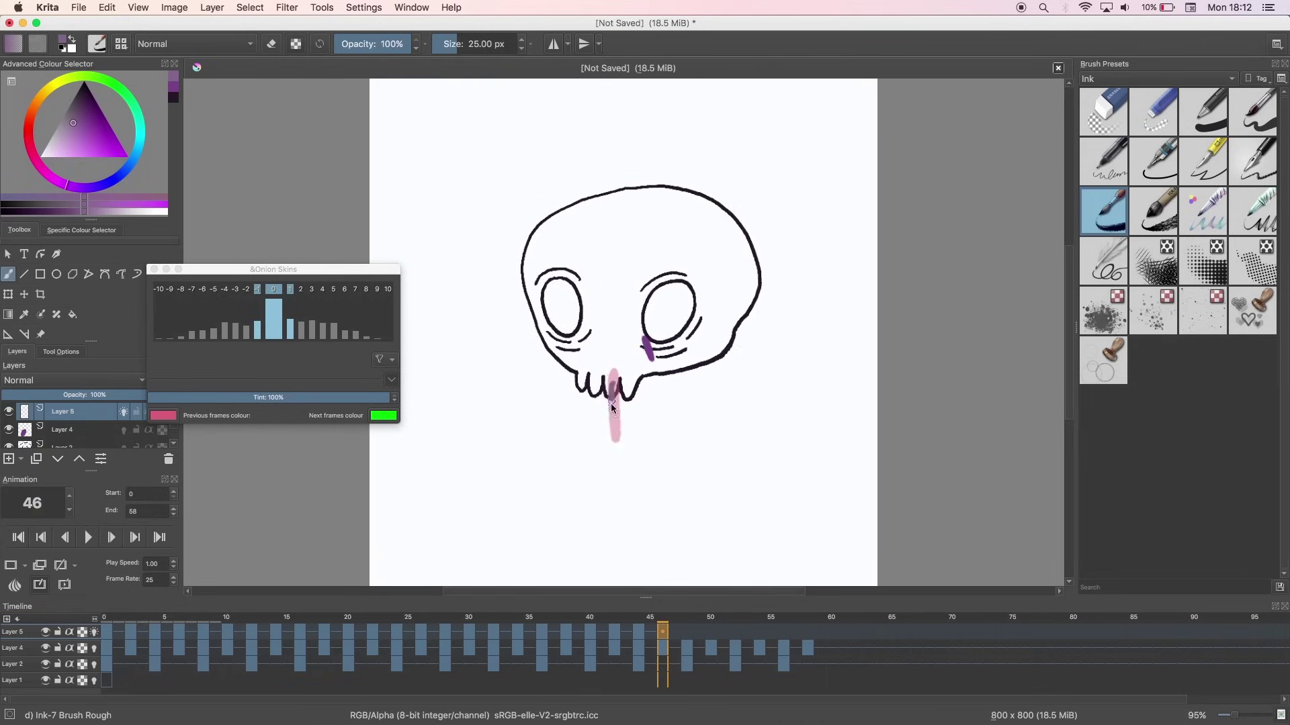
right_click(784, 631)
click(847, 583)
Play the animation back from an early frame, then stop playback
click(155, 632)
key(Right)
key(Right)
key(Right)
key(Right)
key(Right)
key(Right)
key(Right)
key(Right)
key(Right)
key(Right)
key(Right)
key(Right)
key(Right)
key(Right)
key(Right)
key(Right)
key(Right)
key(Right)
key(Right)
key(Right)
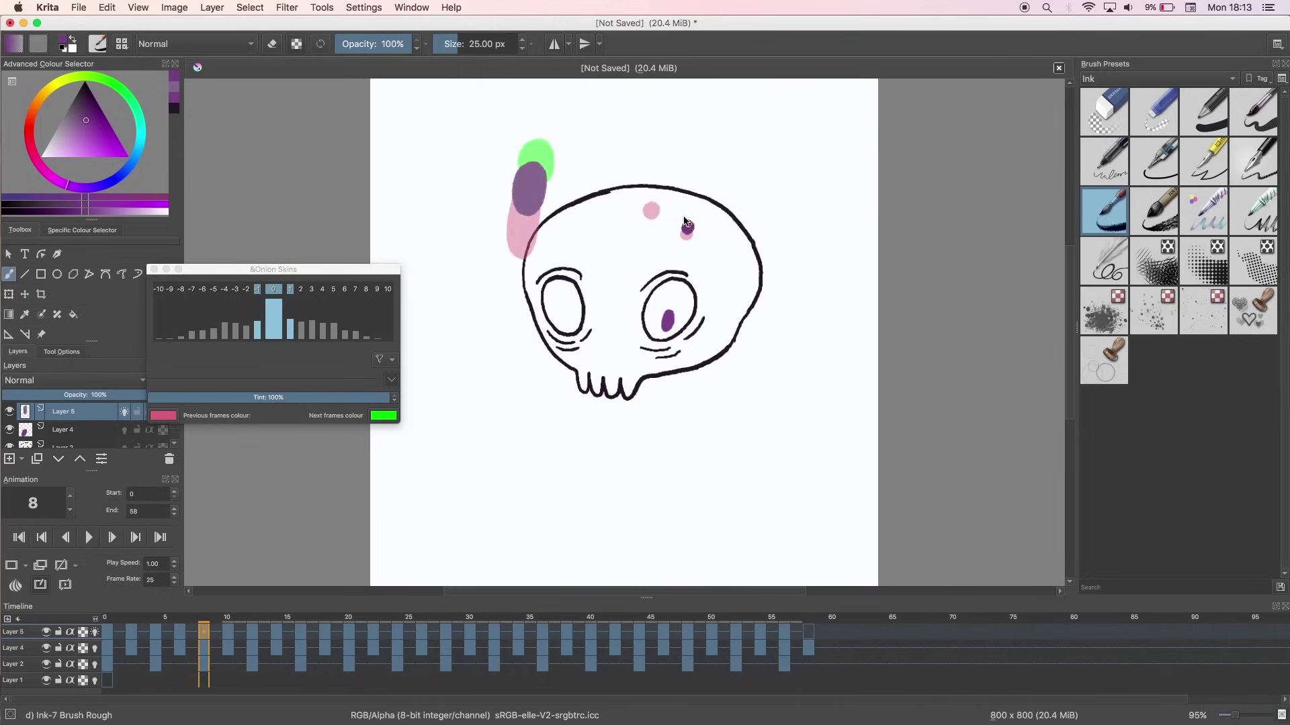
key(Right)
key(Right)
key(Right)
key(Right)
key(Right)
key(Right)
key(Right)
key(Right)
key(Right)
key(Right)
key(Right)
key(Right)
key(Right)
key(Right)
key(Right)
key(Right)
key(Right)
key(Right)
key(Right)
key(Right)
key(space)
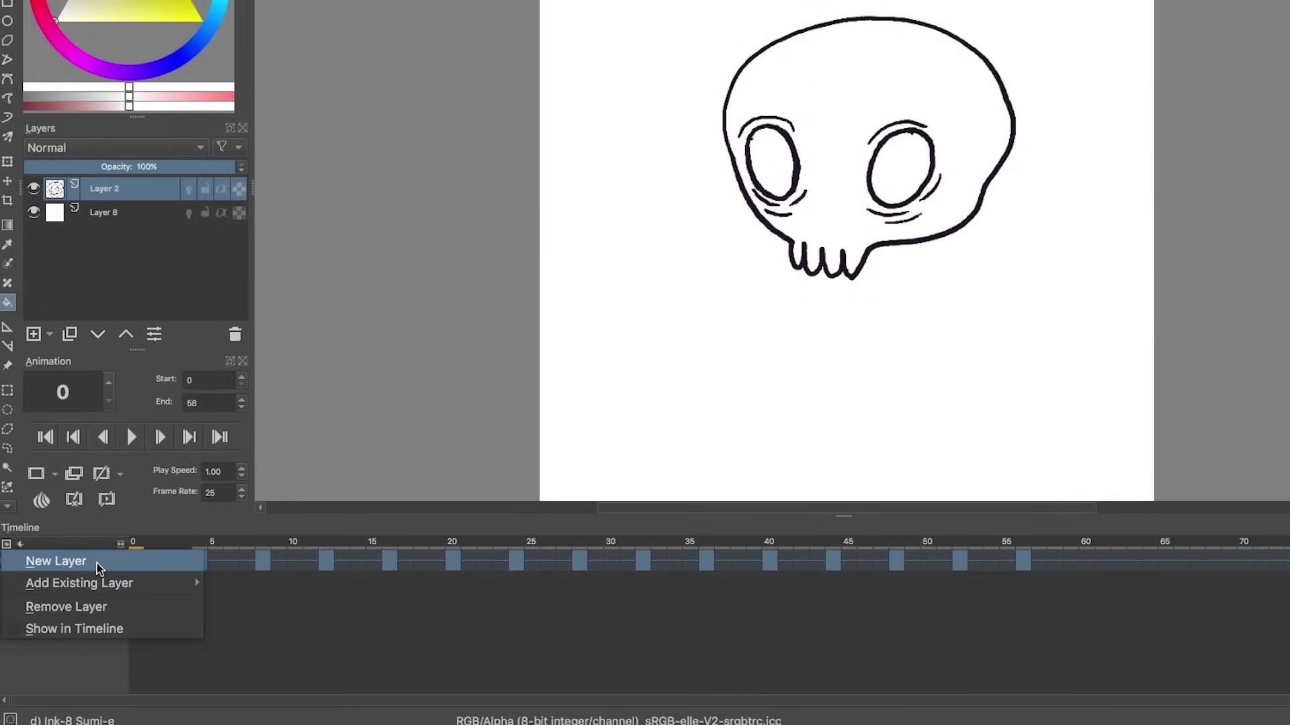
Add empty Layer 9 above Layer 2 and set Layer 2 to Show in Timeline
click(97, 563)
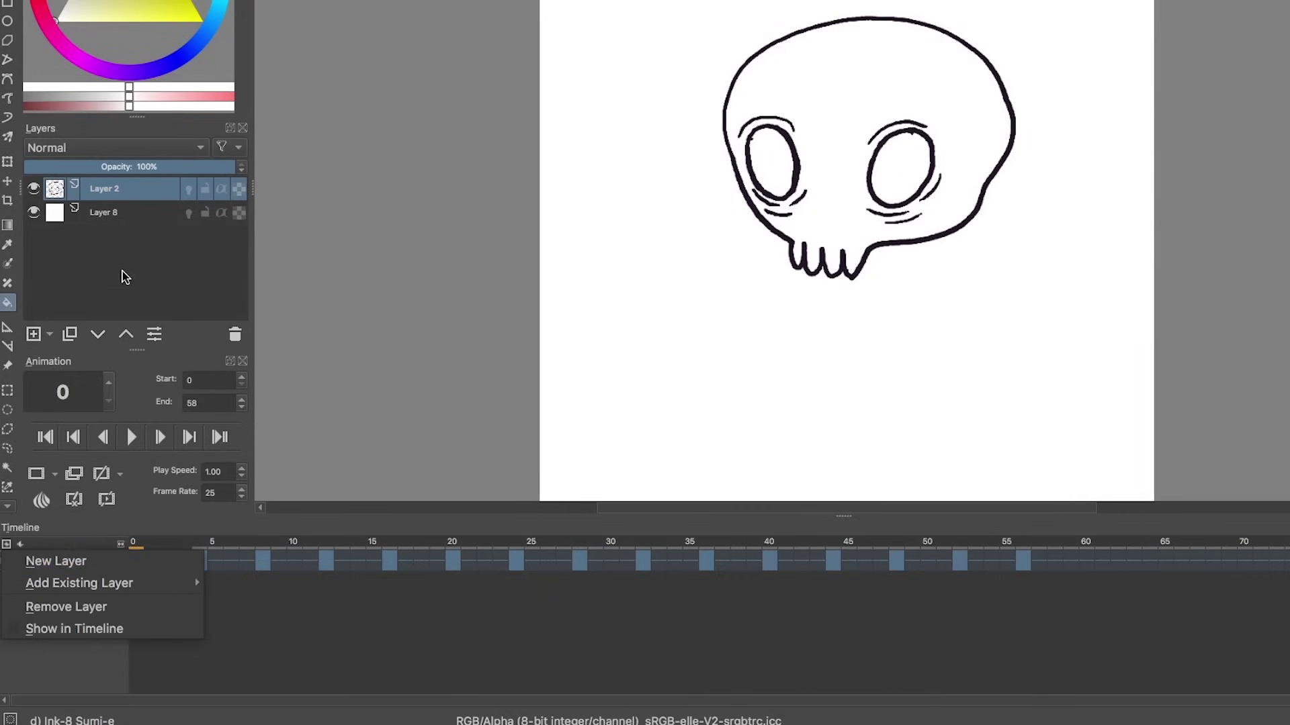
click(34, 334)
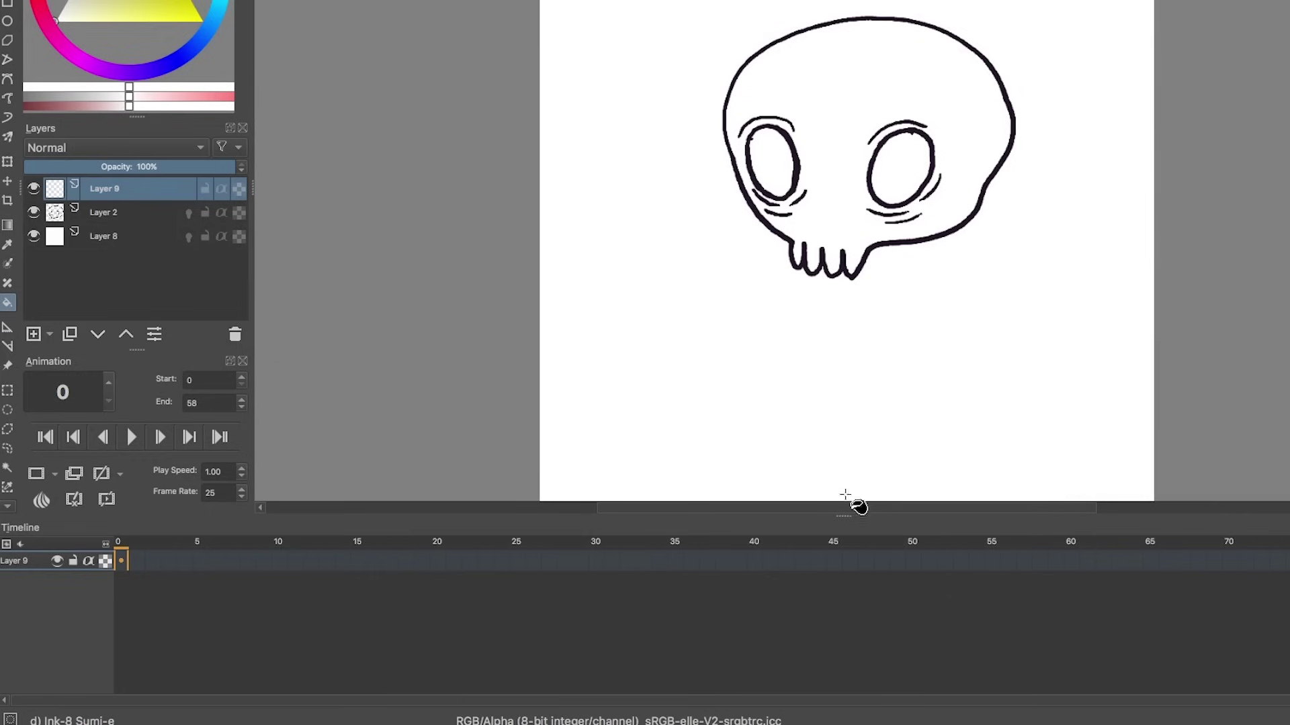
click(125, 215)
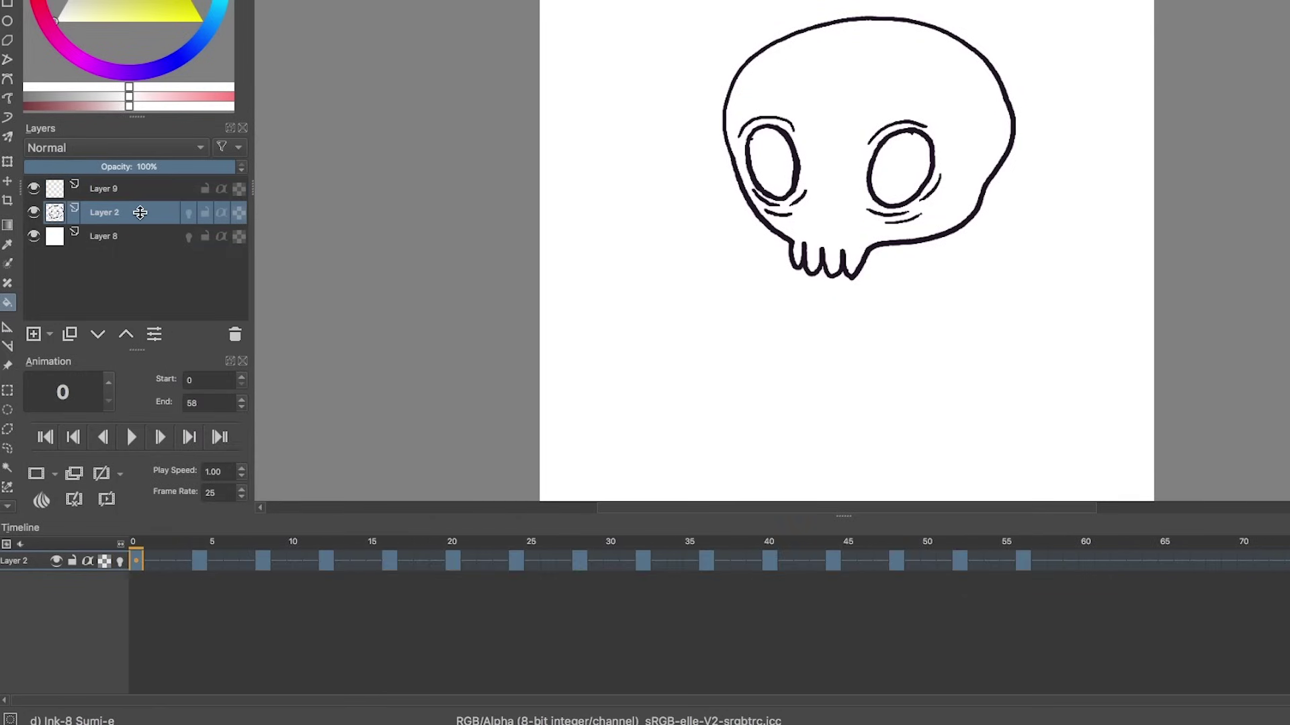
right_click(140, 212)
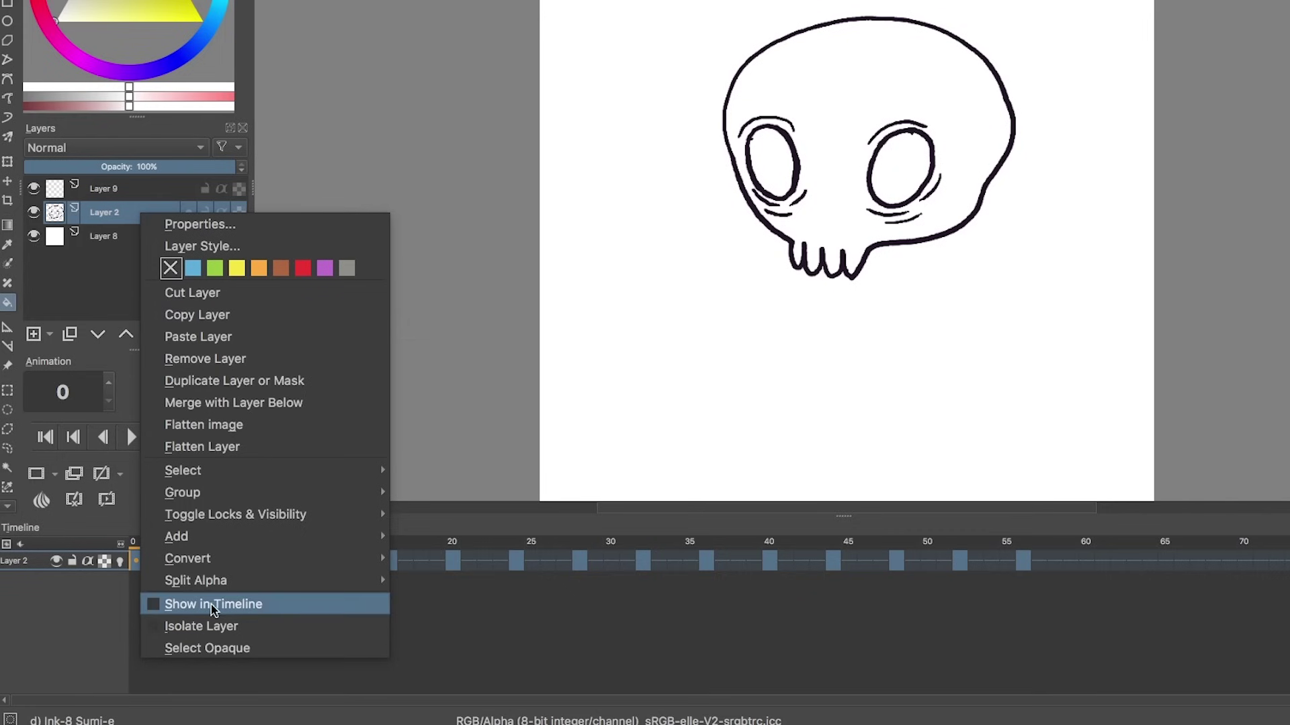
click(155, 604)
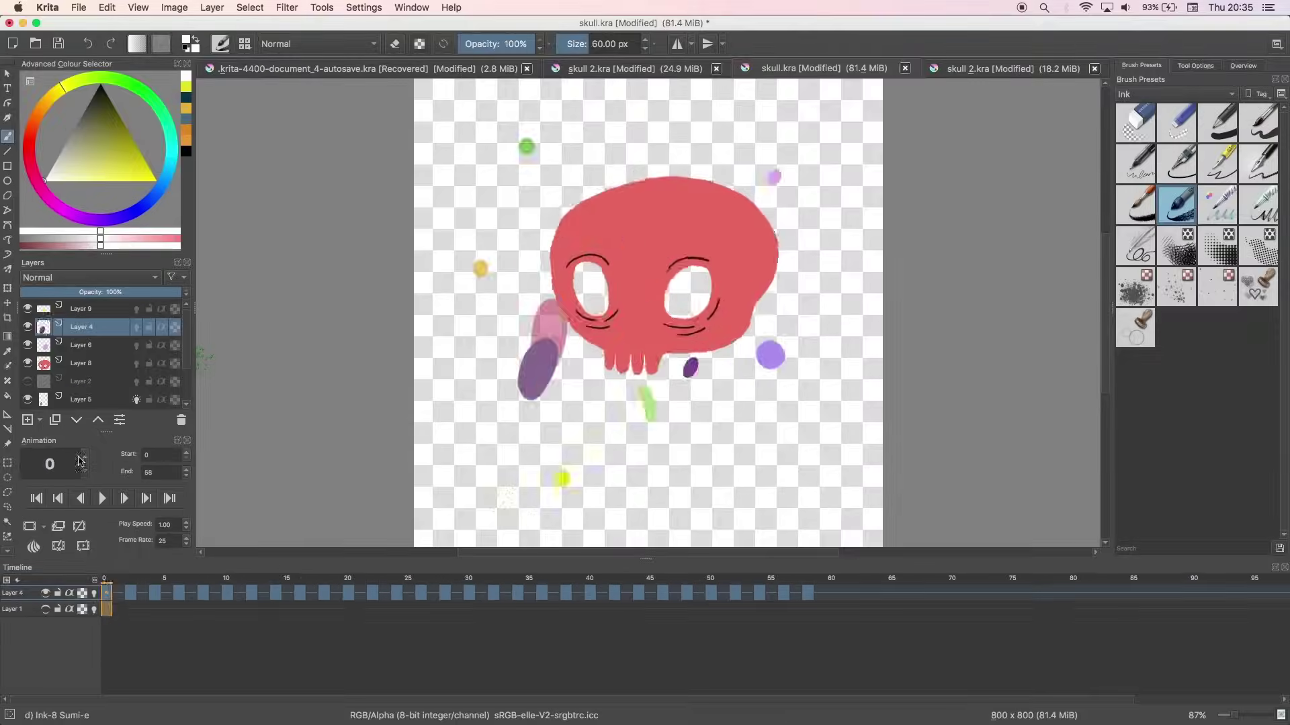
Select Layer 9 through the remaining animated layers and enable Show in Timeline for all
click(108, 307)
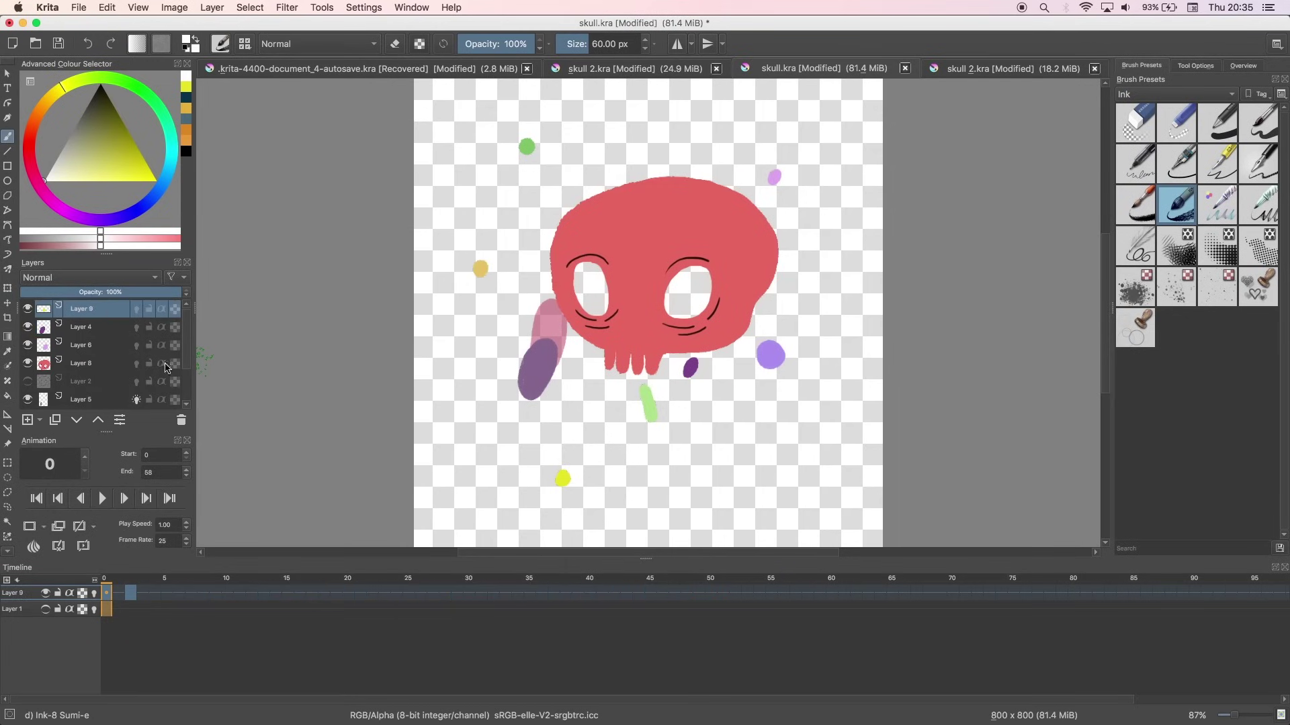
scroll(186, 351, down, 3)
shift+click(94, 381)
right_click(94, 381)
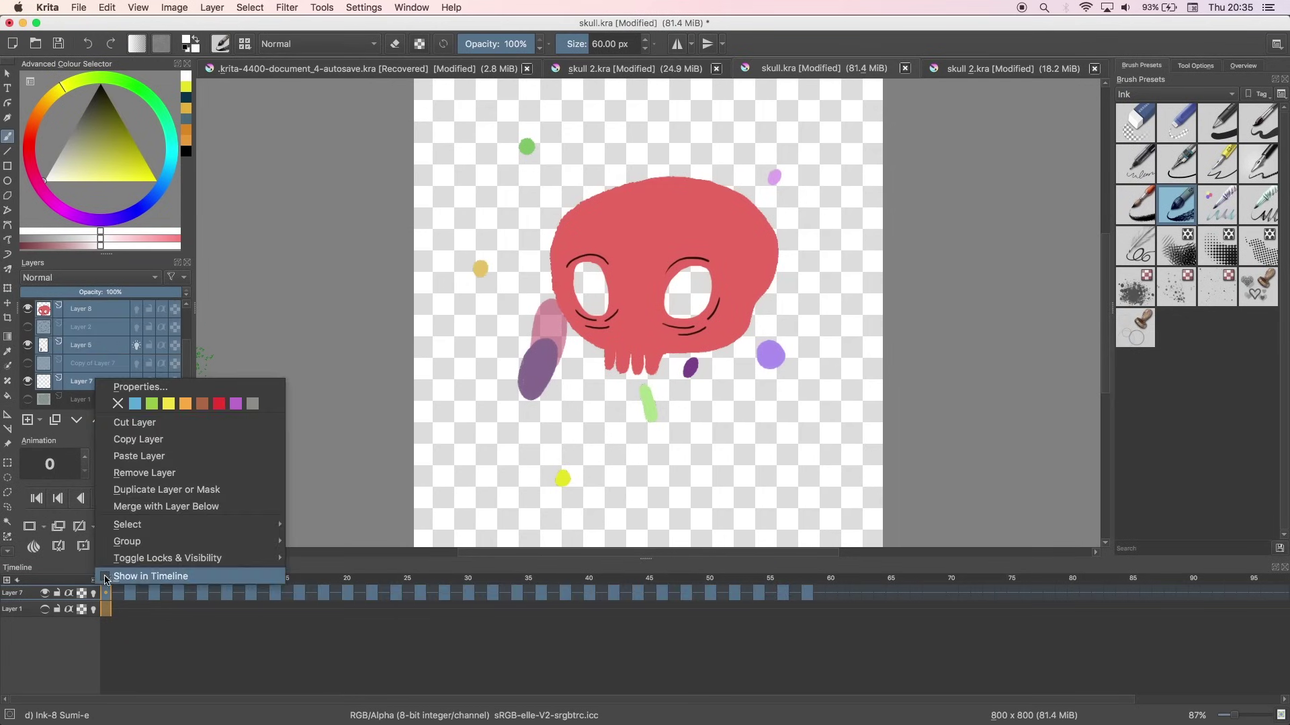
click(150, 576)
Step through frames with the arrow keys and scrub the playhead to preview the animation
key(Down)
key(Down)
key(Down)
key(Down)
key(Down)
key(Down)
key(Down)
key(Down)
key(Right)
key(Right)
key(Right)
key(Right)
key(Right)
key(Right)
key(Right)
key(Right)
key(Right)
key(Right)
key(Right)
key(Right)
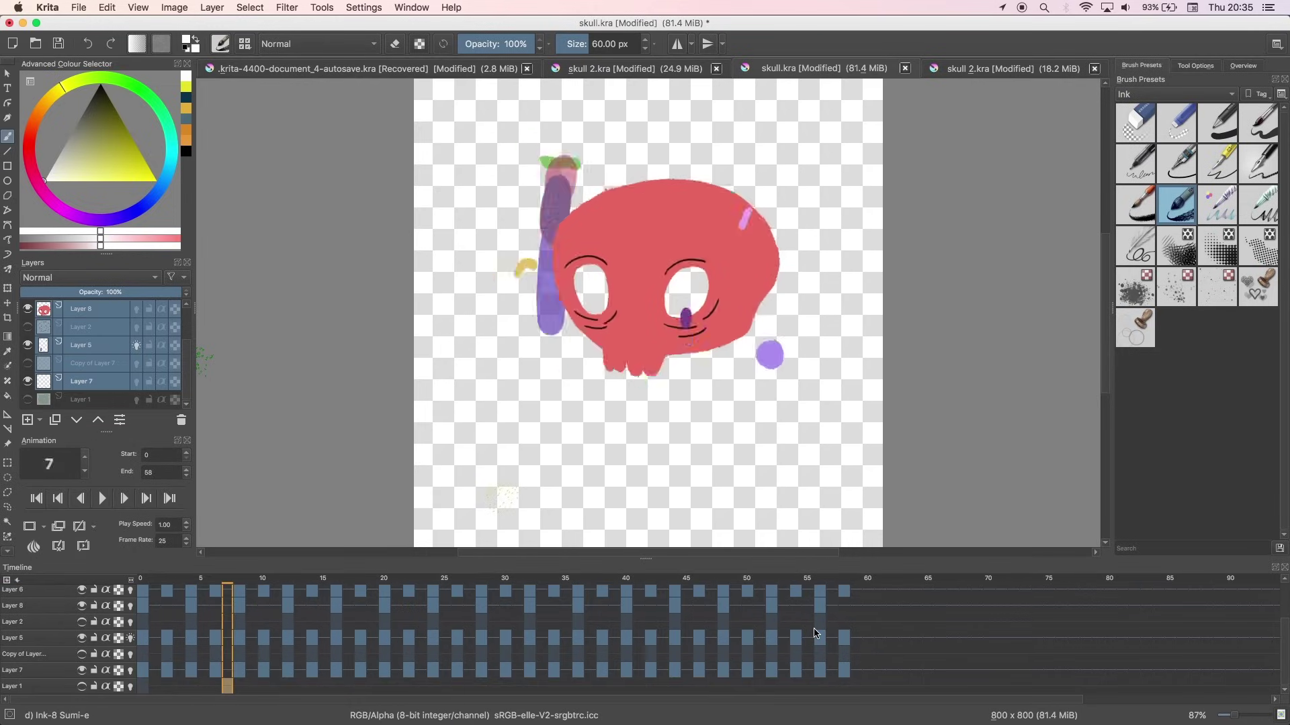
key(Left)
key(Up)
key(Up)
key(Up)
key(Up)
key(Up)
key(Up)
key(Up)
key(Up)
key(Down)
key(Down)
key(Down)
key(Down)
key(Down)
key(Down)
key(Down)
key(Down)
key(Left)
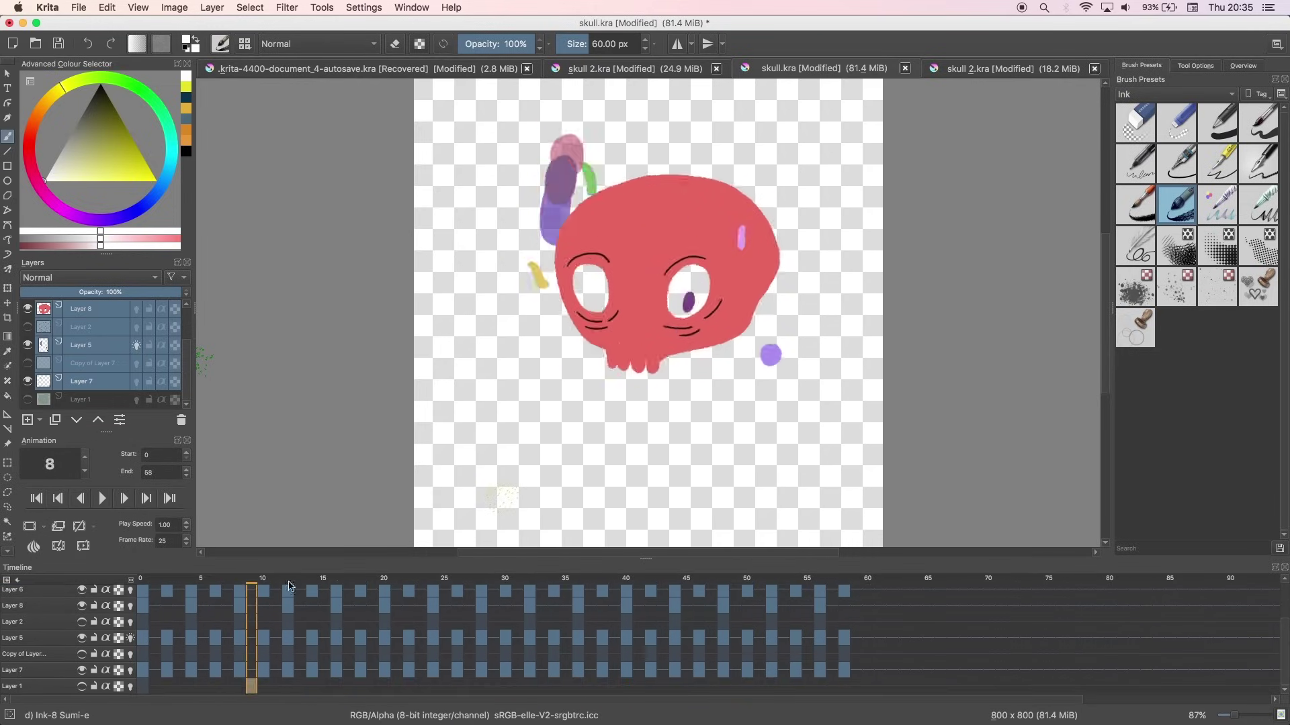
key(Right)
key(Right)
key(Right)
key(Right)
key(Right)
key(Right)
key(Right)
key(Right)
key(Right)
key(Right)
key(Right)
key(Right)
key(Right)
key(Right)
key(Right)
key(Right)
key(Right)
key(Right)
key(Right)
key(Right)
drag(144, 593, 526, 594)
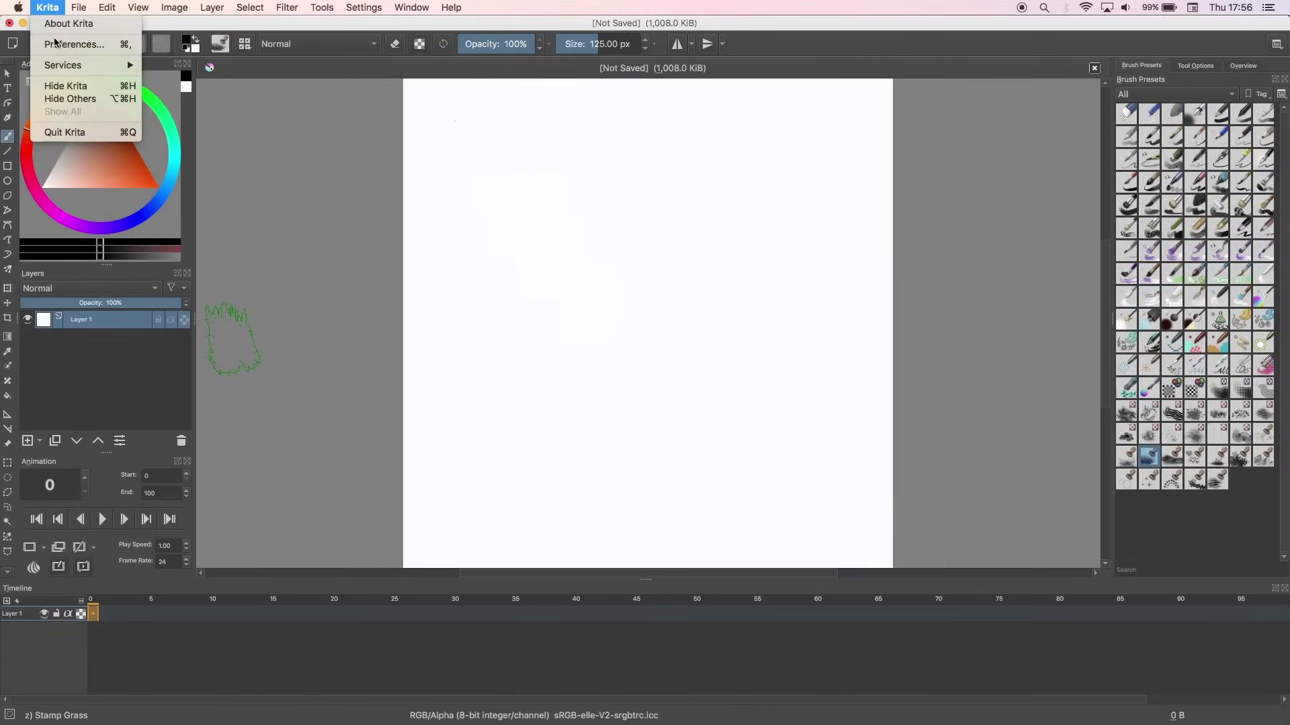
In Keyboard Shortcuts, expand Animation and record a custom shortcut for Create Blank Frame
click(57, 44)
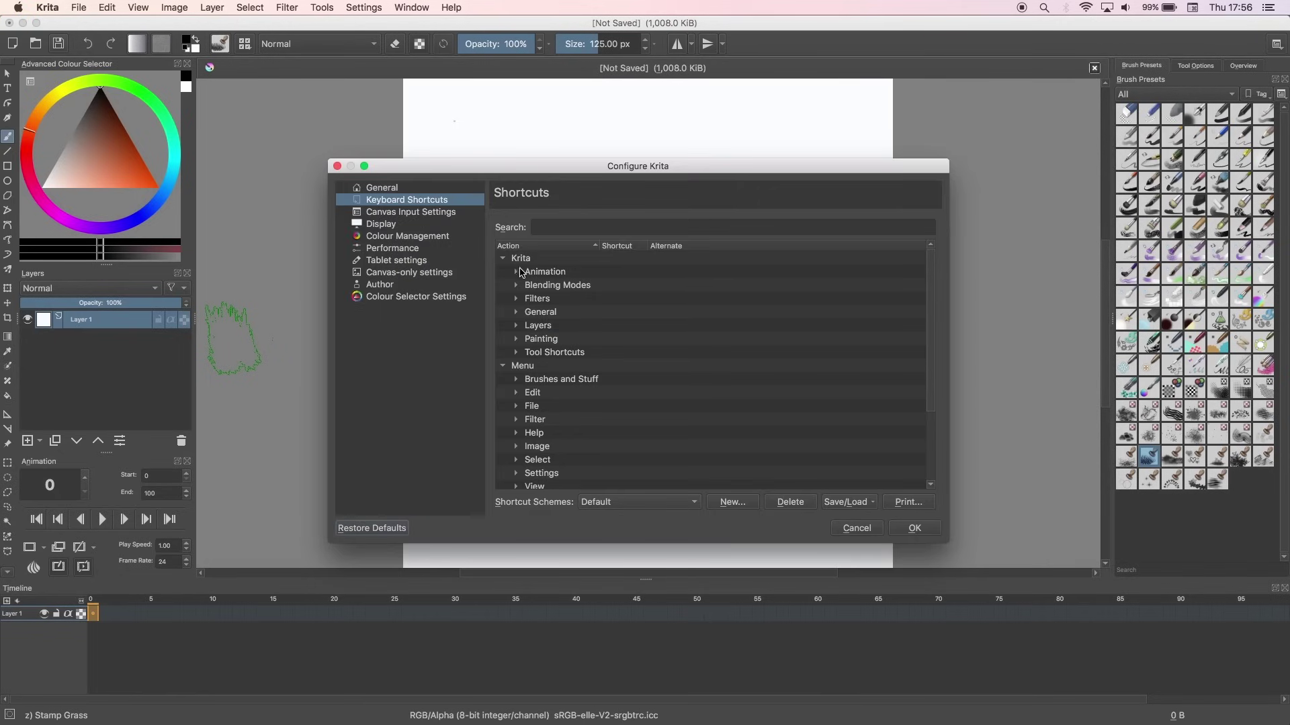
click(517, 272)
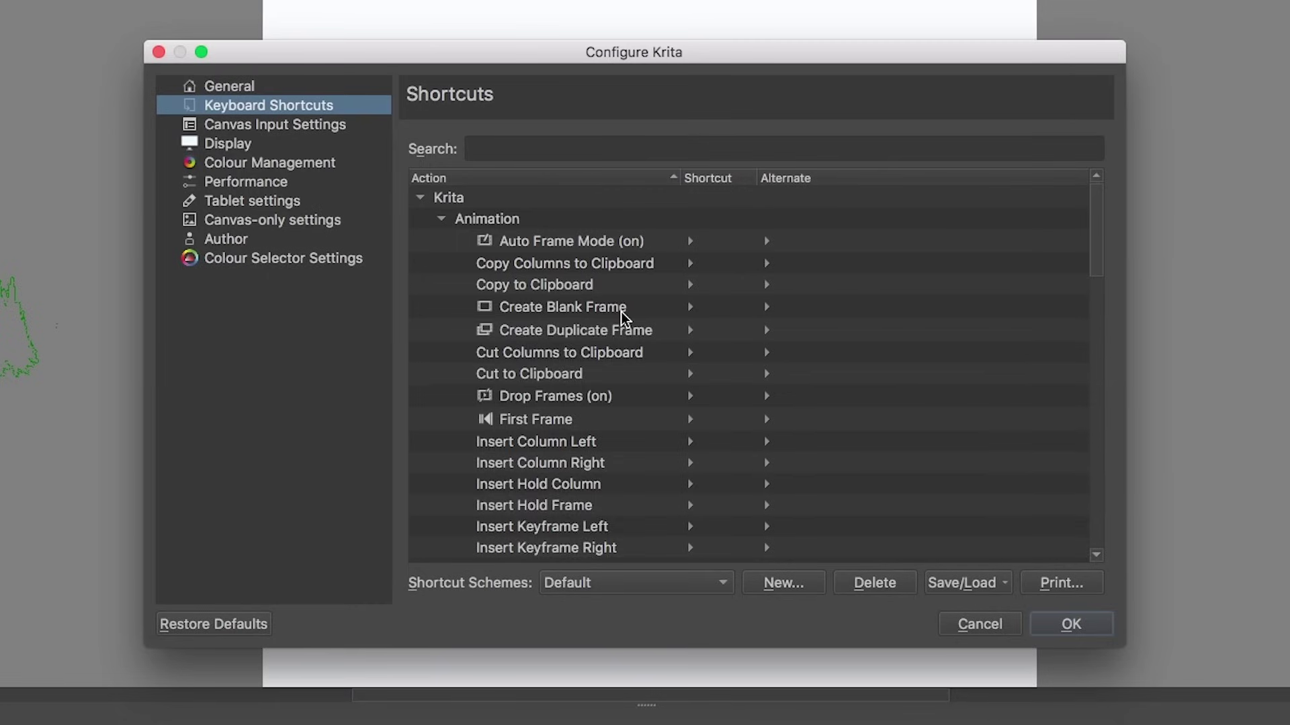
click(622, 312)
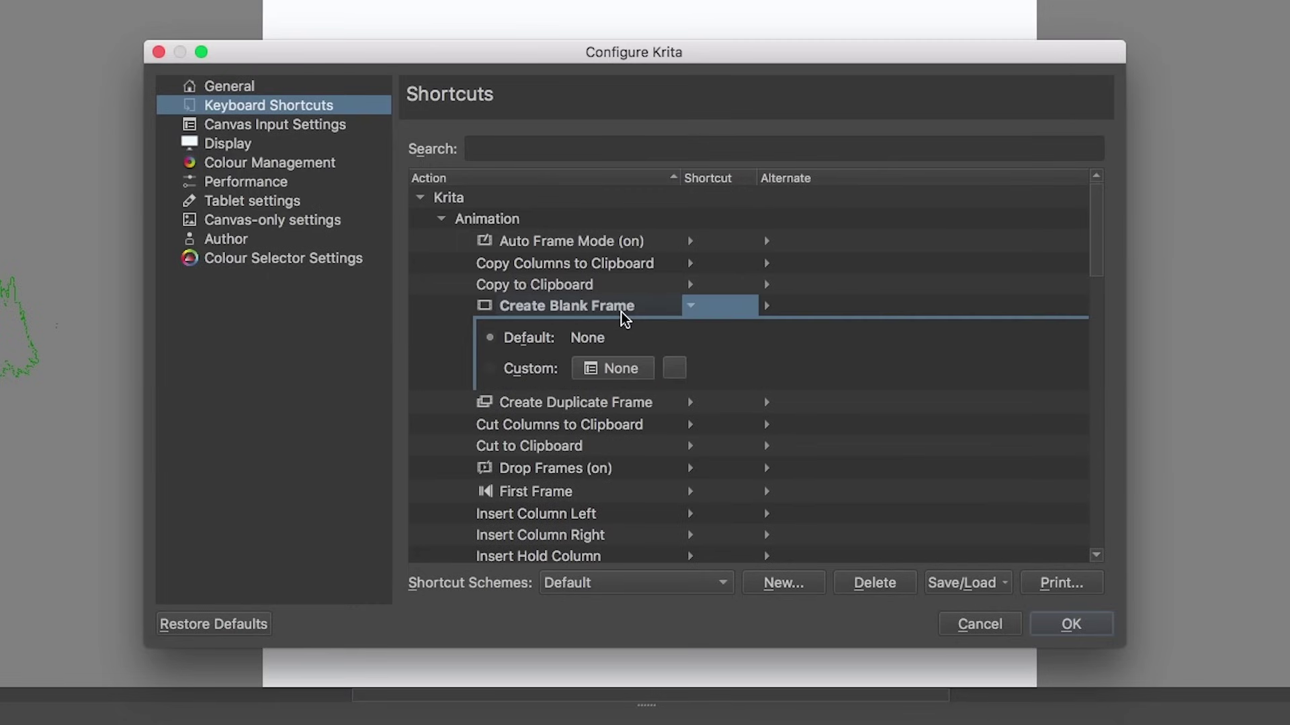
click(618, 371)
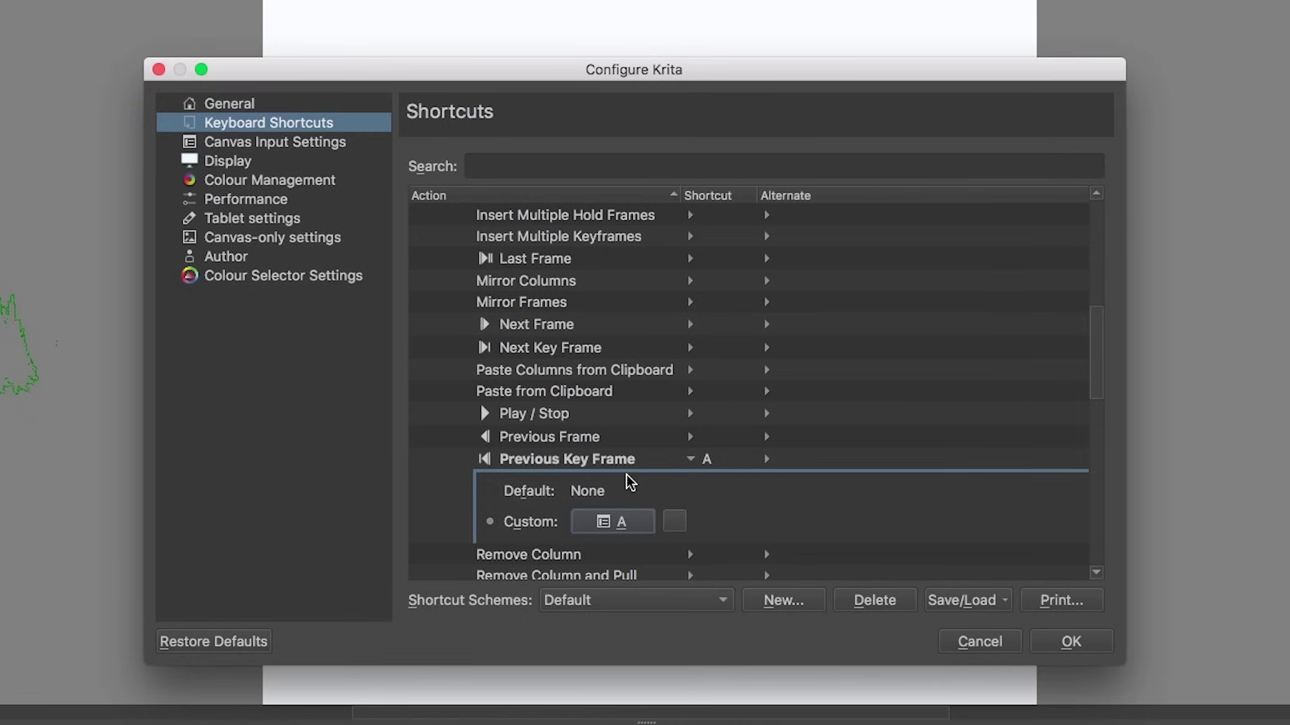
scroll(630, 481, up, 1)
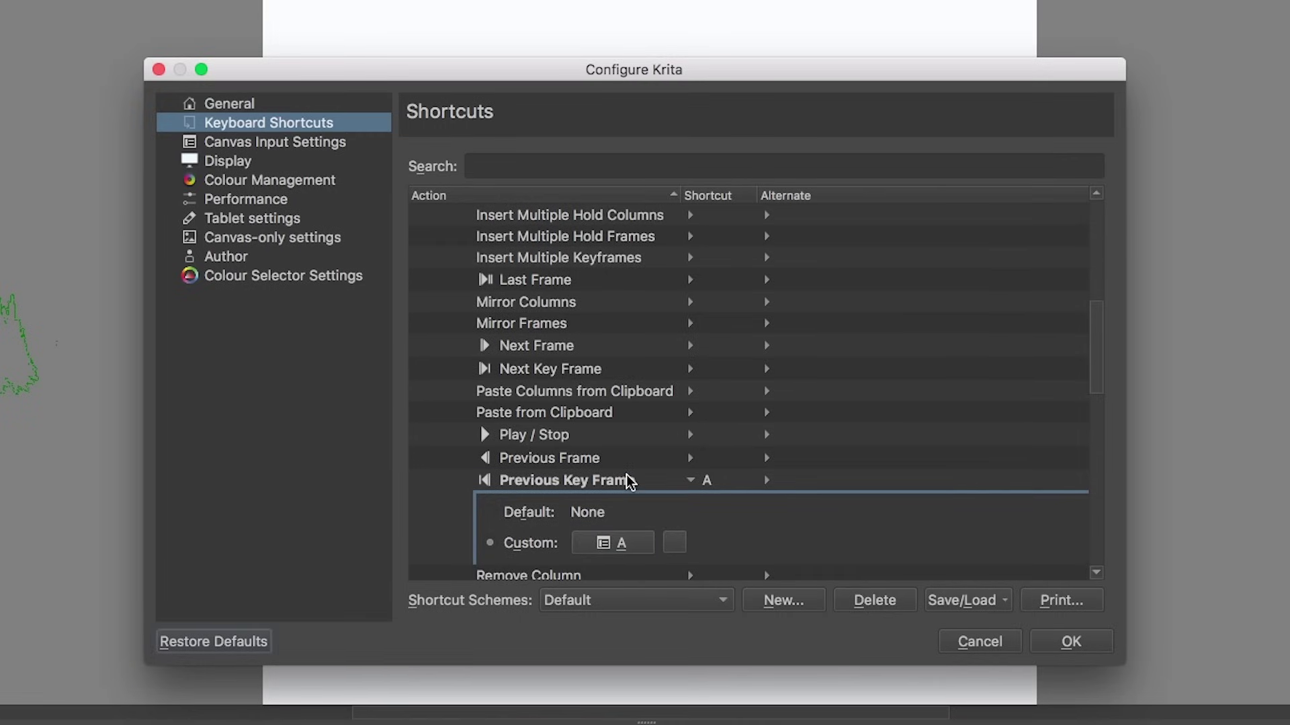
Assign D to Next Key Frame, reassigning the conflict, then clear it and re-record
click(591, 370)
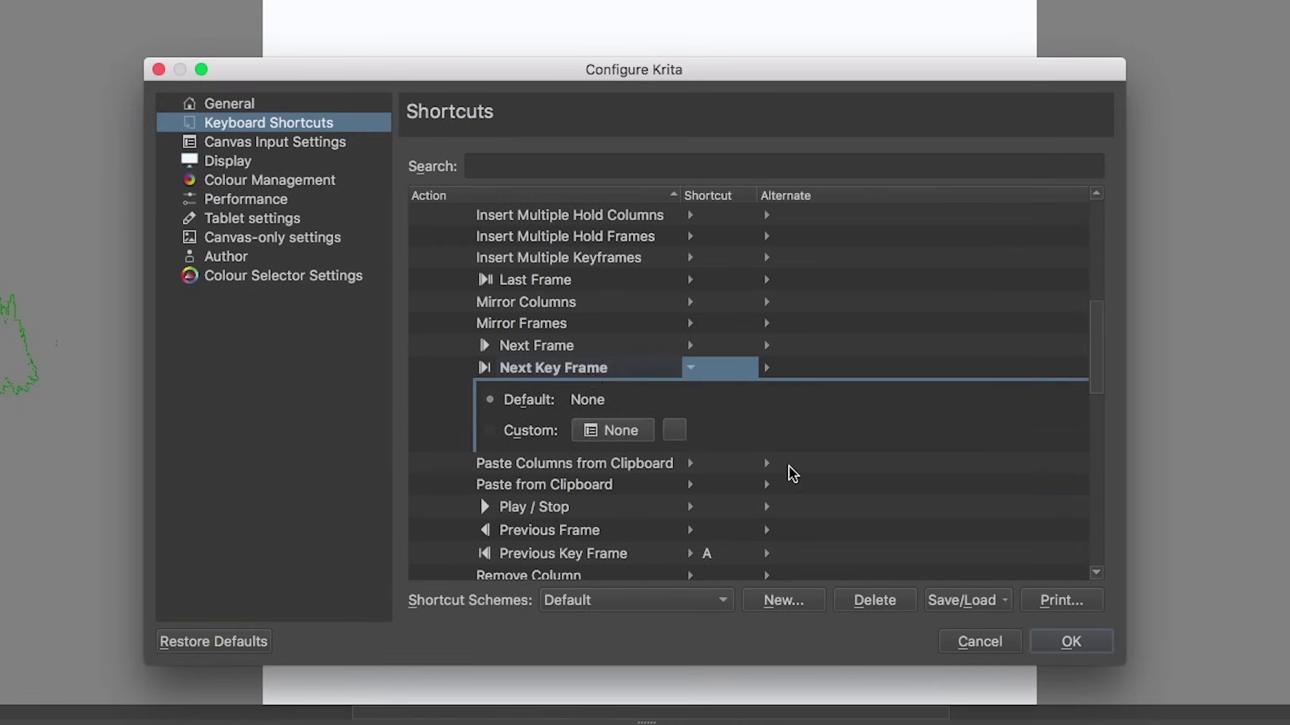
click(612, 433)
key(d)
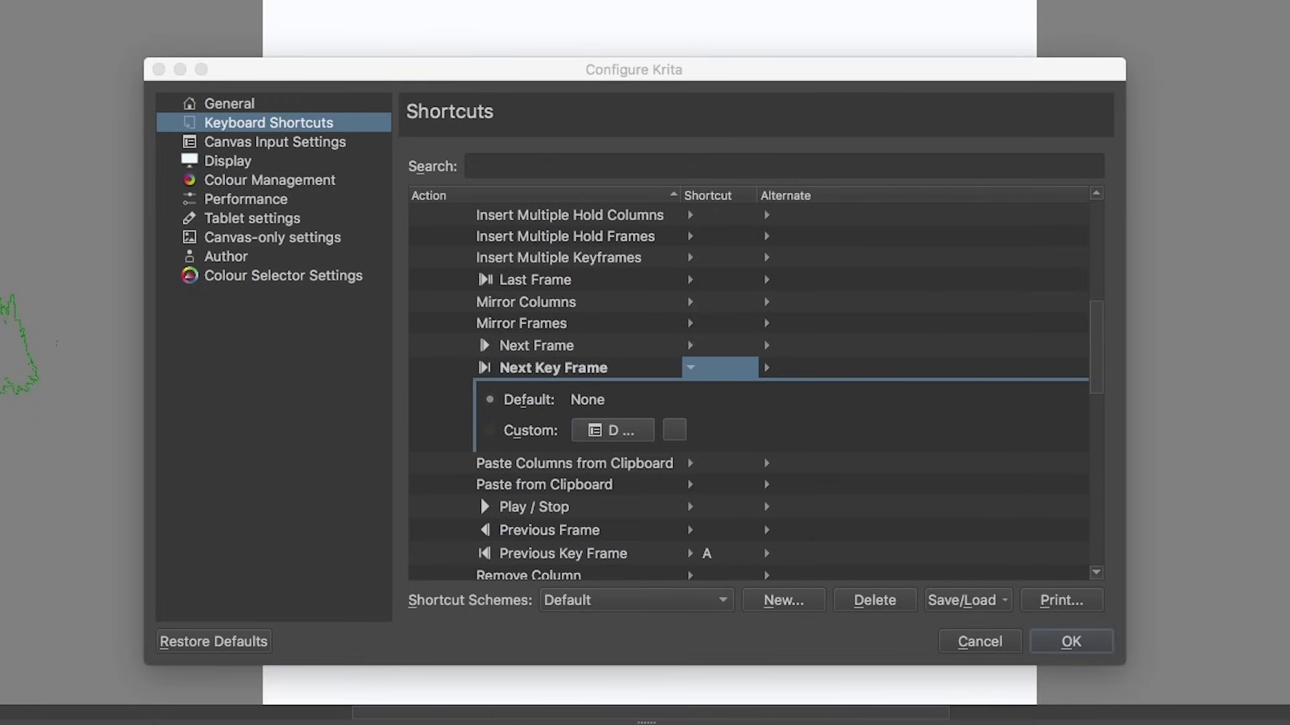
drag(677, 239, 1017, 282)
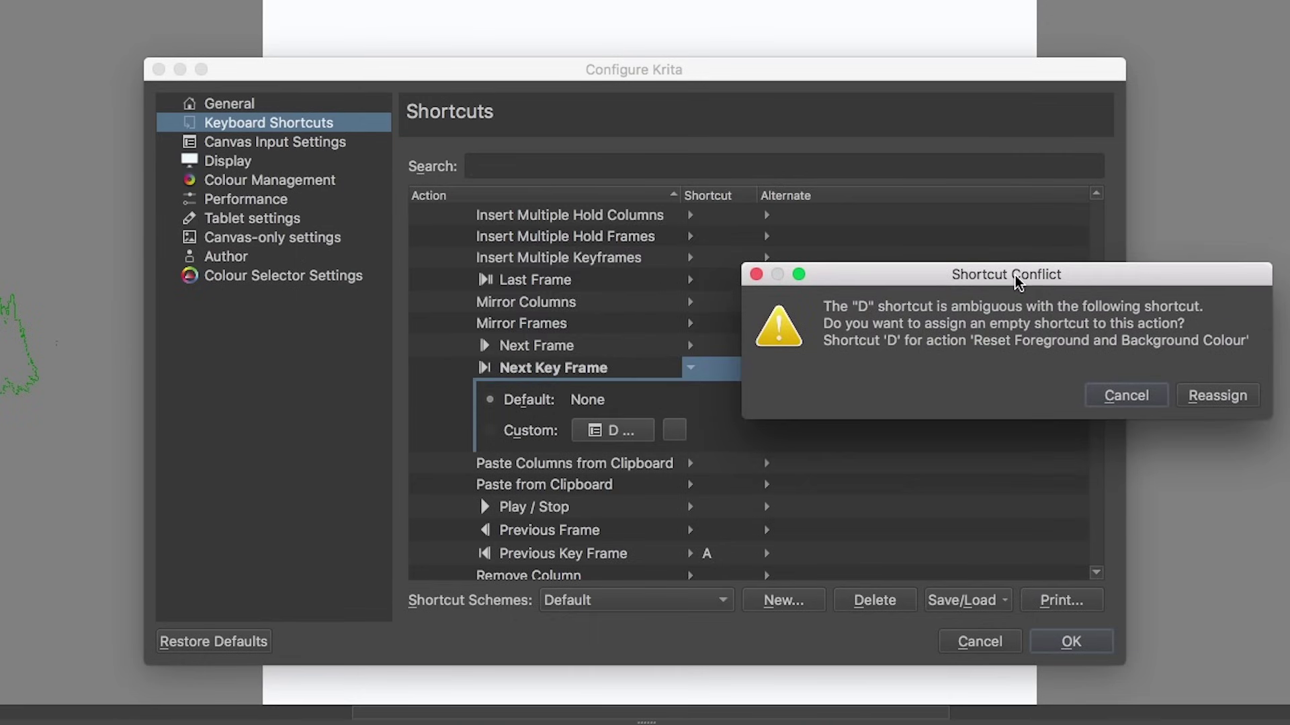
click(1218, 396)
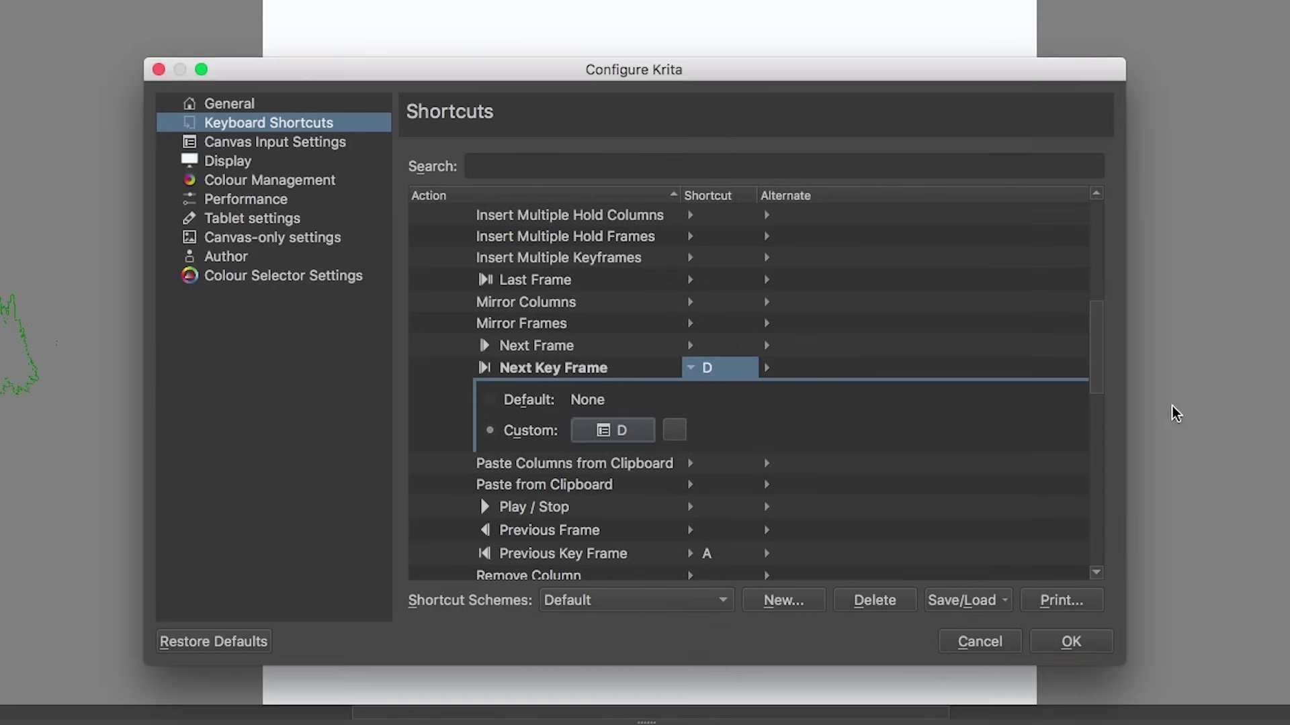
click(671, 434)
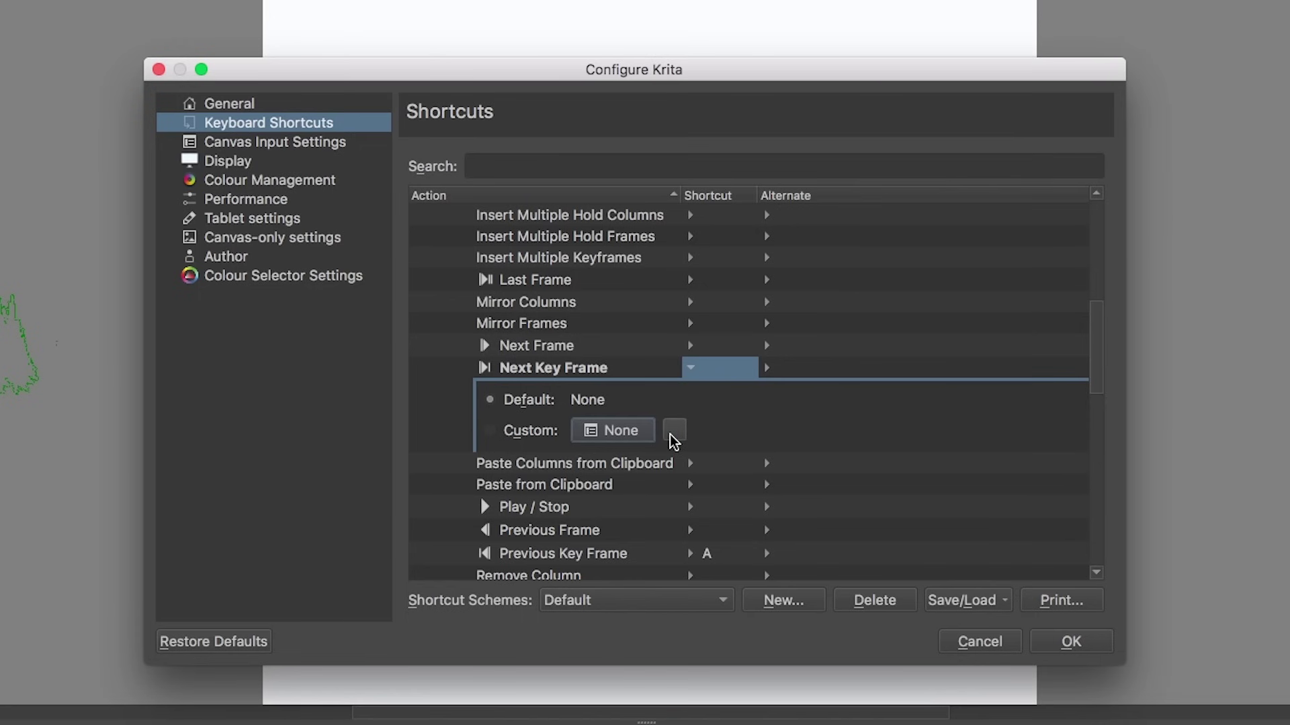
click(628, 431)
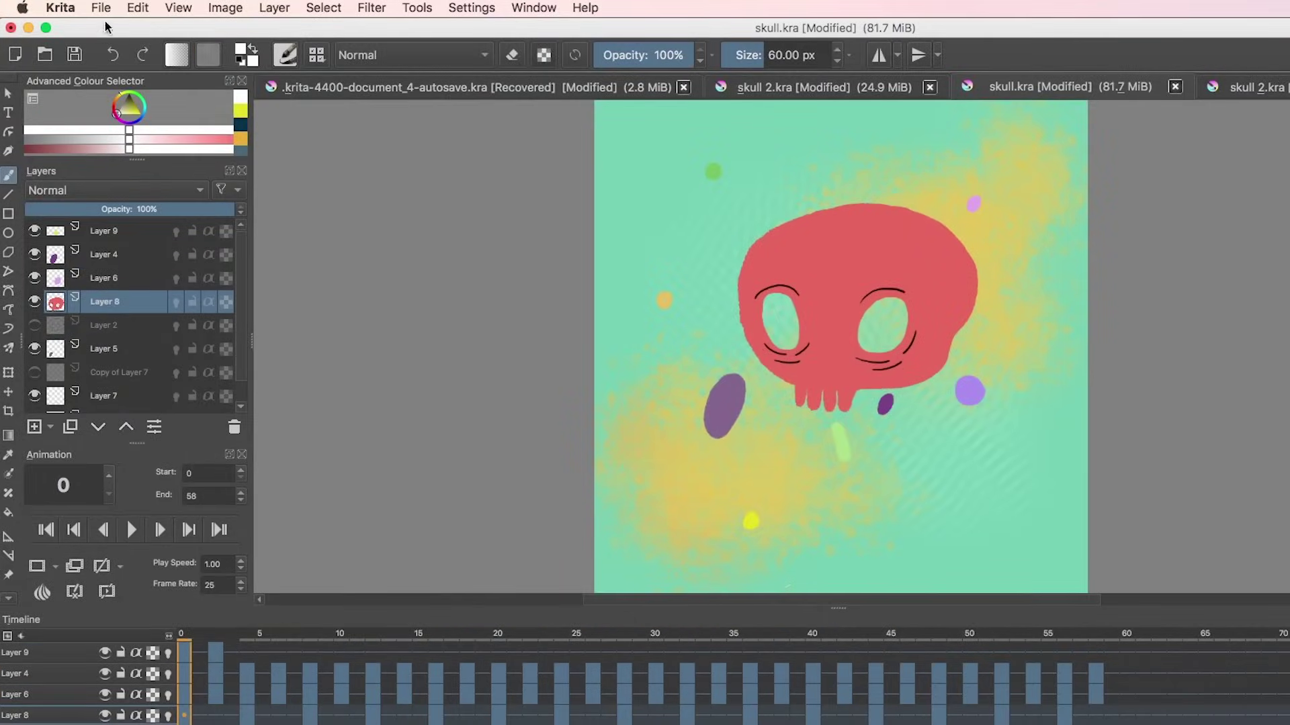
Open File > Render Animation and choose Image Sequence output
click(101, 8)
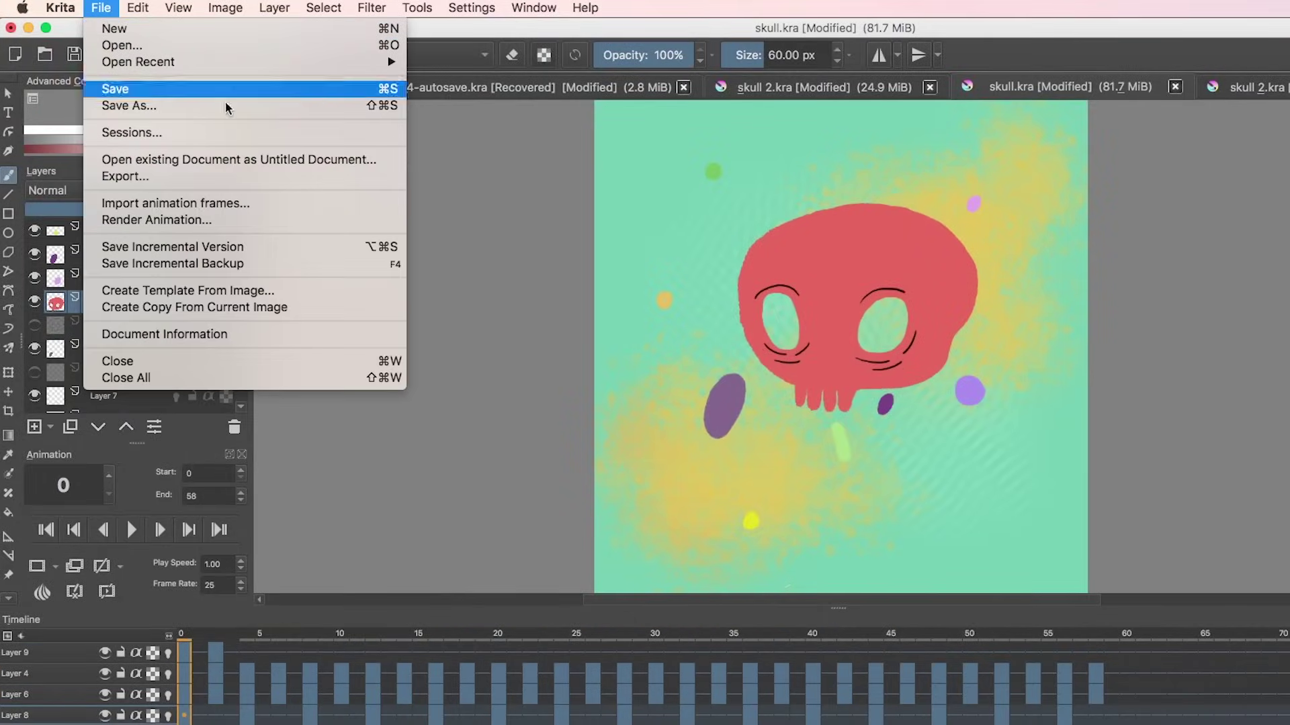
click(262, 221)
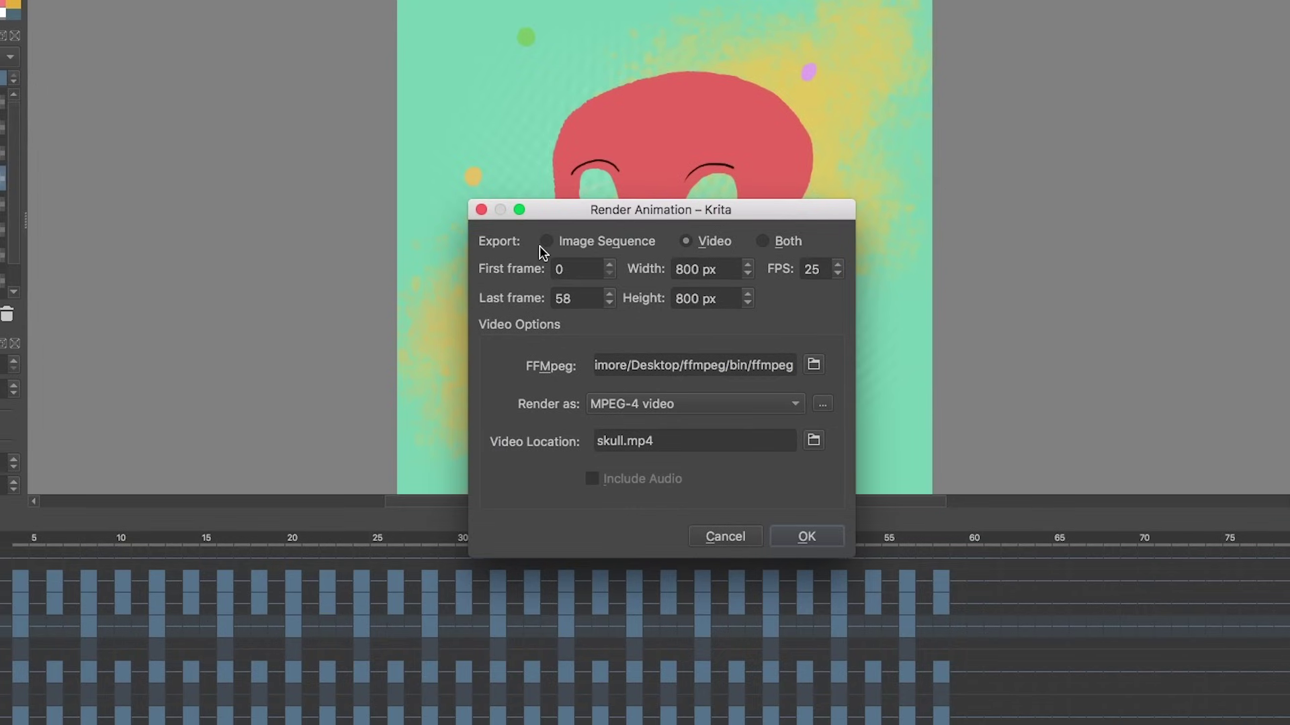
click(545, 242)
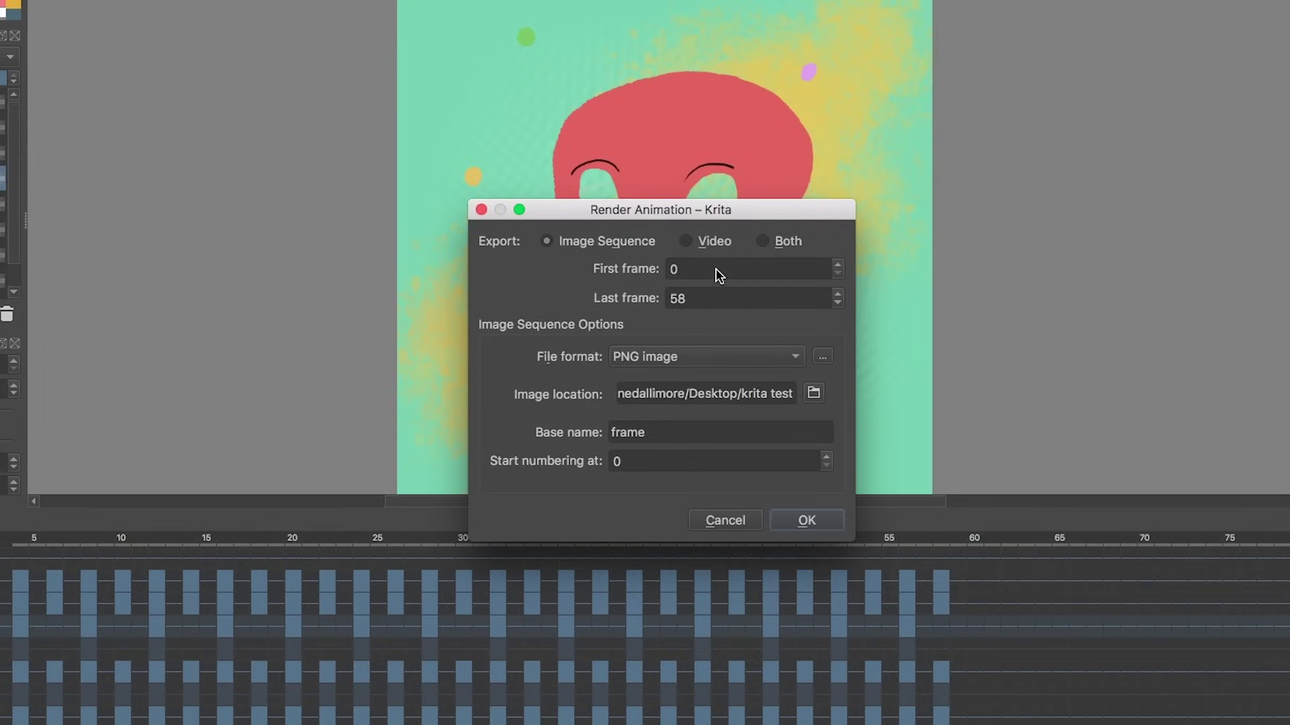
Create a PNG EXPORT folder as the image location and render the frames
click(814, 393)
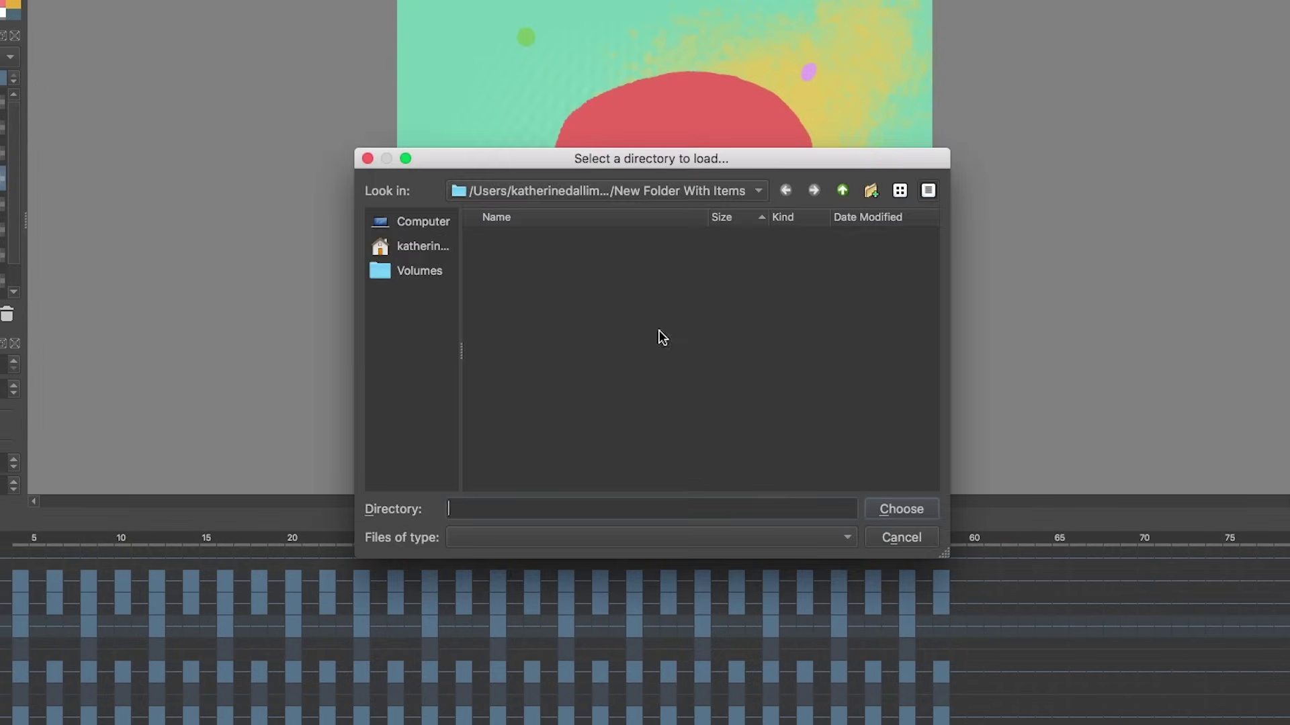
click(870, 191)
text(PG)
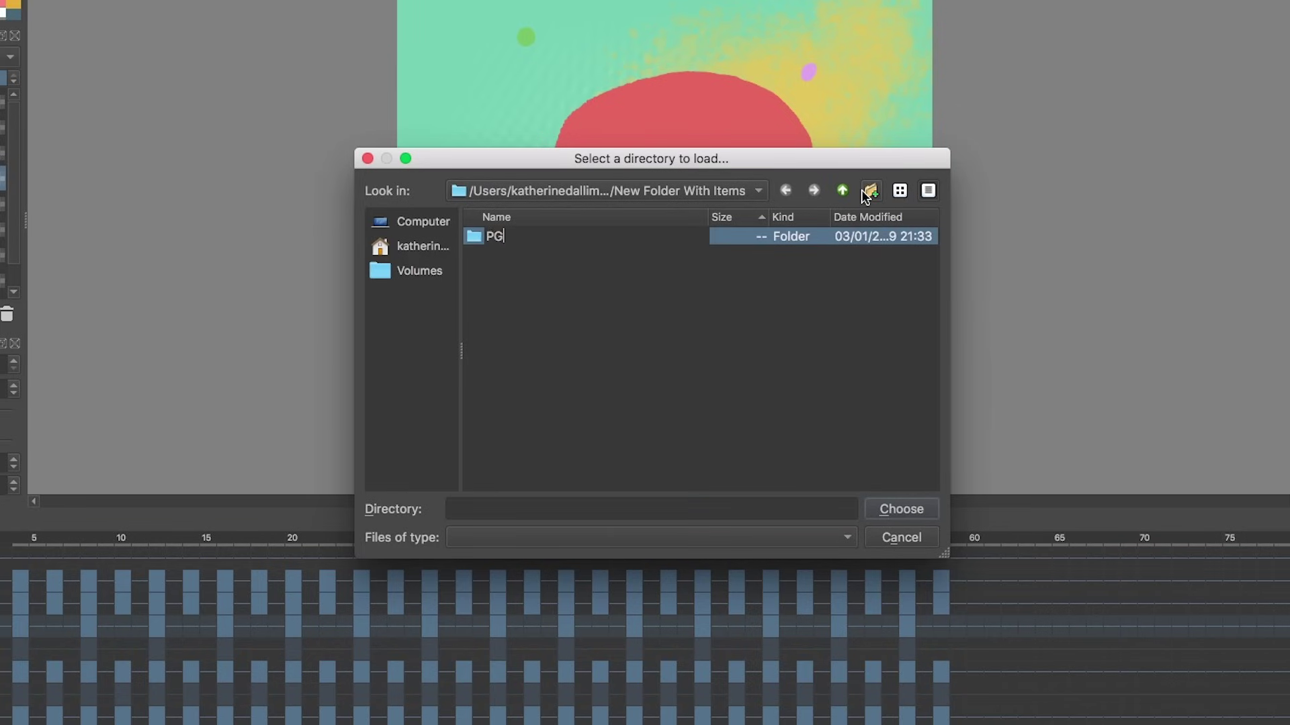
text(G EXPORT)
key(Return)
click(919, 514)
click(806, 521)
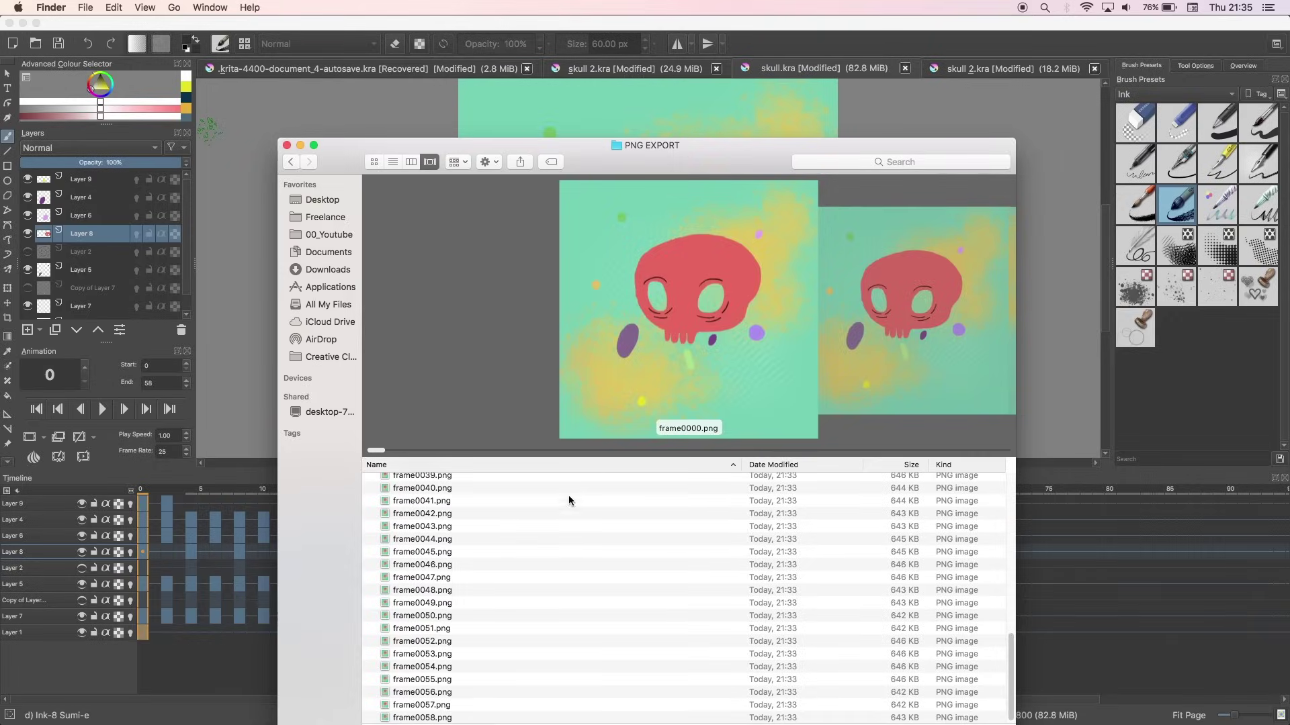
Scroll the PNG EXPORT folder to confirm frames frame0000 through frame0058
scroll(562, 508, up, 8)
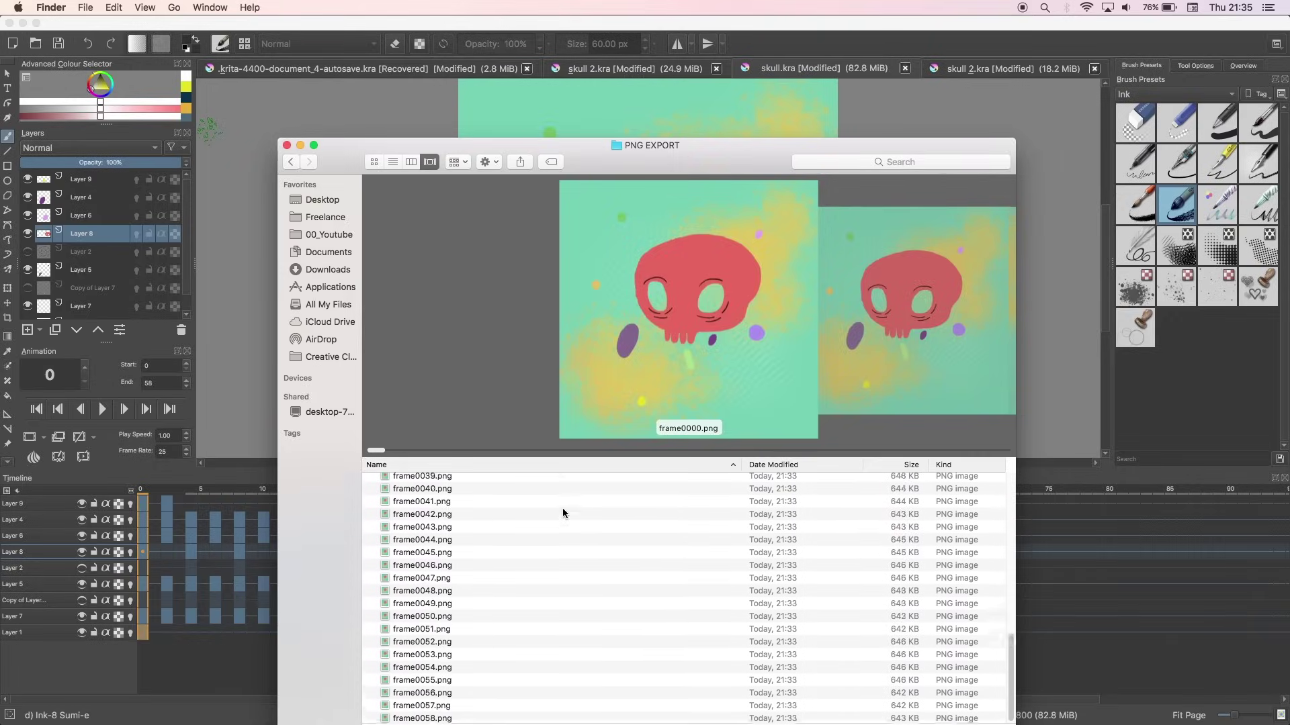
scroll(562, 508, up, 5)
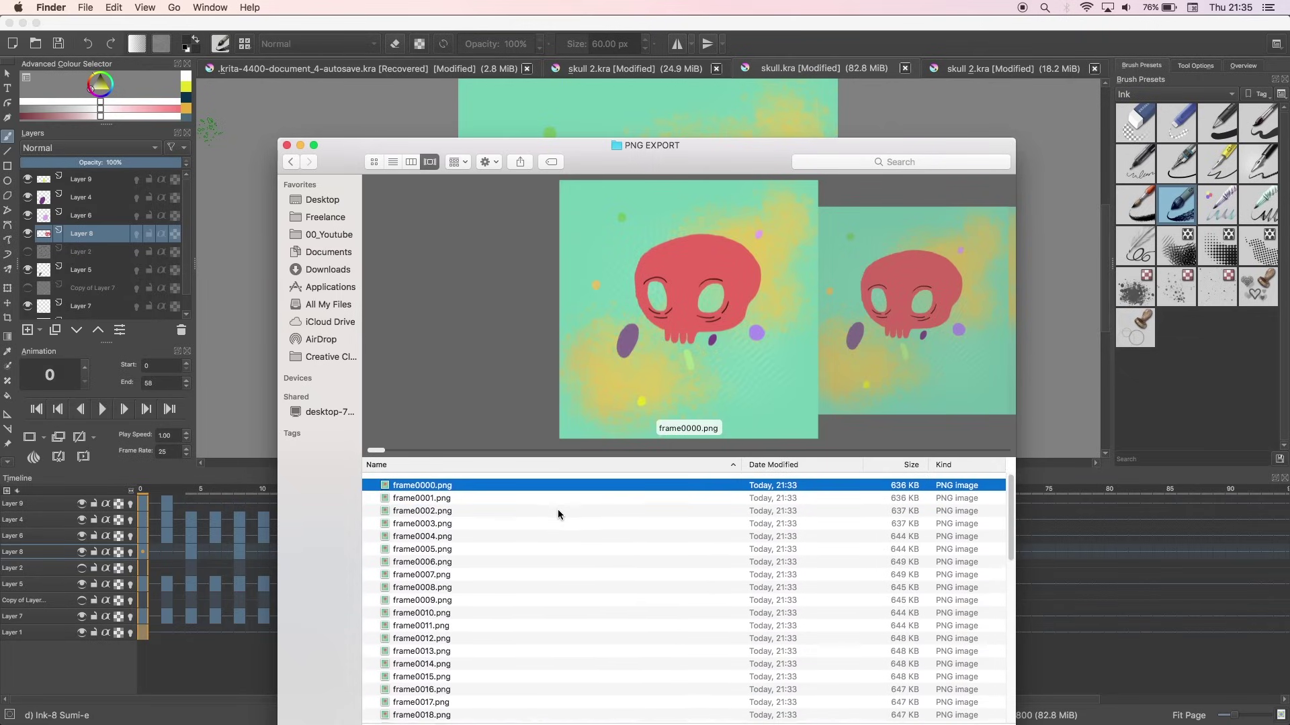
scroll(558, 509, up, 2)
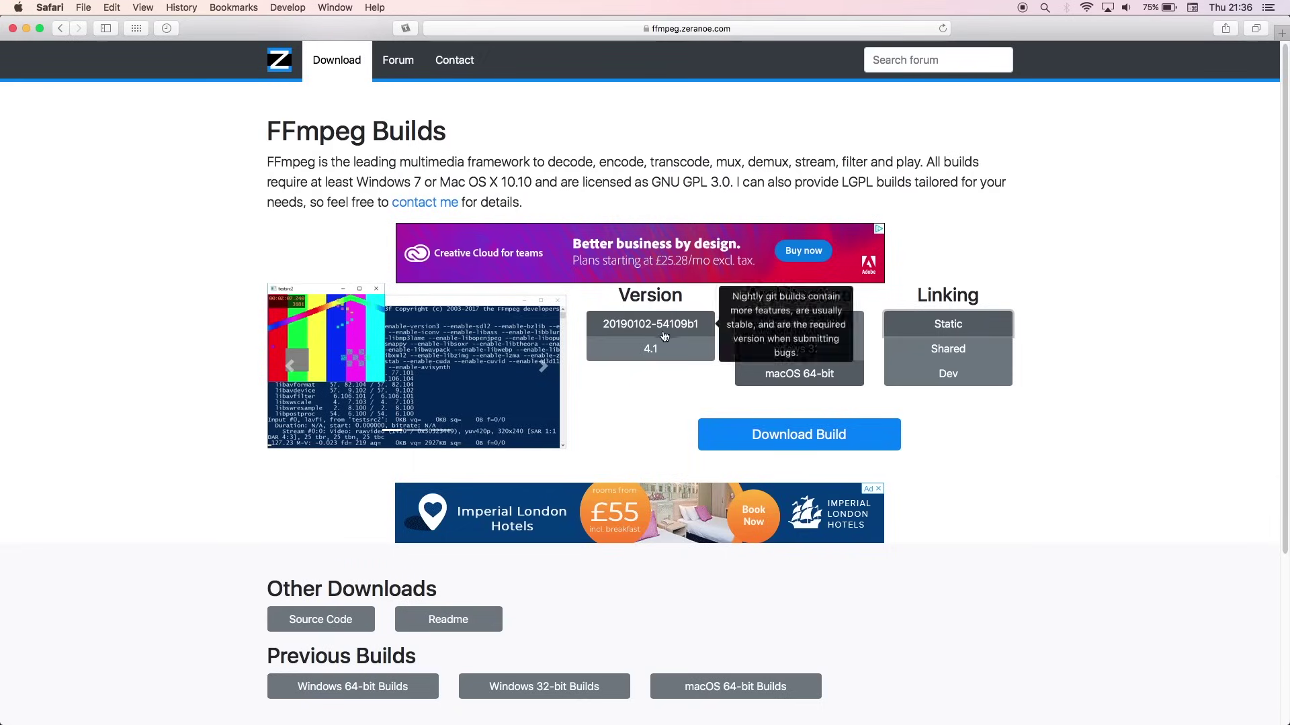
click(667, 325)
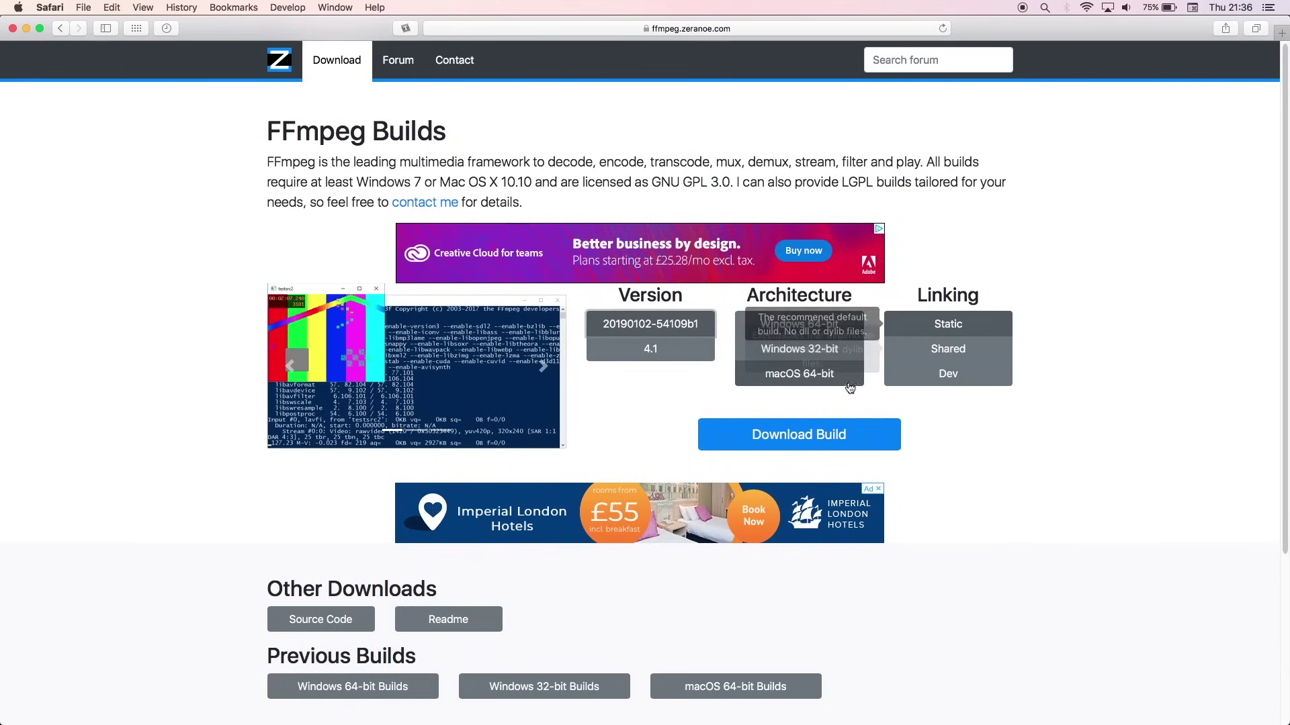
click(795, 435)
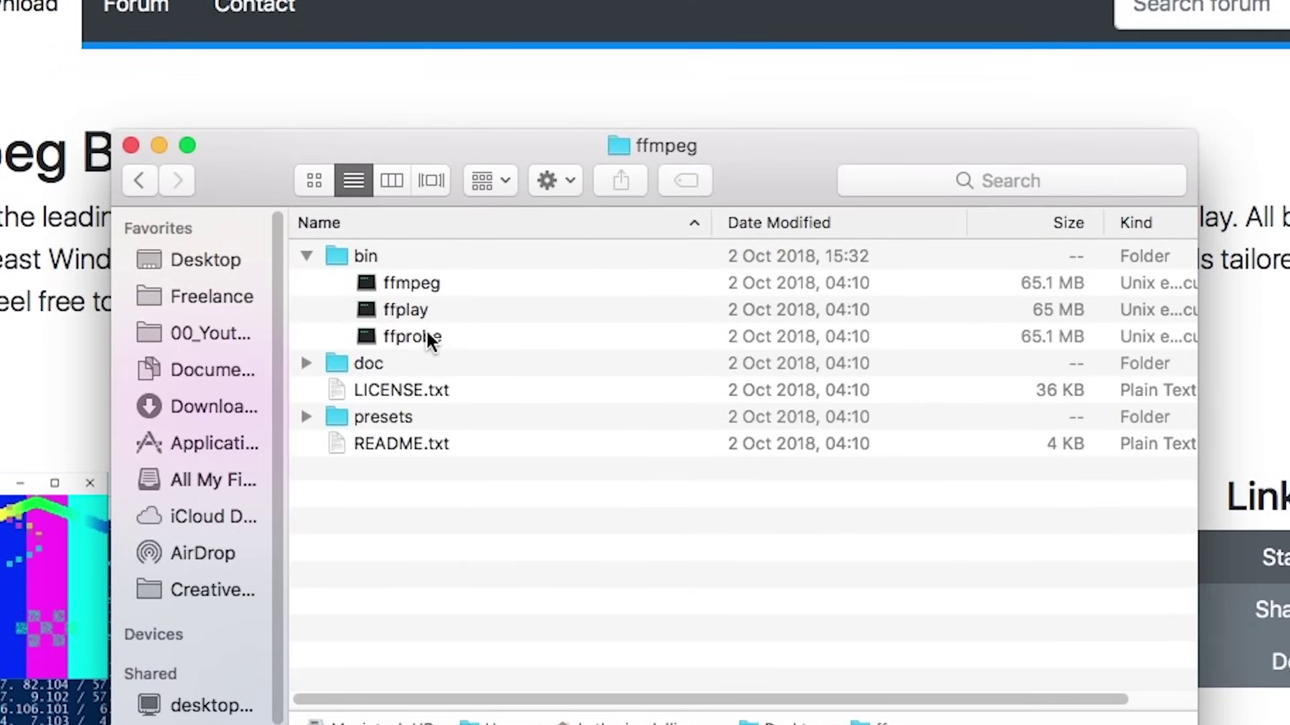
Select the ffmpeg executable in the bin folder, then close the Finder window
click(436, 287)
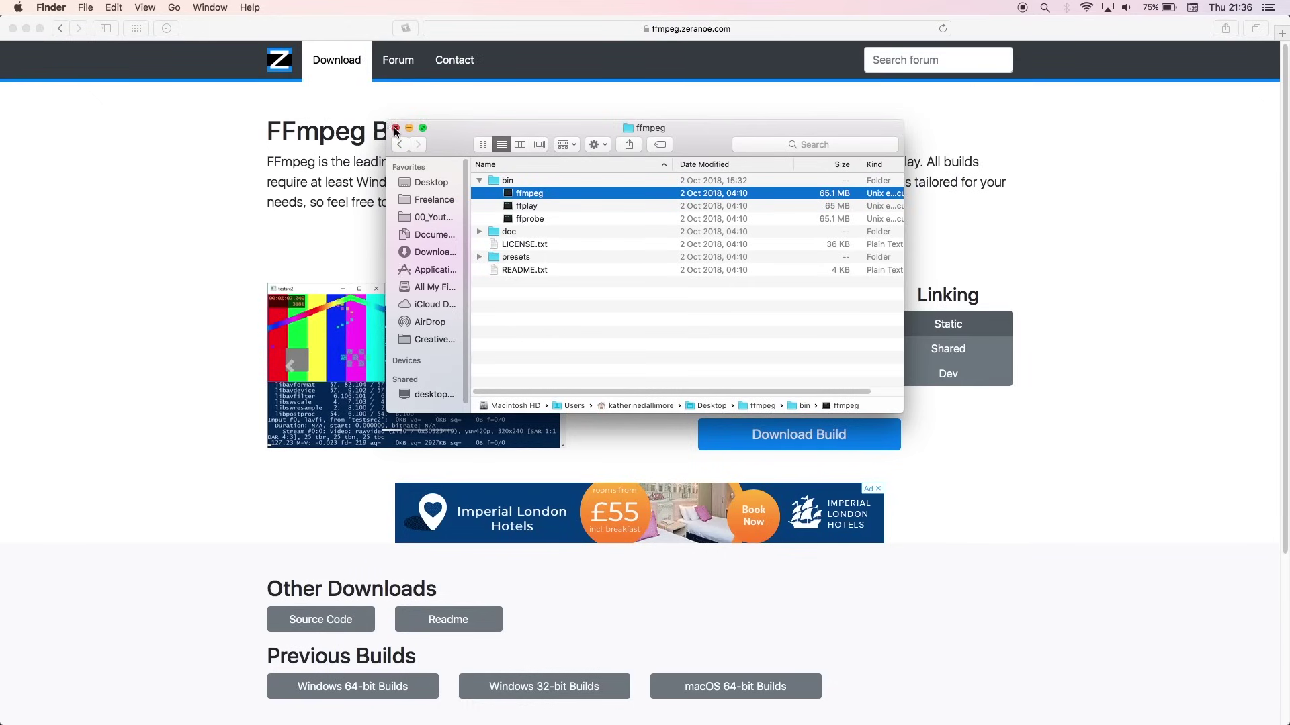
click(396, 127)
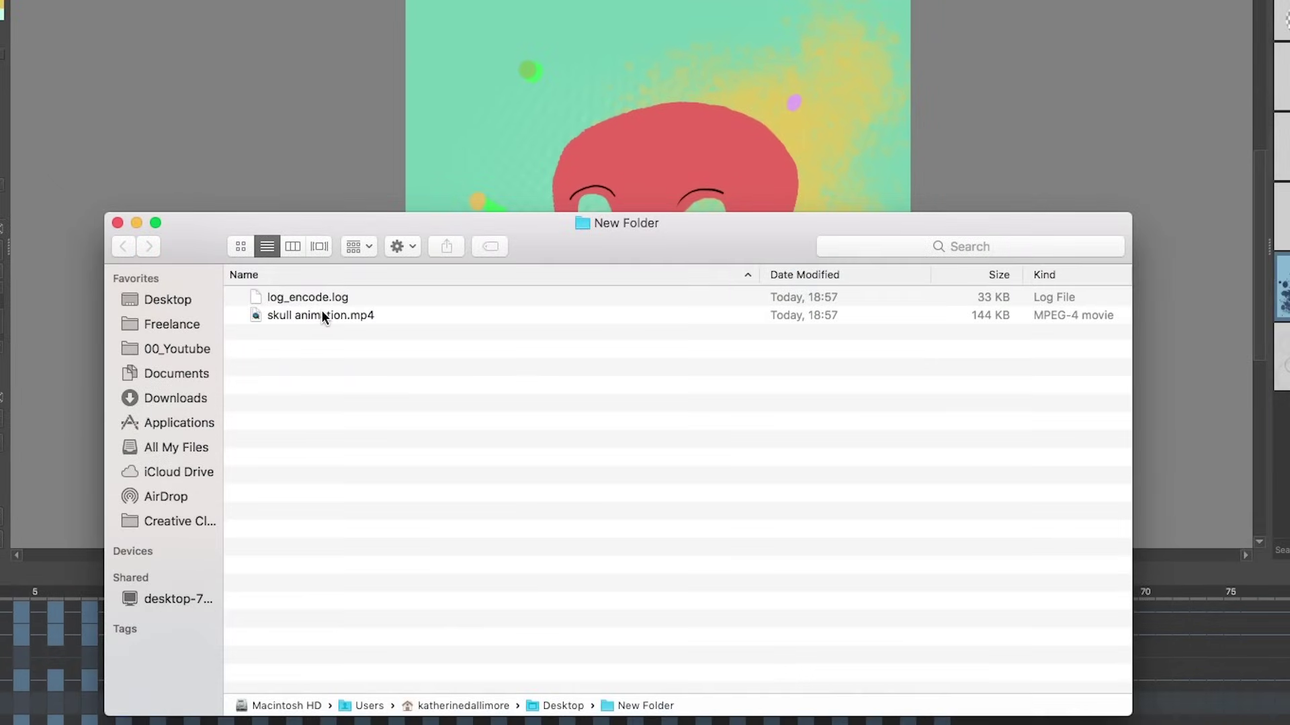
Try playing the previously rendered skull animation video and dismiss the incompatibility error
click(323, 313)
double_click(323, 315)
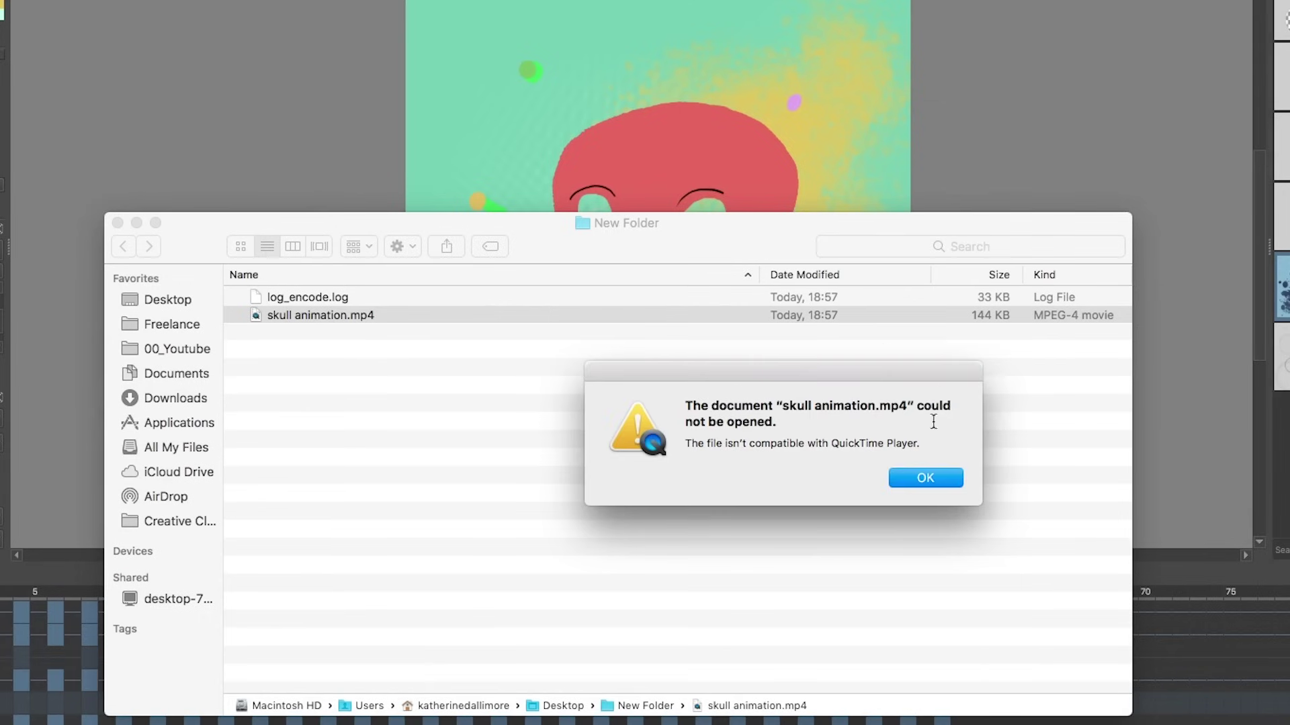
click(922, 478)
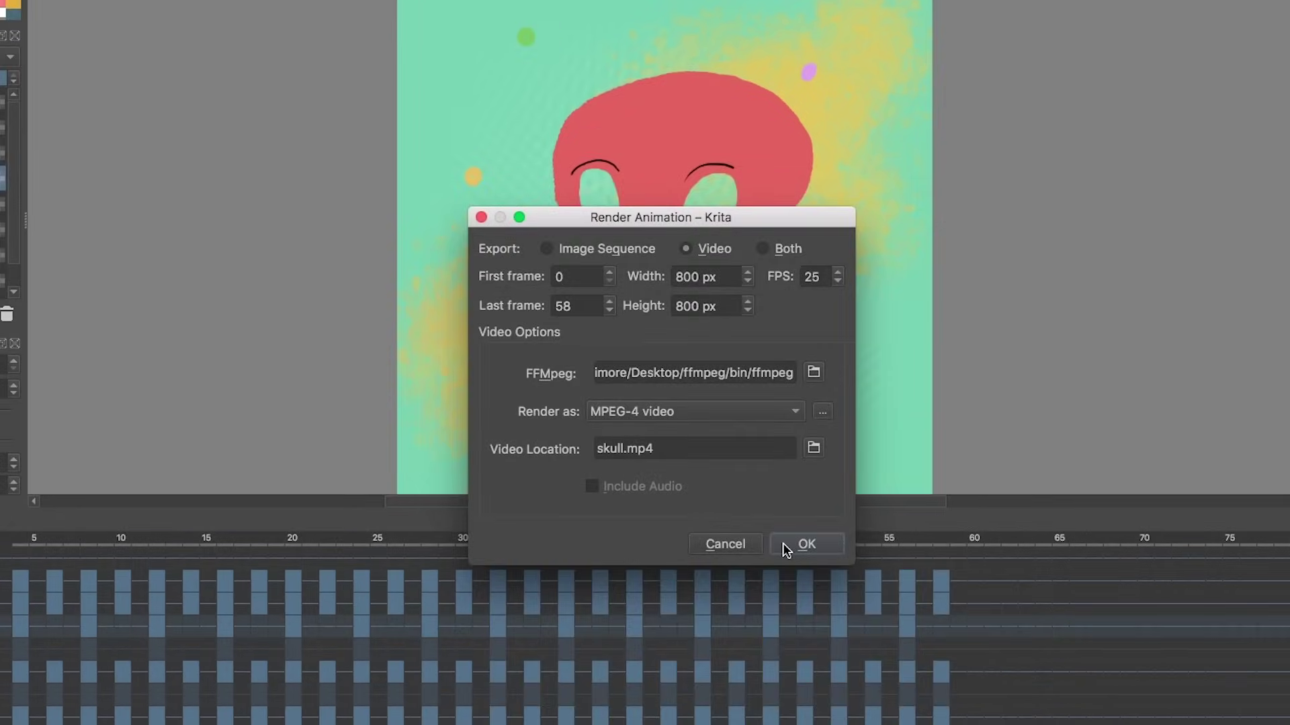
Set the H.264 encoder profile to baseline and render the animation to MP4
click(823, 412)
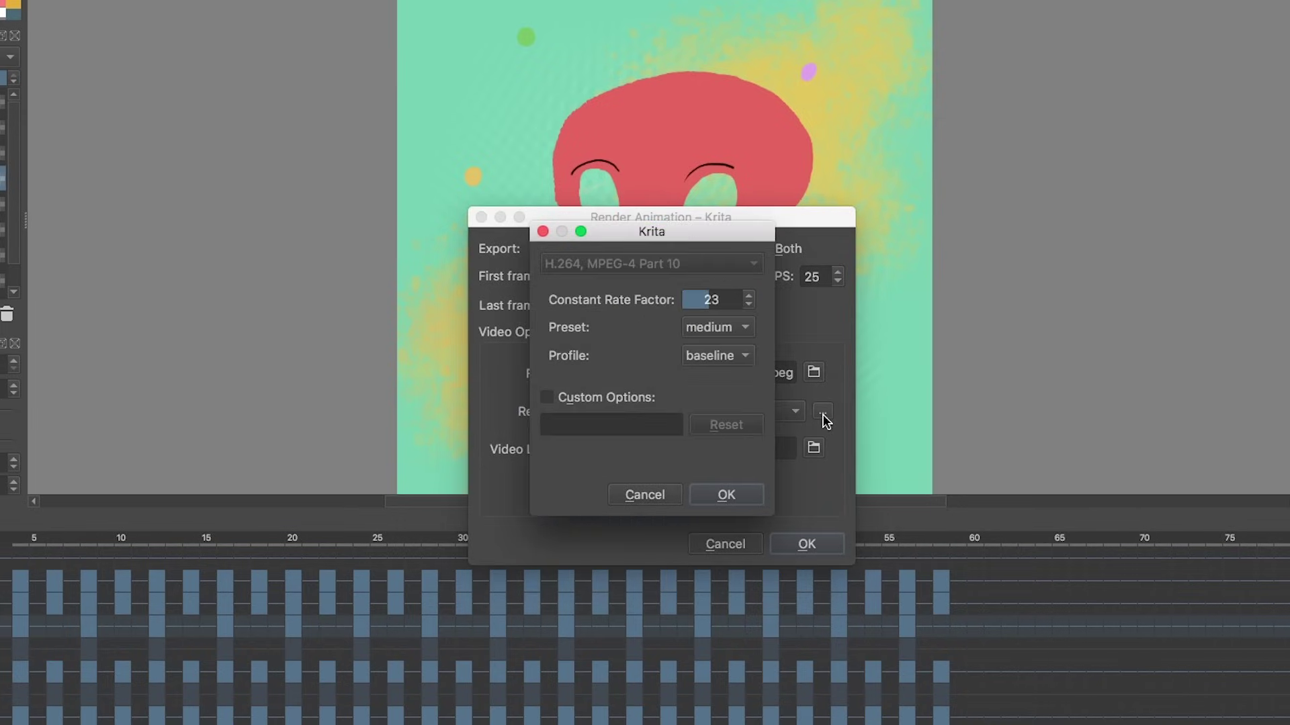
click(741, 358)
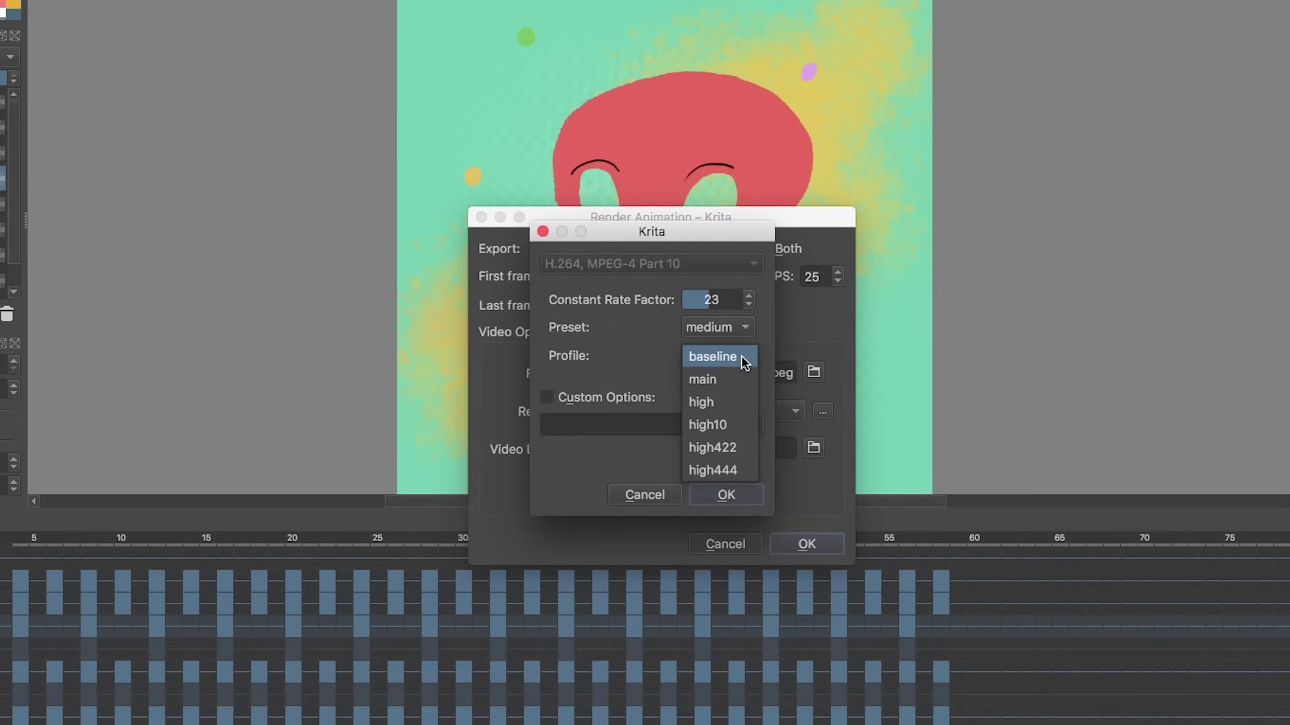
click(735, 357)
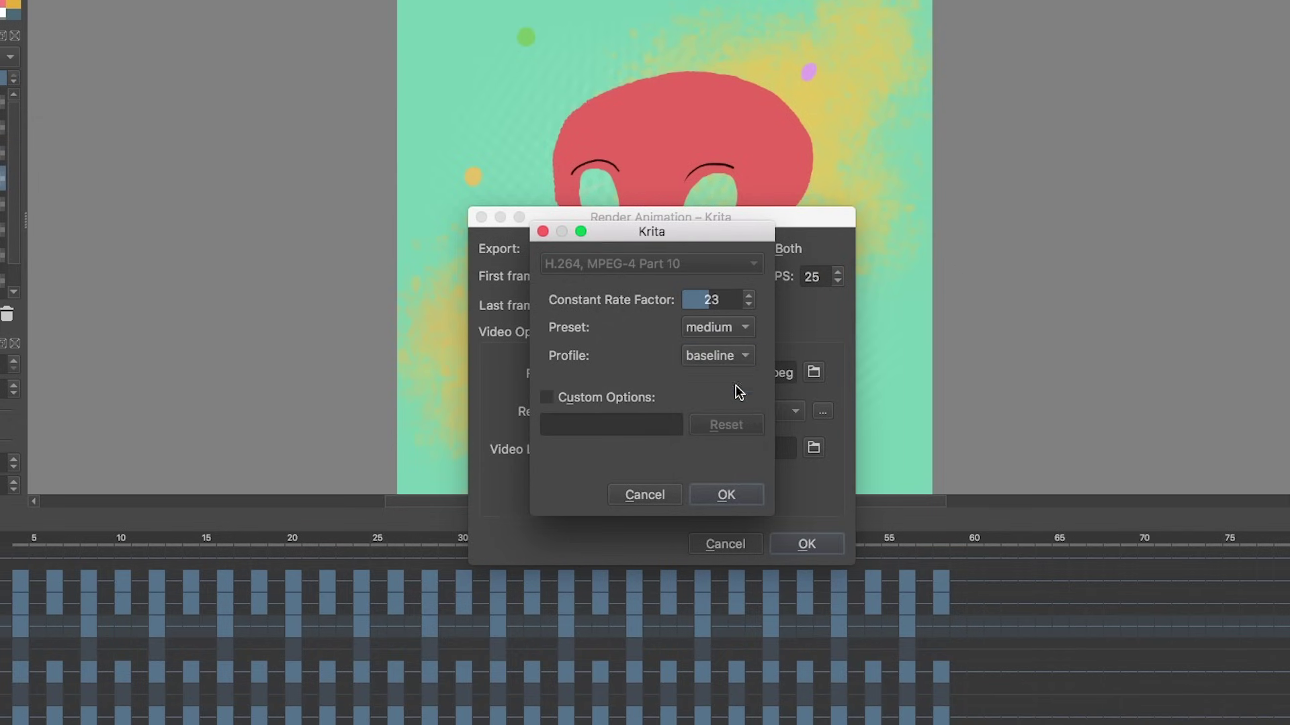
click(727, 495)
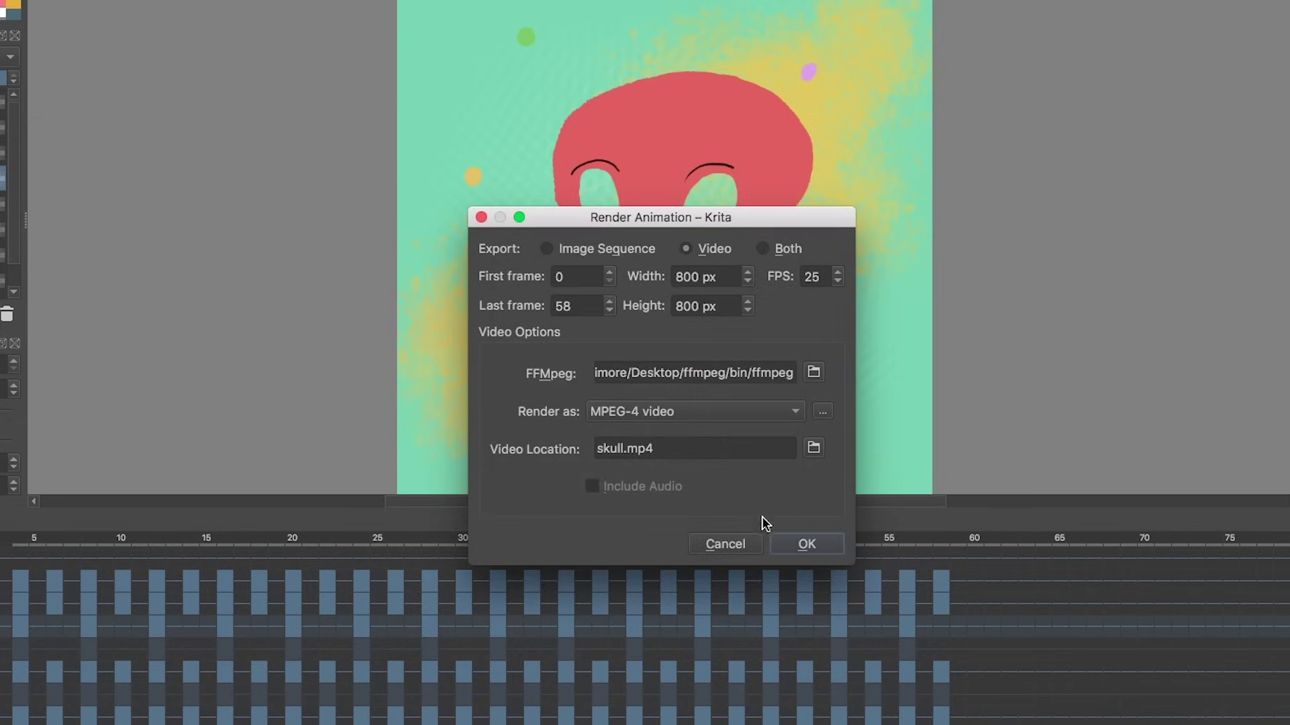
click(806, 544)
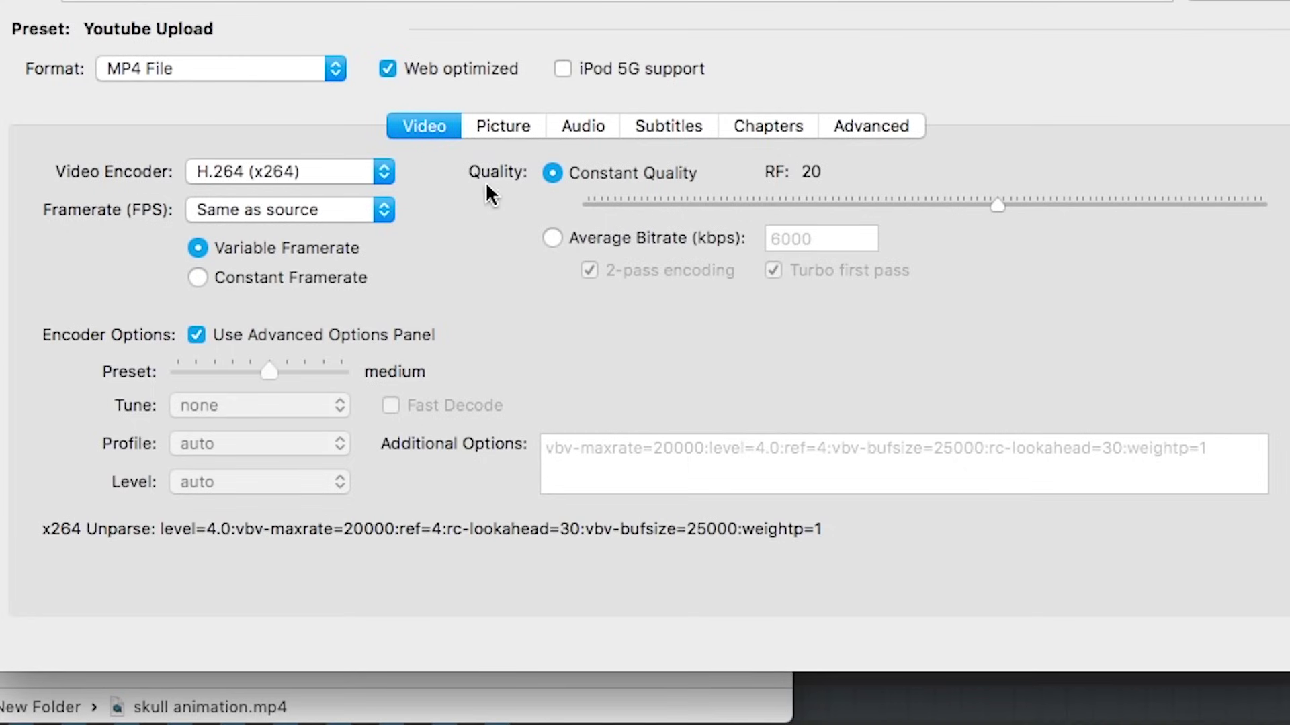
click(509, 127)
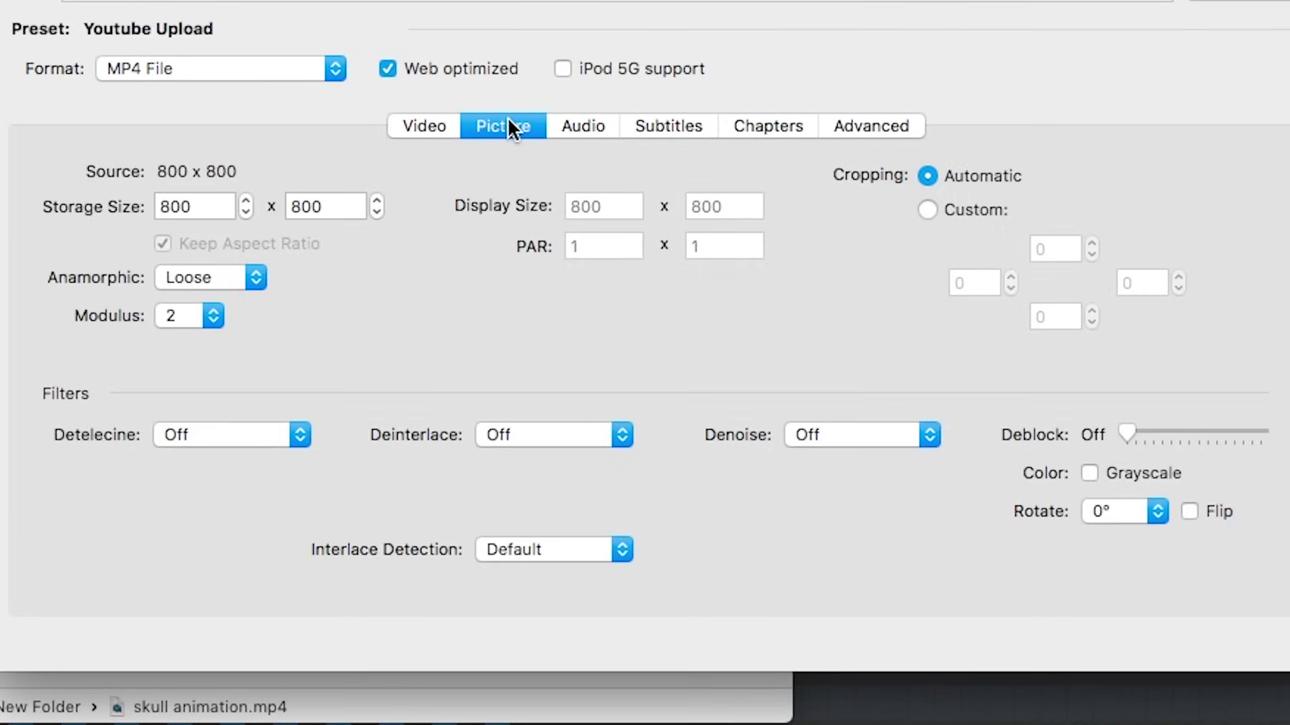
click(594, 131)
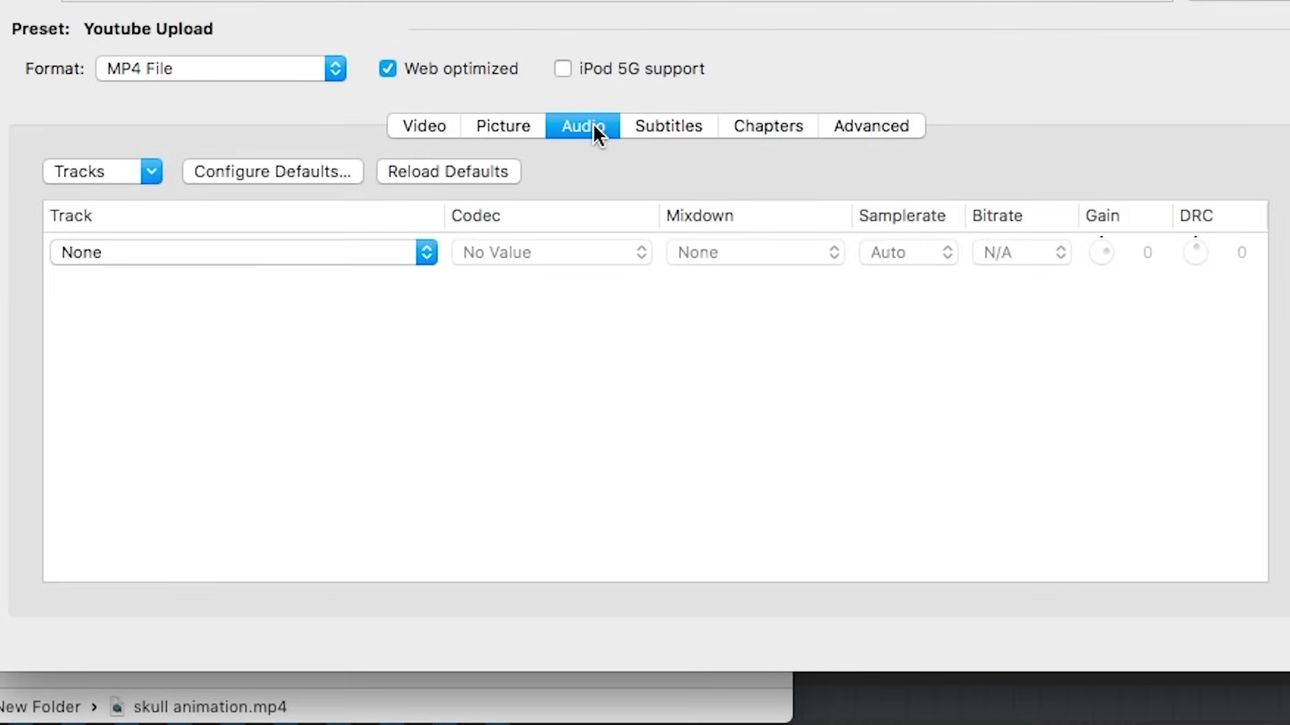
click(697, 126)
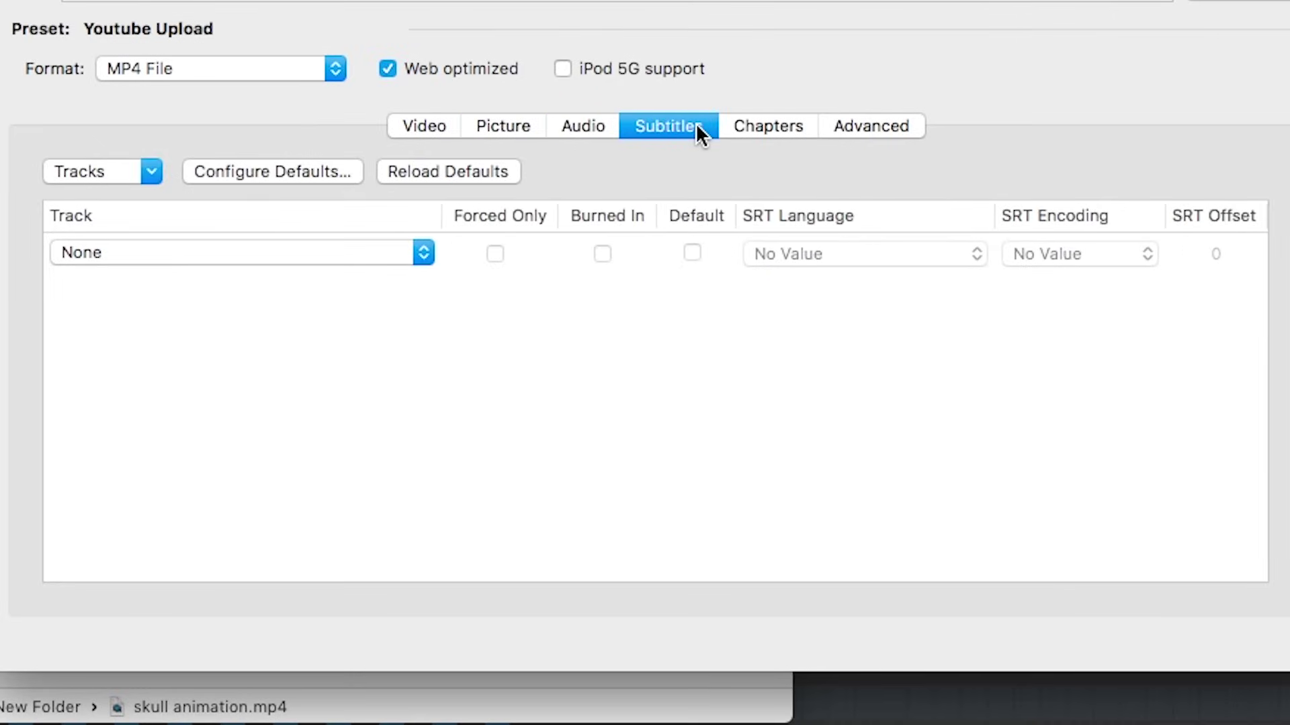
click(780, 128)
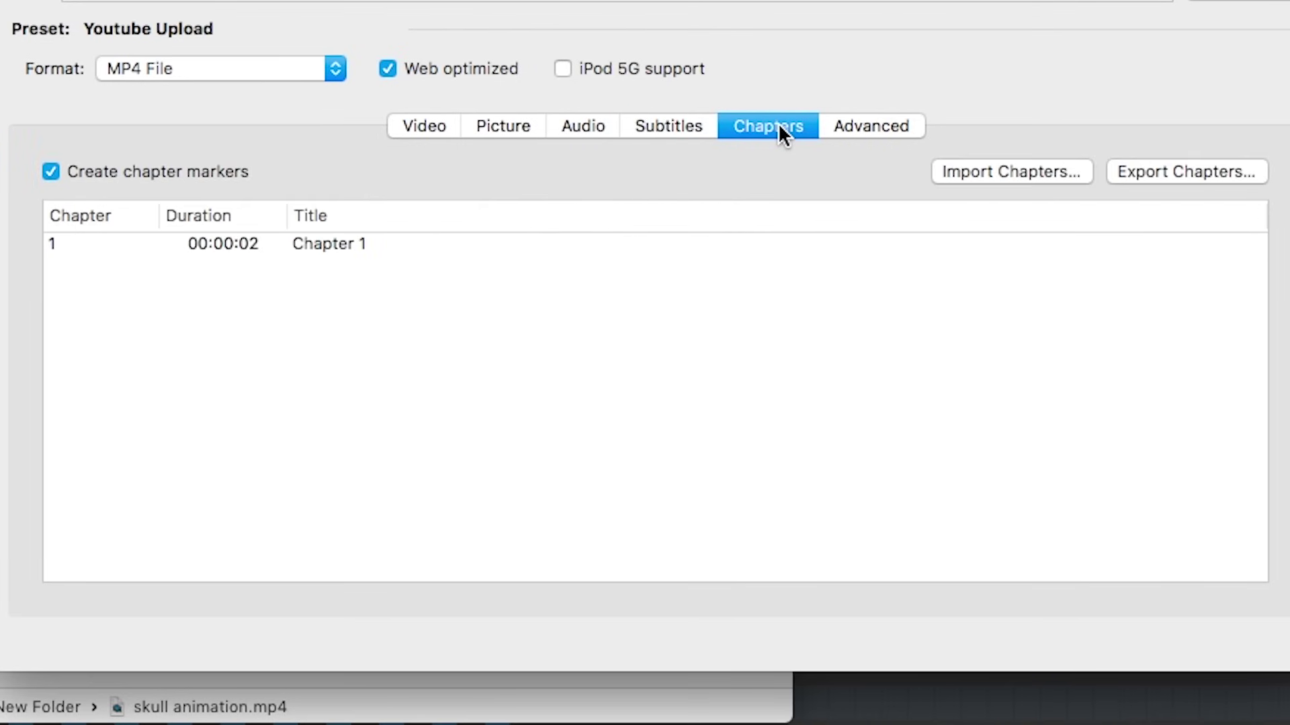
click(865, 130)
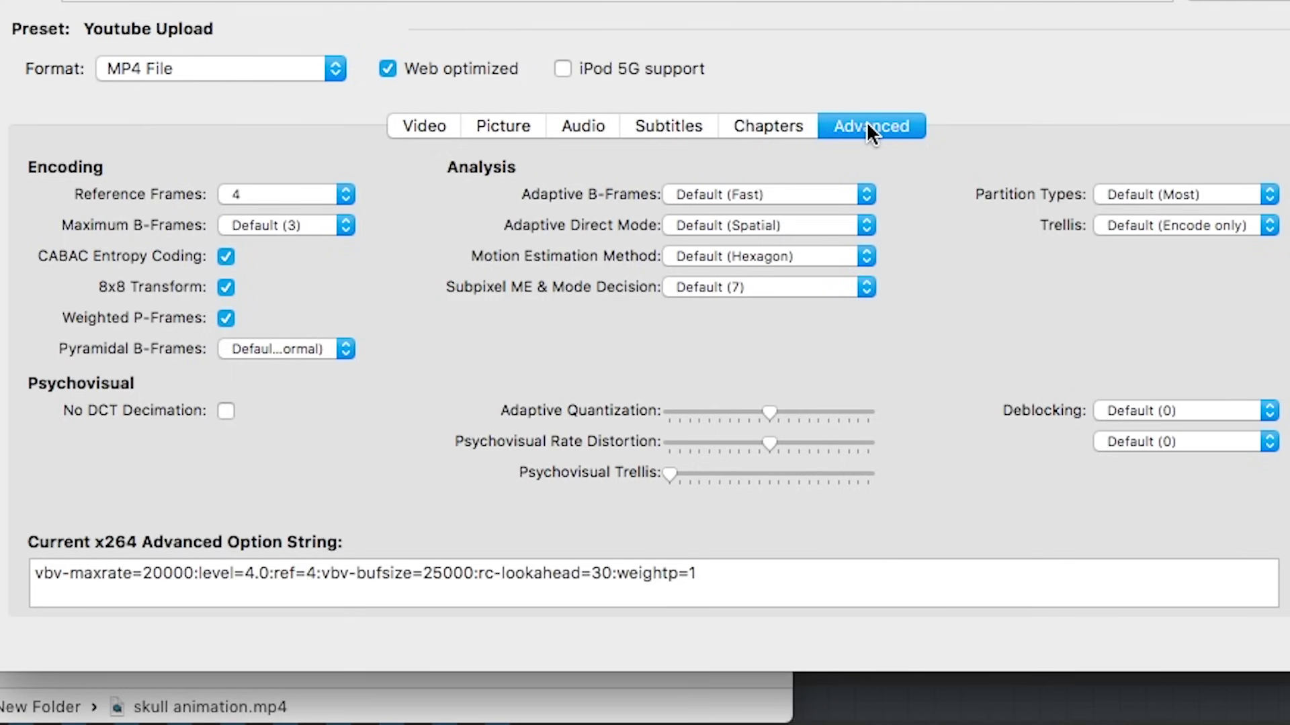
click(430, 127)
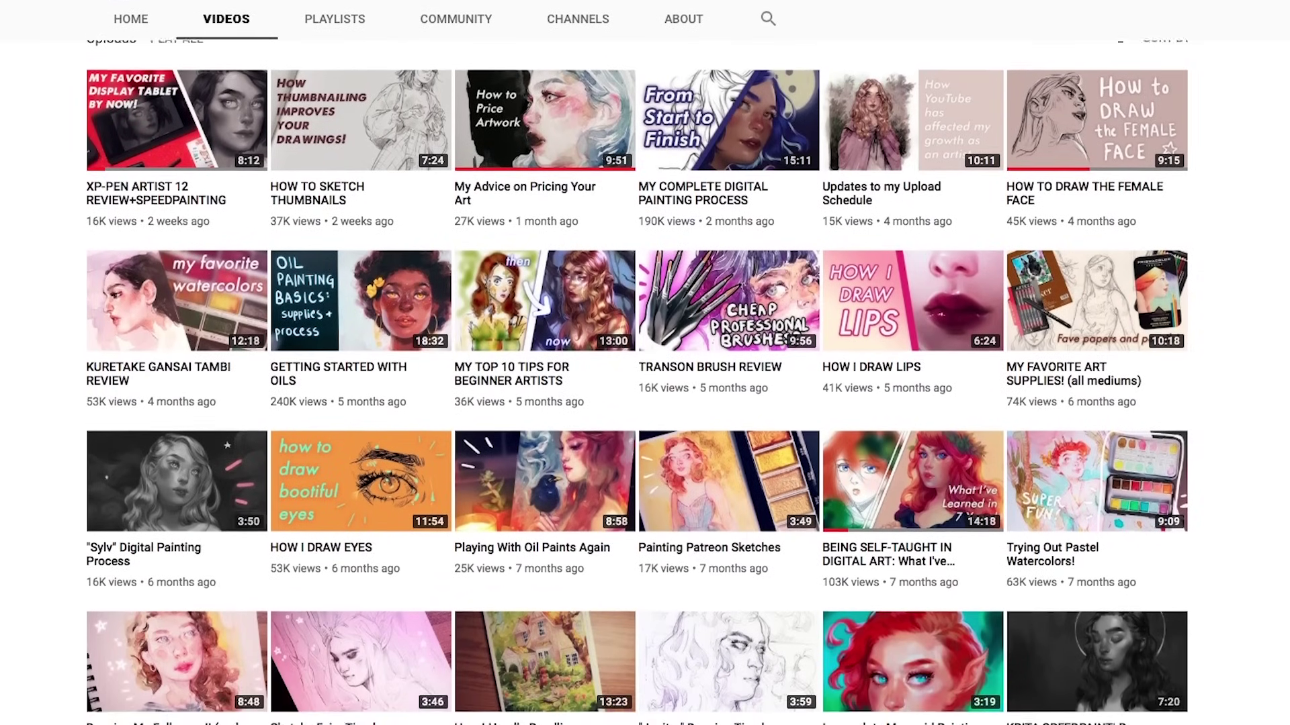
Scroll down the channel's Videos page to browse its uploaded Krita animations
scroll(645, 376, down, 4)
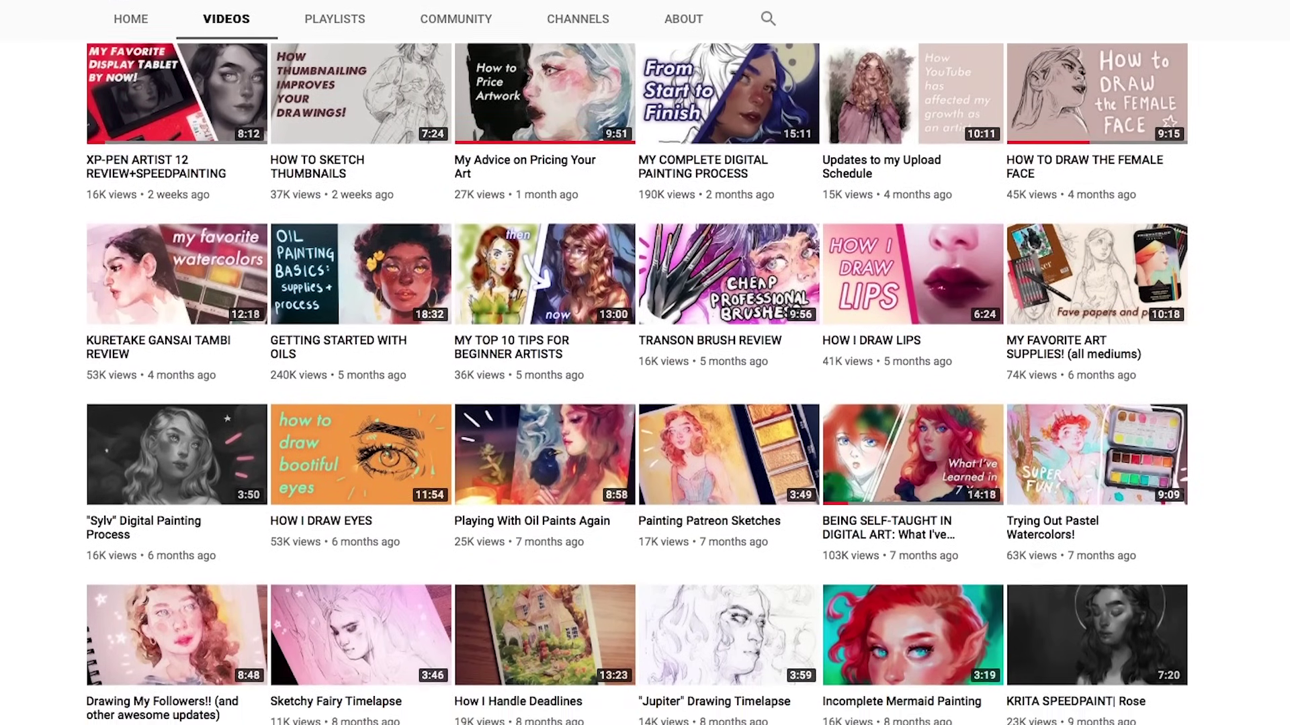
scroll(645, 376, down, 3)
scroll(645, 376, down, 1)
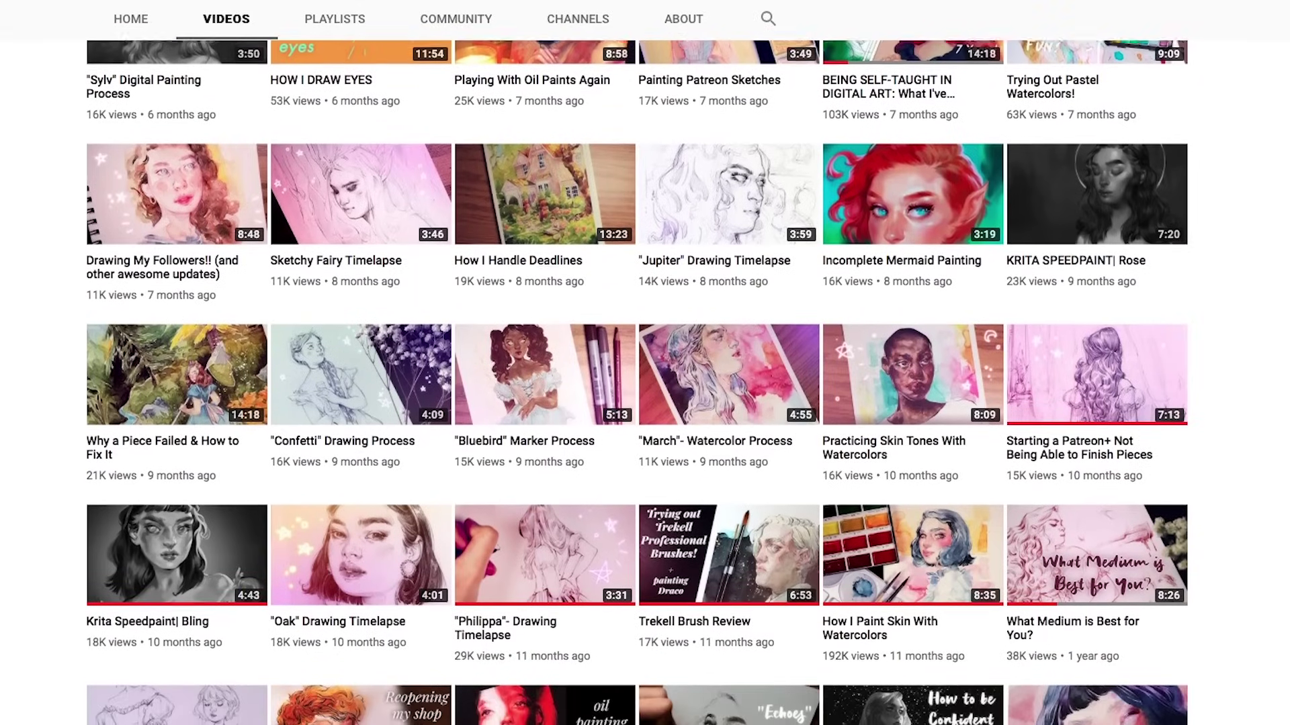
scroll(644, 377, down, 1)
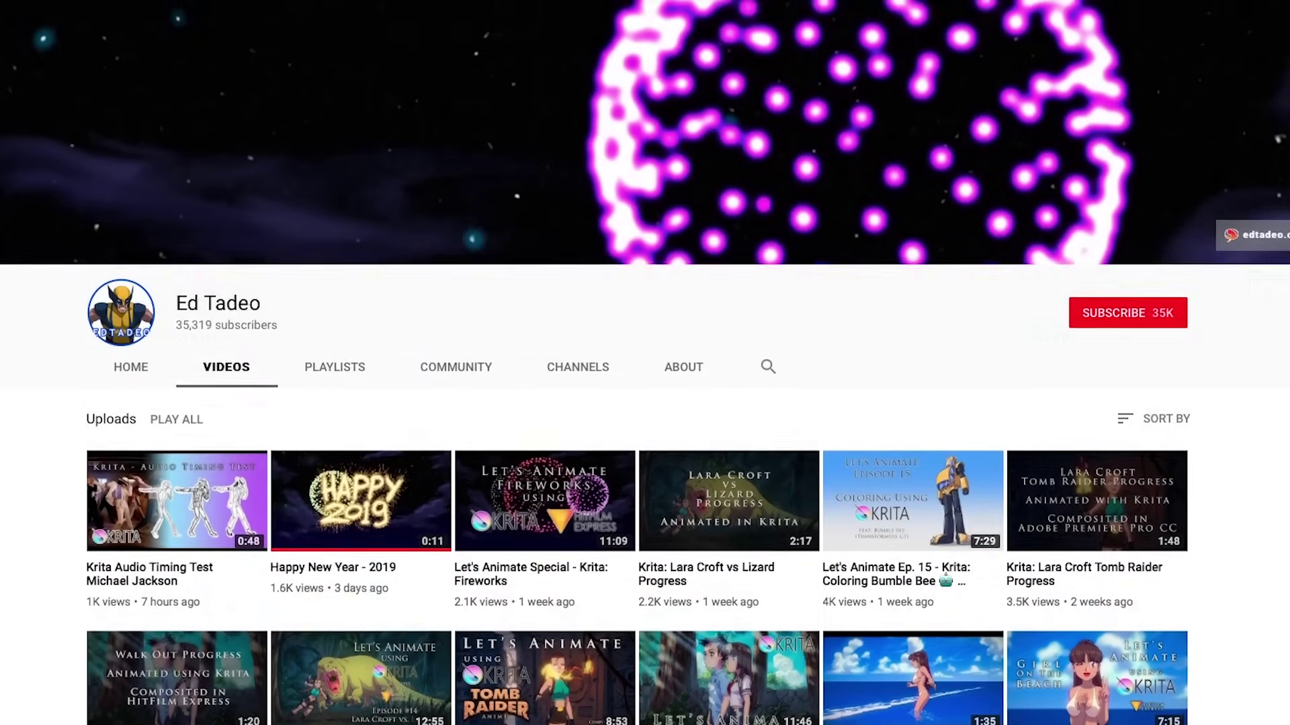
scroll(645, 376, down, 2)
scroll(645, 376, down, 2)
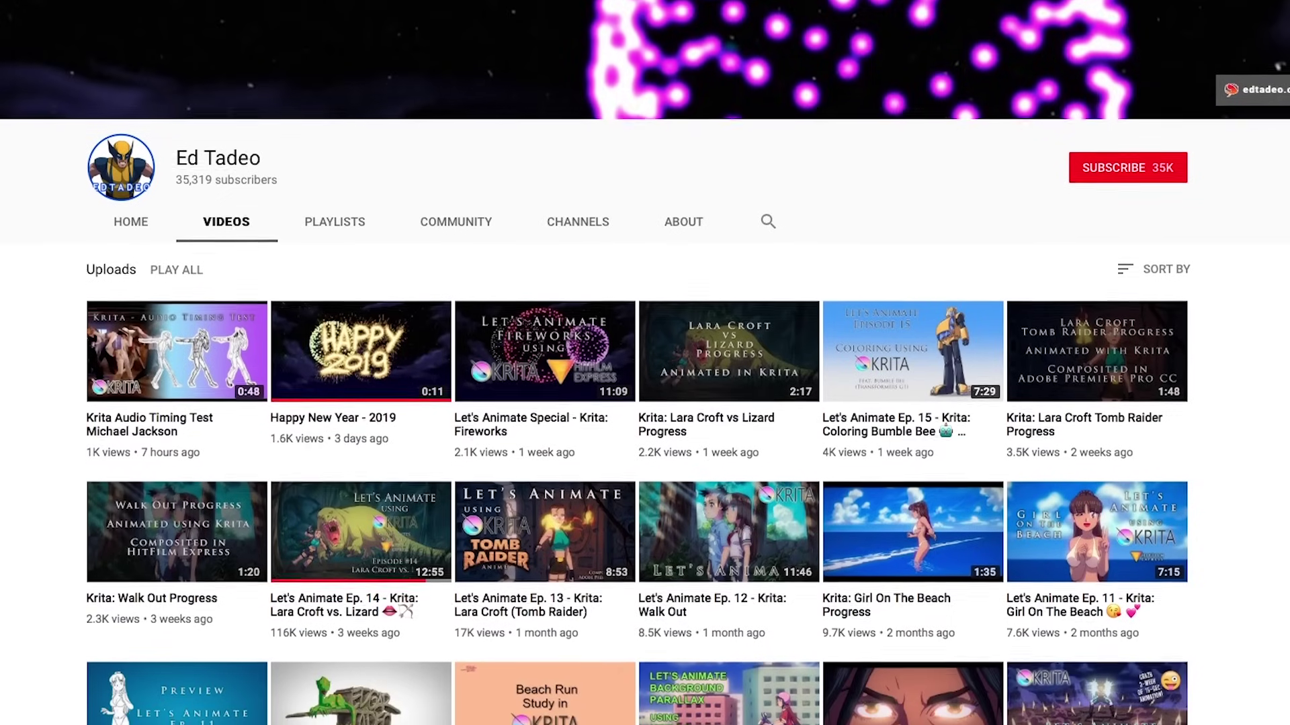
scroll(645, 376, down, 1)
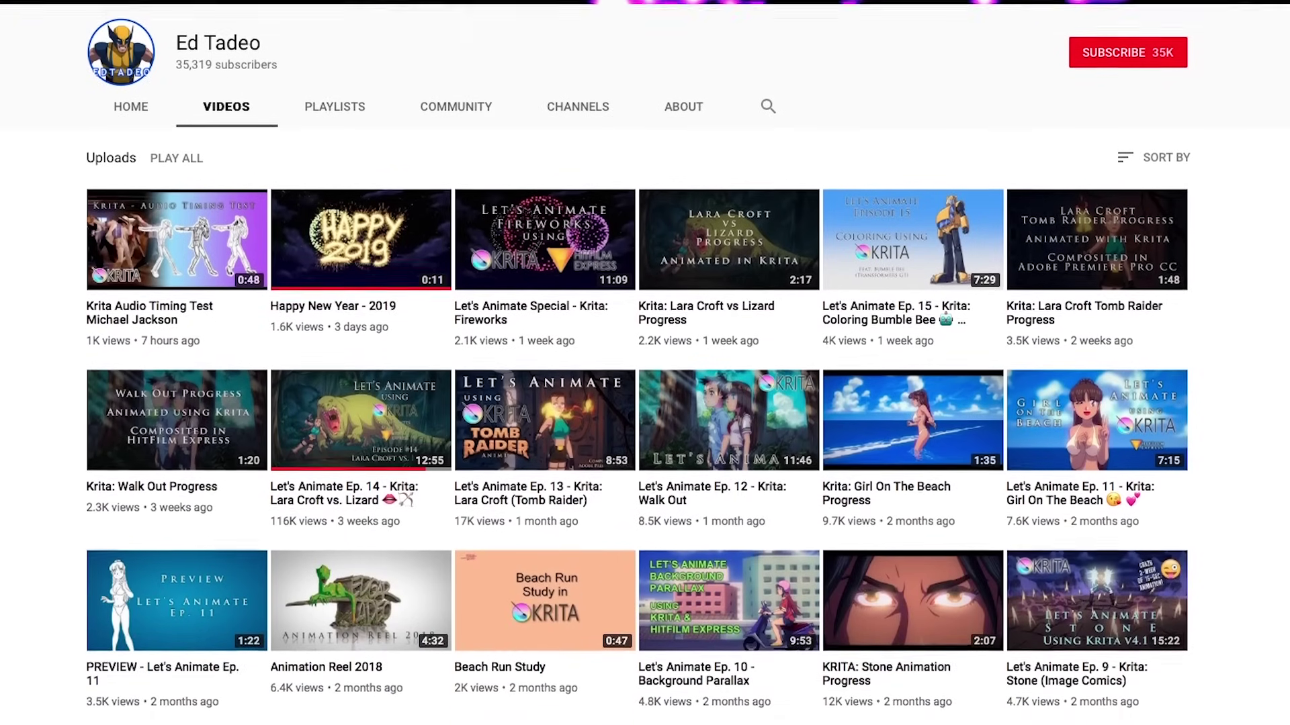
scroll(645, 377, down, 1)
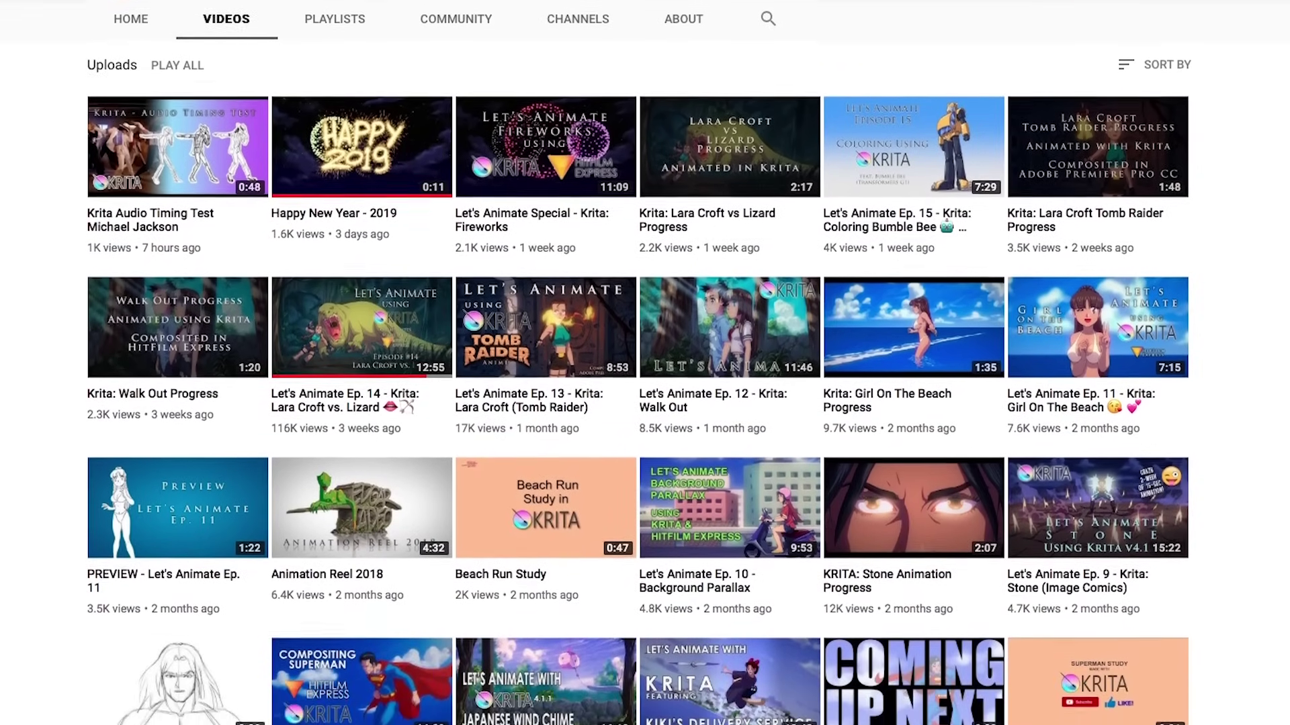
scroll(645, 376, down, 1)
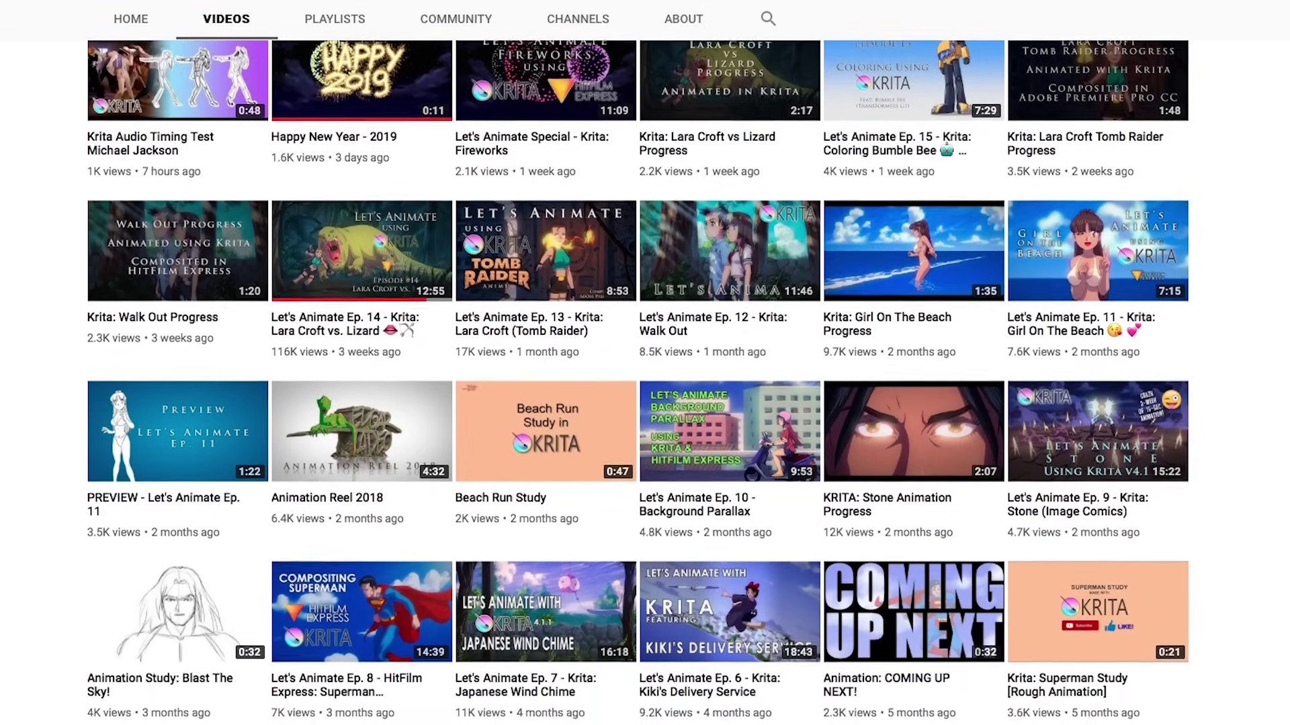
scroll(645, 376, down, 1)
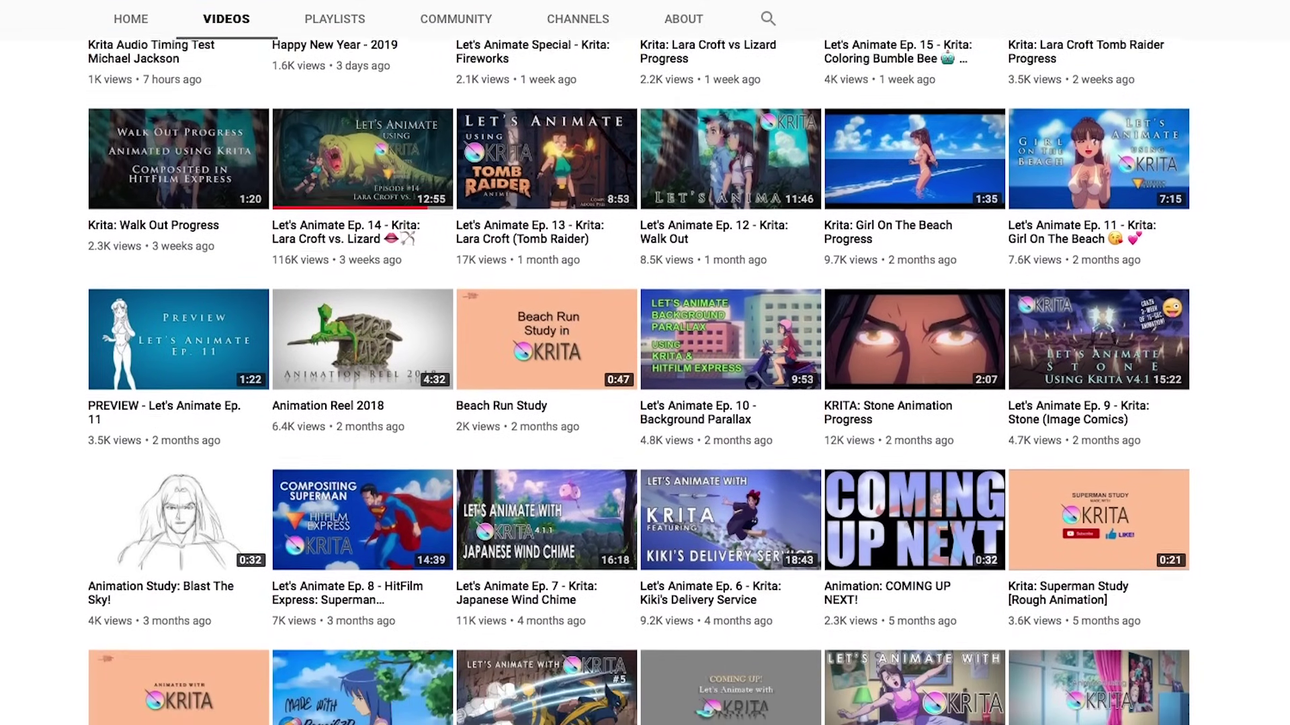